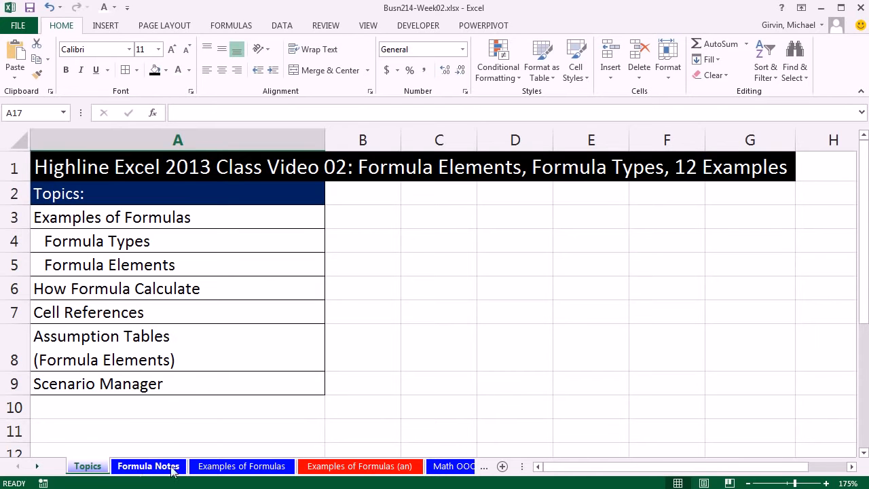
Step: Open the Formula Notes sheet and preview its printed pages through to the third page, then return to the sheet
left_click(138, 469)
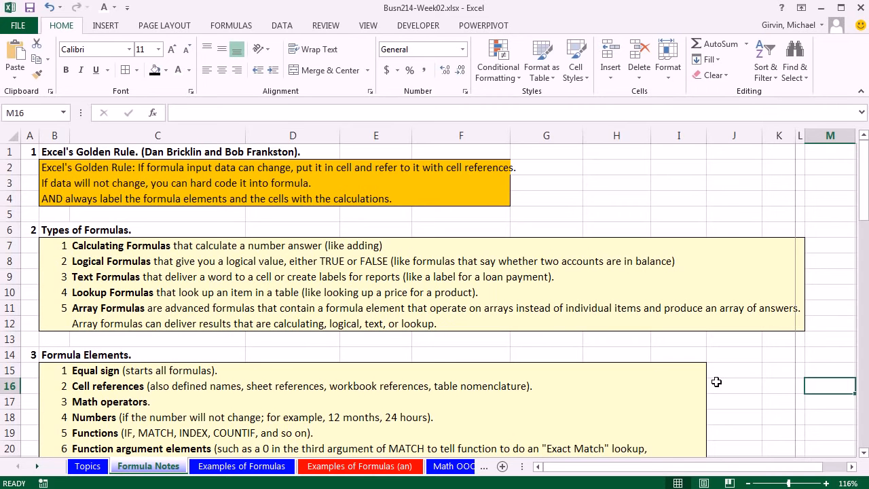
key("ctrl+p")
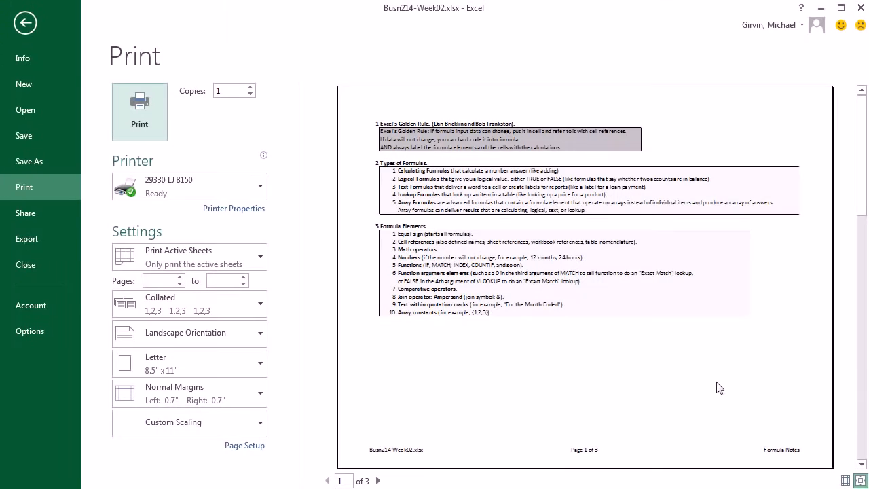
left_click(378, 481)
left_click(378, 481)
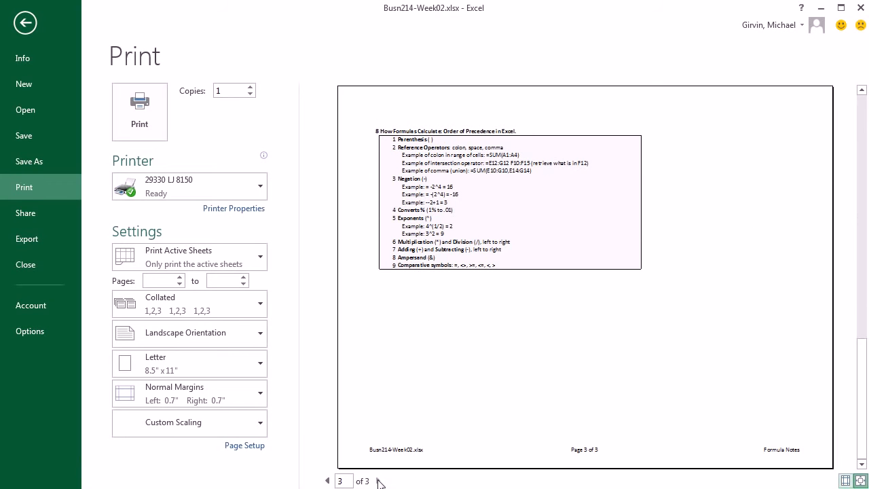
key("Escape")
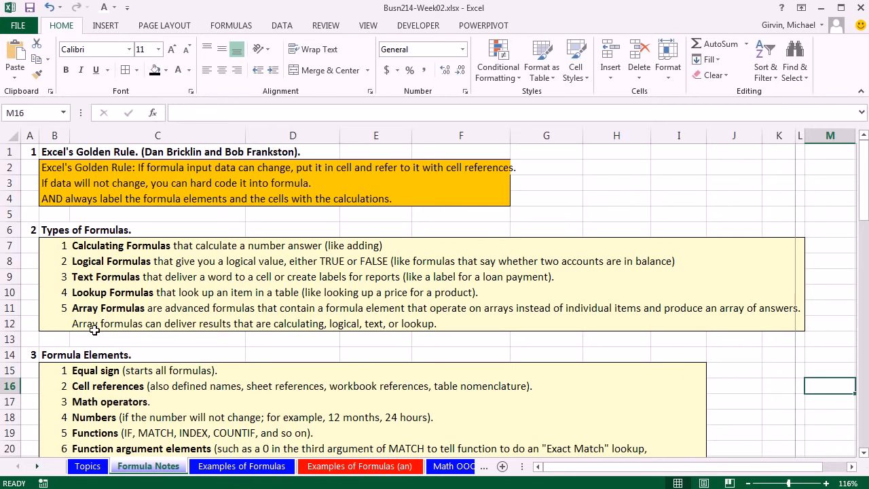
Step: Read through the formula types, formula elements, math operators and comparative operators sections of the Formula Notes sheet
left_click_drag(865, 455, 865, 455)
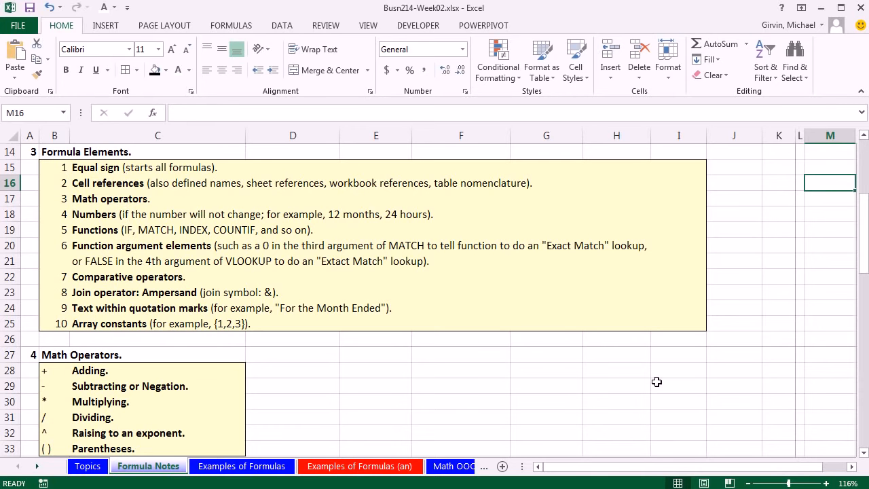
left_click_drag(866, 452, 866, 455)
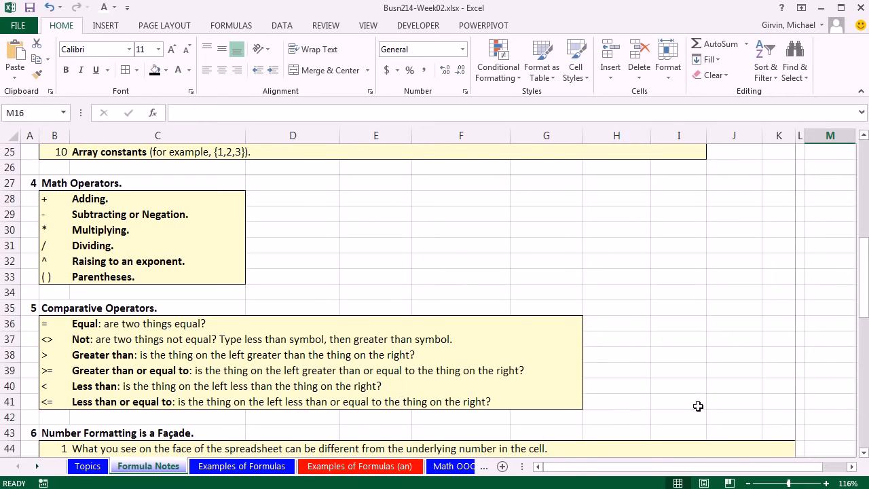
left_click(864, 453)
left_click(863, 453)
left_click(864, 452)
left_click(863, 453)
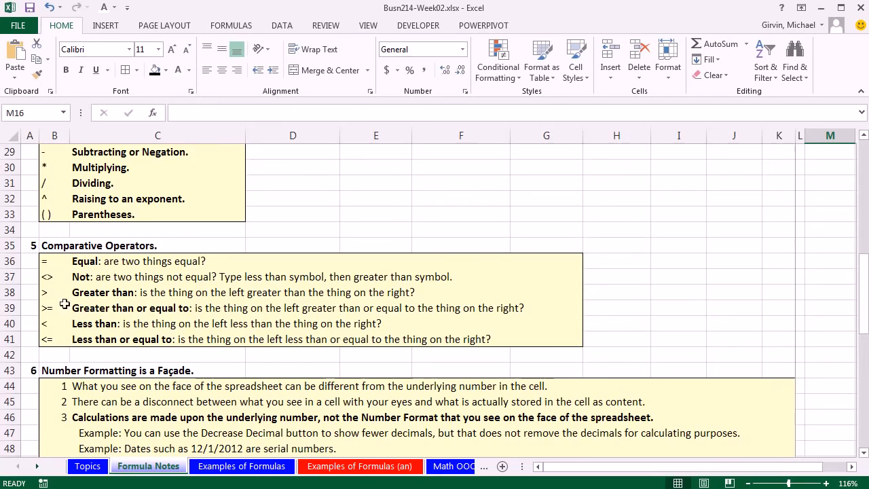
scroll(369, 330, "down", 9)
scroll(460, 340, "up", 2)
scroll(461, 340, "up", 13)
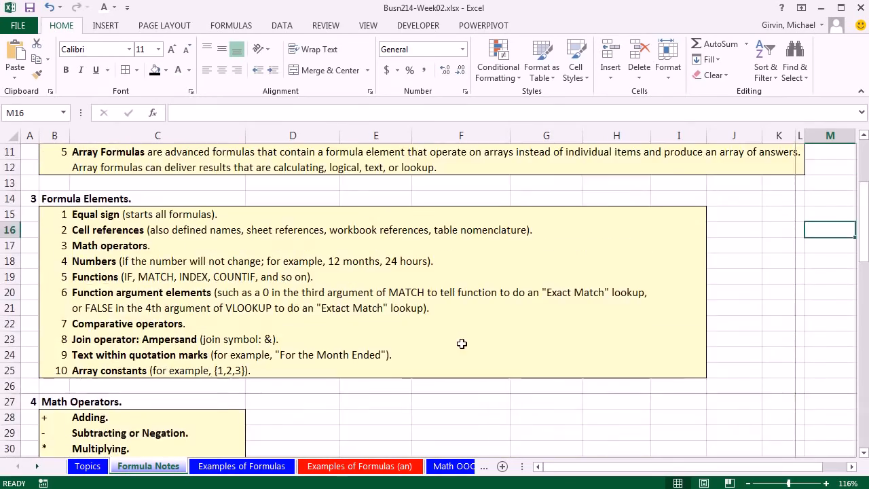
scroll(460, 344, "up", 3)
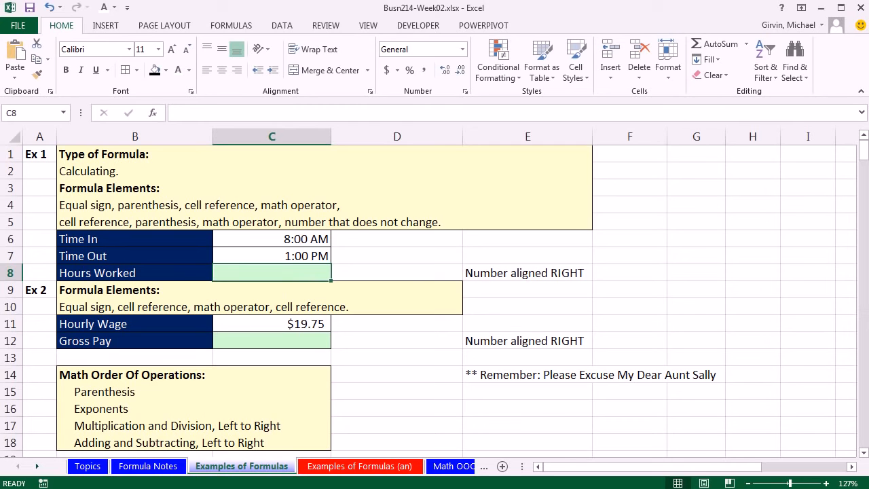
Step: On the Examples of Formulas sheet, calculate Hours Worked in C8 with the formula =(C7-C6)*24
type("=")
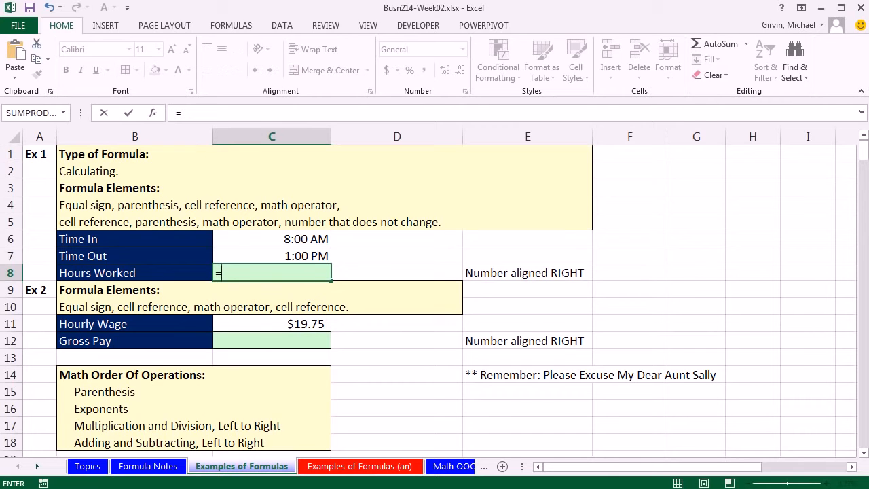
left_click(315, 255)
type("-")
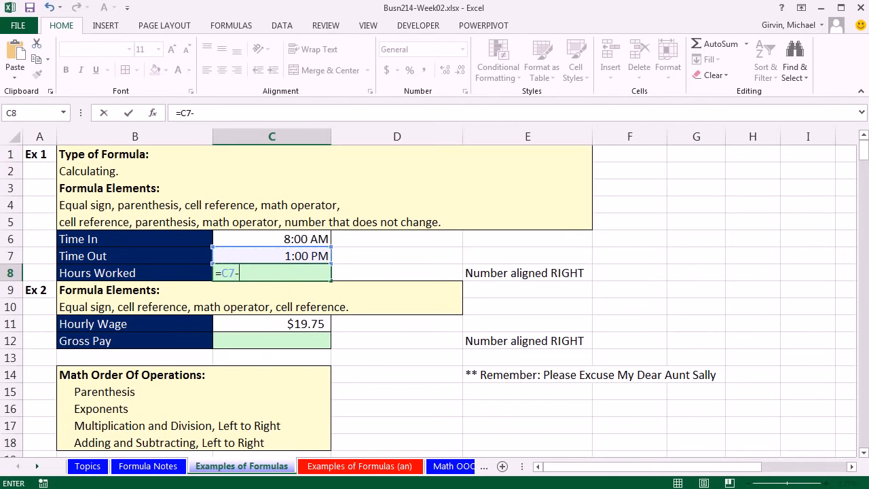
key("Up")
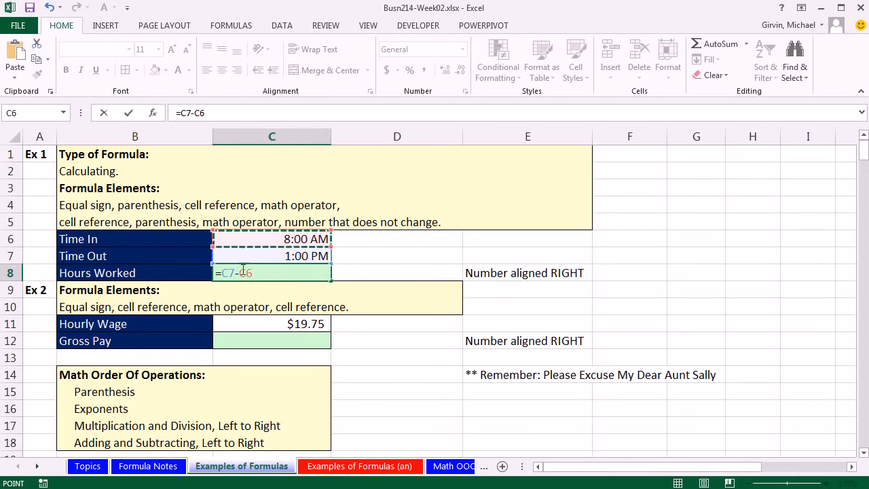
type("*")
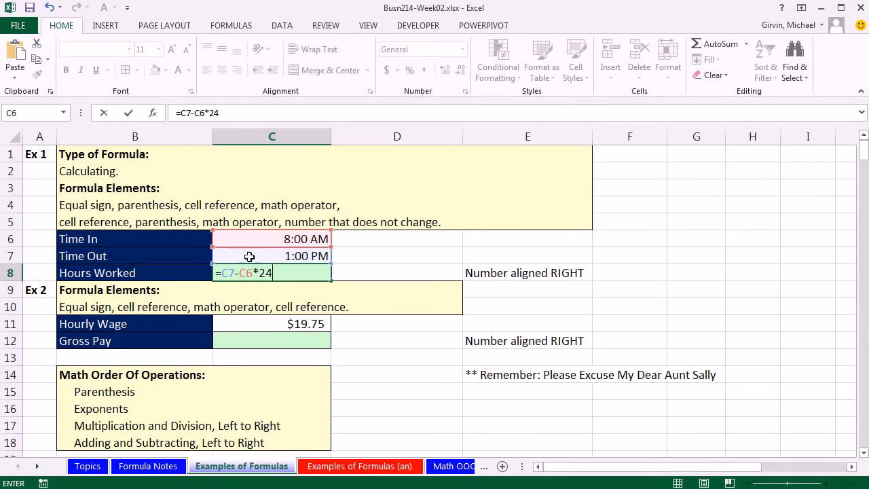
left_click(222, 272)
type("(")
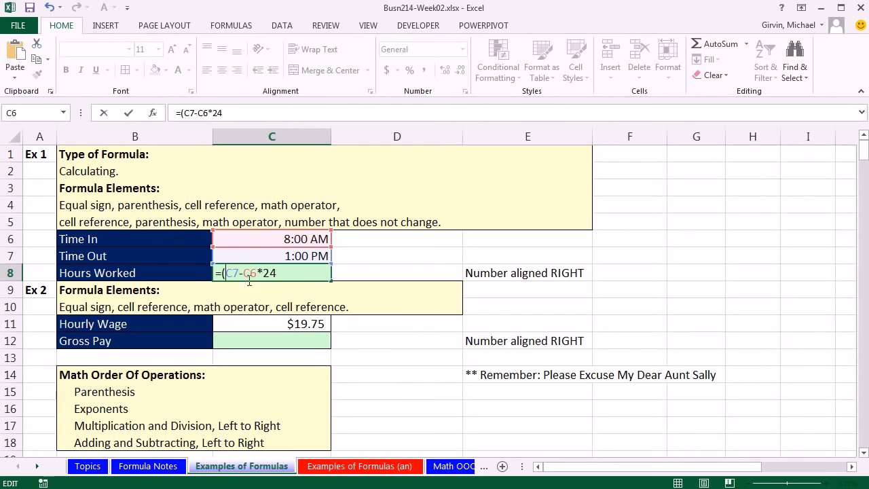
left_click(258, 273)
type(")")
key("Return")
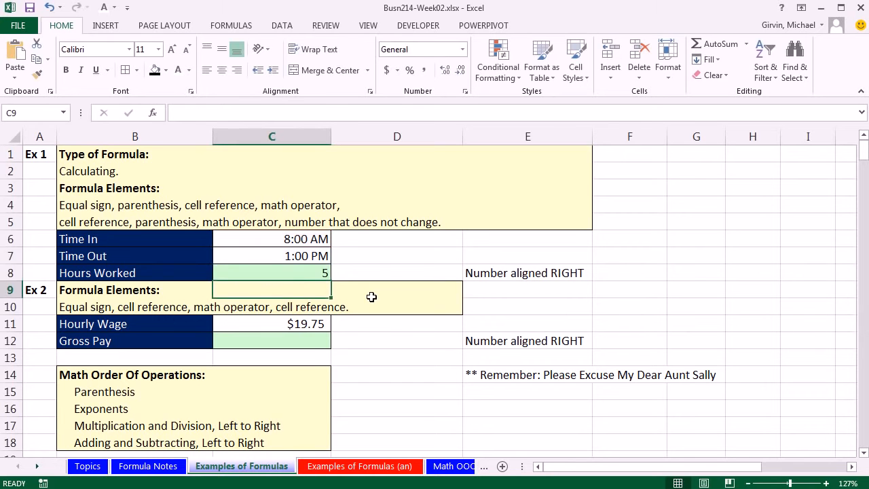
Step: Try a Time In of 9:00 AM in C6 to test the hours formula, and undo the change
key("Down")
key("Down")
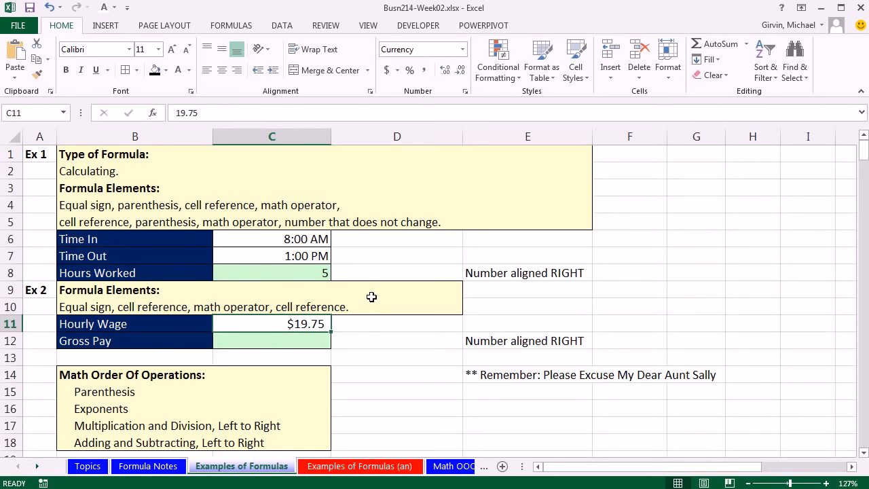
double_click(256, 244)
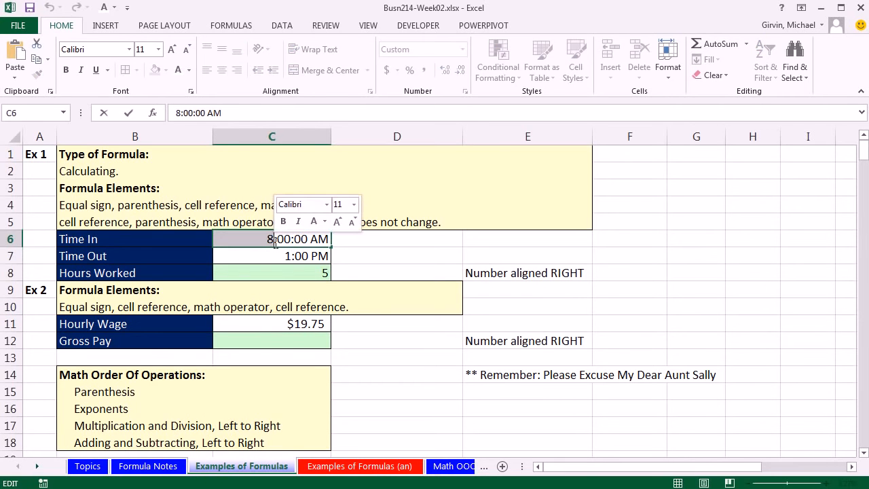
key("BackSpace")
type("9")
key("ctrl+Return")
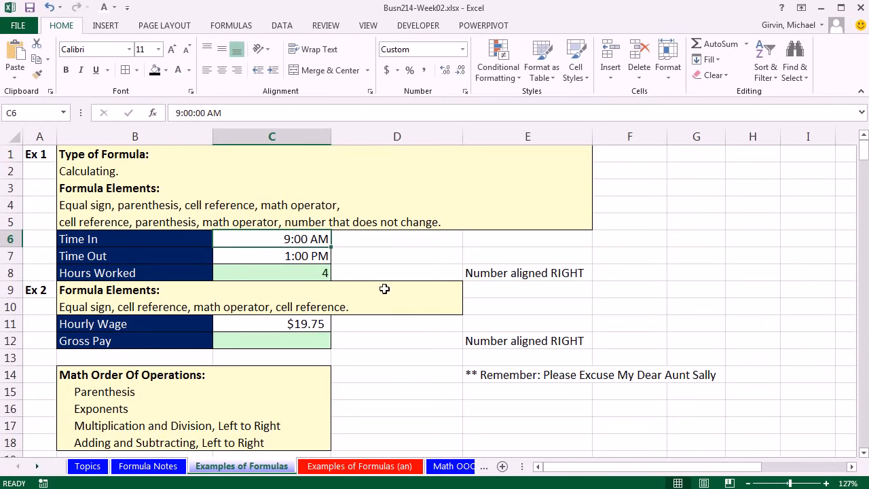
key("ctrl+z")
Step: Calculate Gross Pay in C12 by multiplying hourly wage by hours worked with the formula =C11*C8
left_click(303, 341)
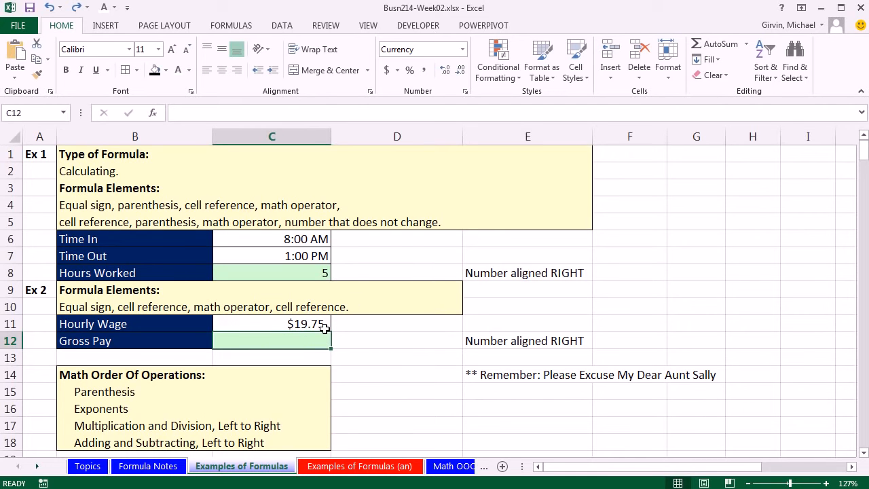
type("=")
key("Up")
type("*")
left_click(315, 269)
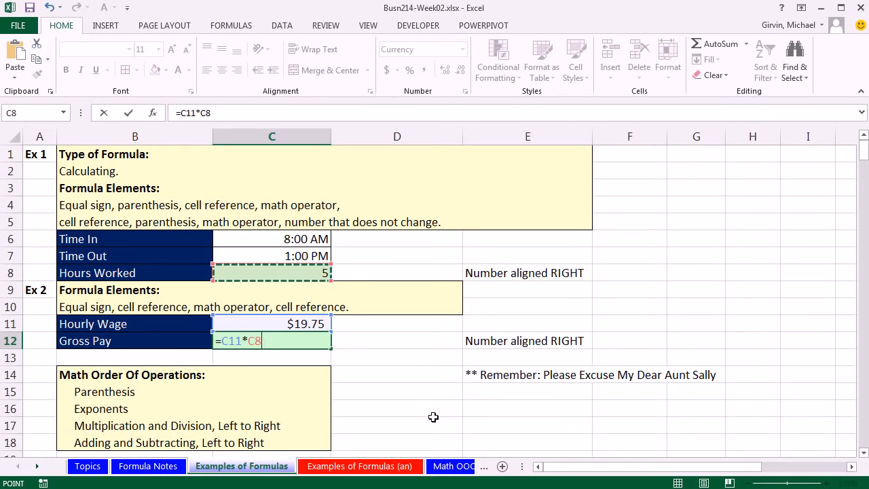
key("Return")
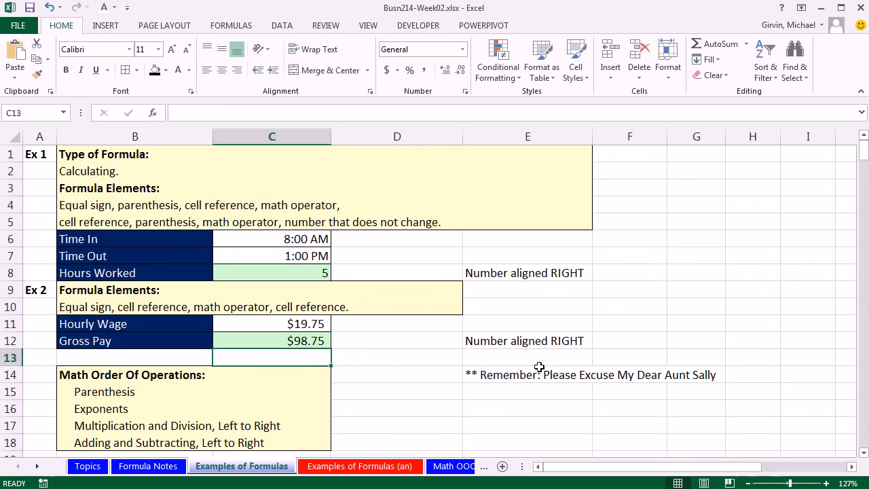
Step: Go to Example 3 and review the first five sales rep names in the criteria column, B25 to B29
scroll(648, 411, "down", 3)
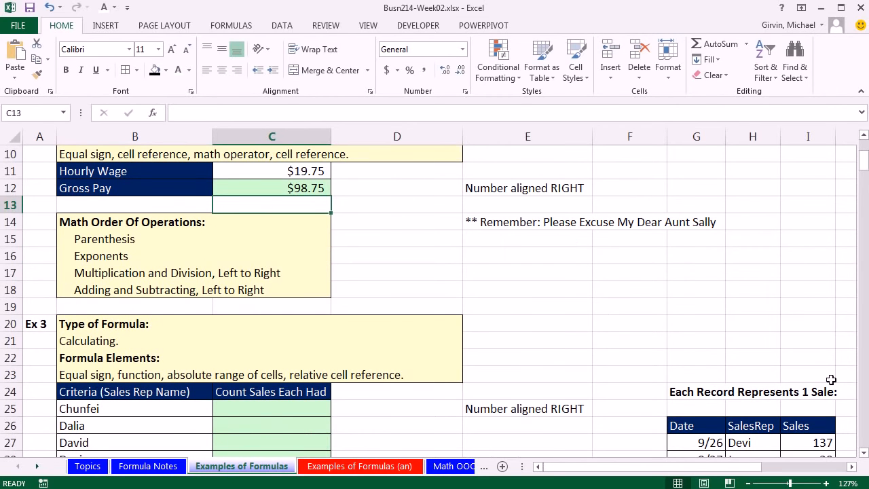
left_click(864, 452)
left_click(865, 453)
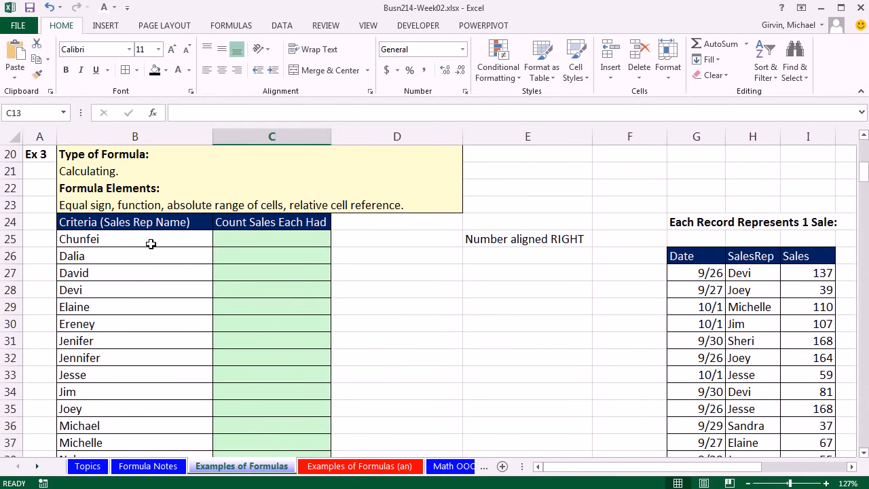
left_click(151, 244)
left_click(156, 262)
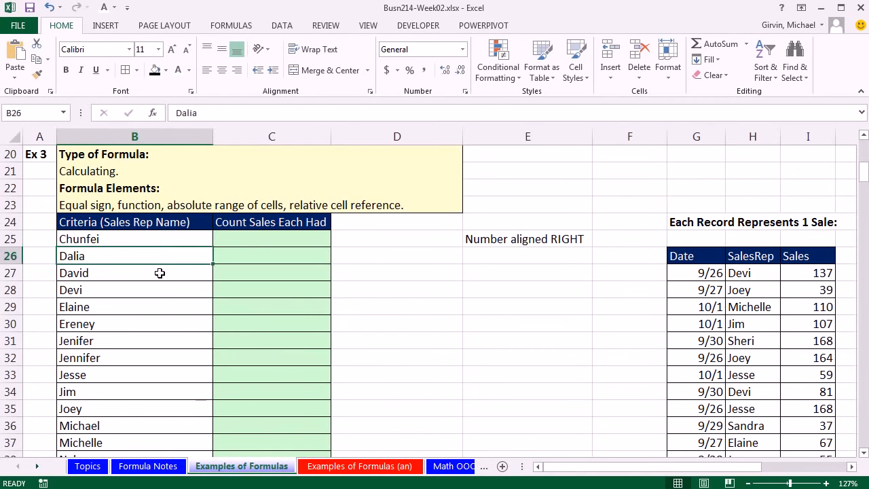
left_click(159, 273)
left_click(161, 292)
left_click(155, 307)
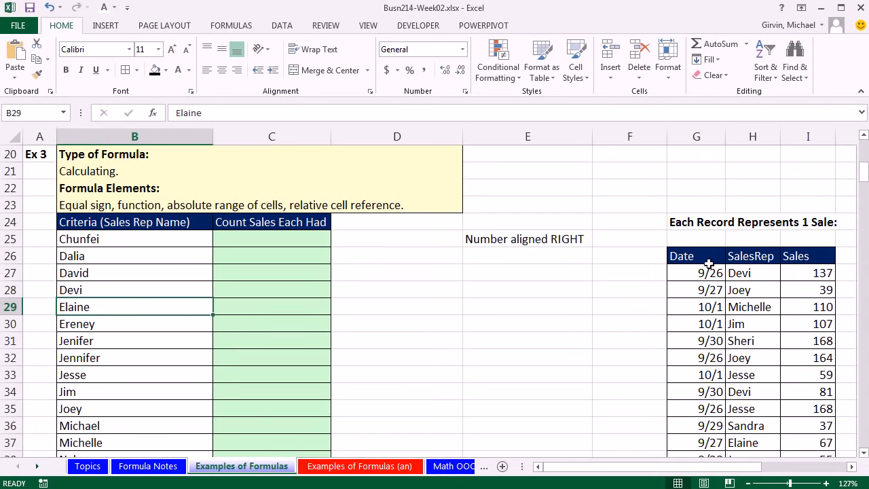
Step: Examine the first three sales records in G27:I29 and the SalesRep column against the criterion in B25
left_click_drag(695, 273, 798, 275)
left_click_drag(721, 290, 821, 292)
left_click_drag(710, 307, 809, 308)
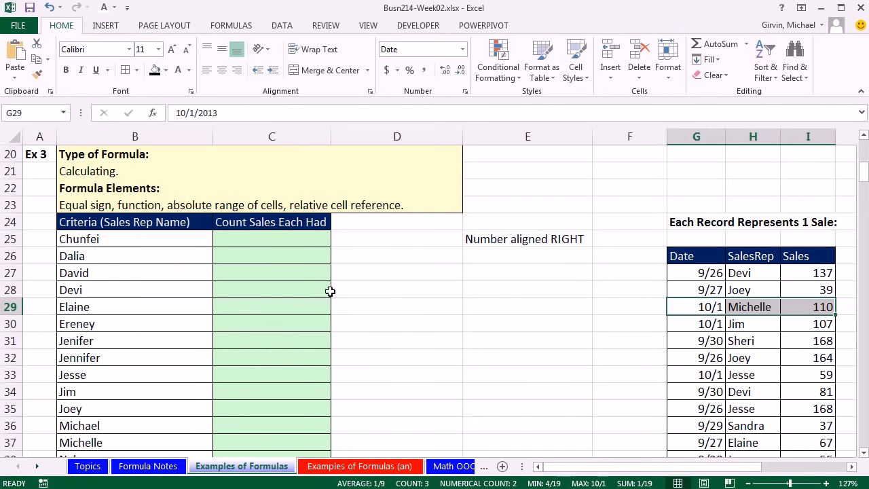
left_click(241, 244)
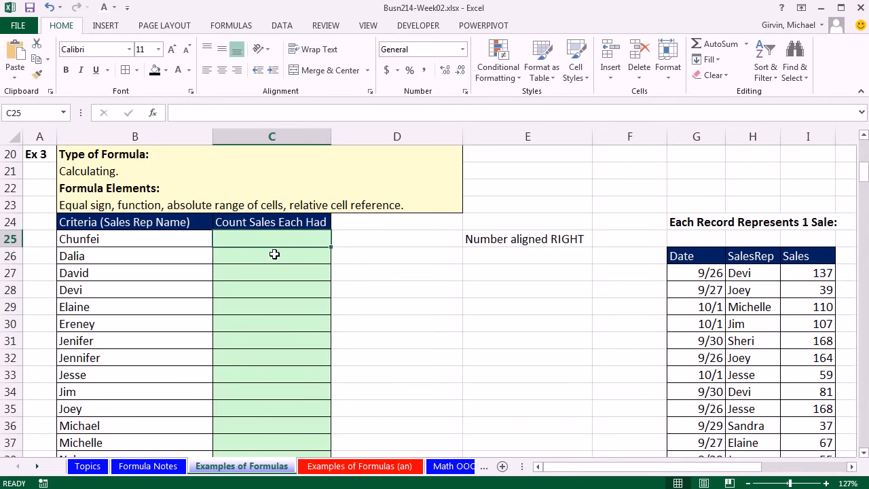
left_click(172, 239)
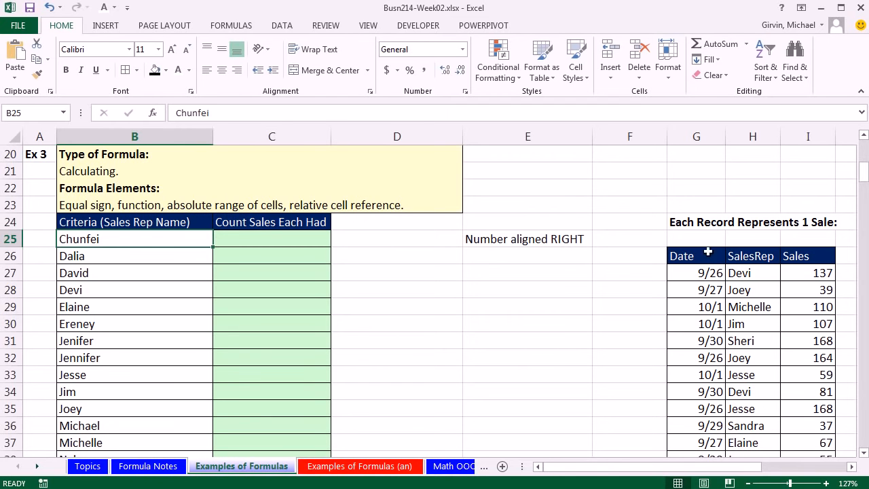
left_click_drag(751, 273, 753, 459)
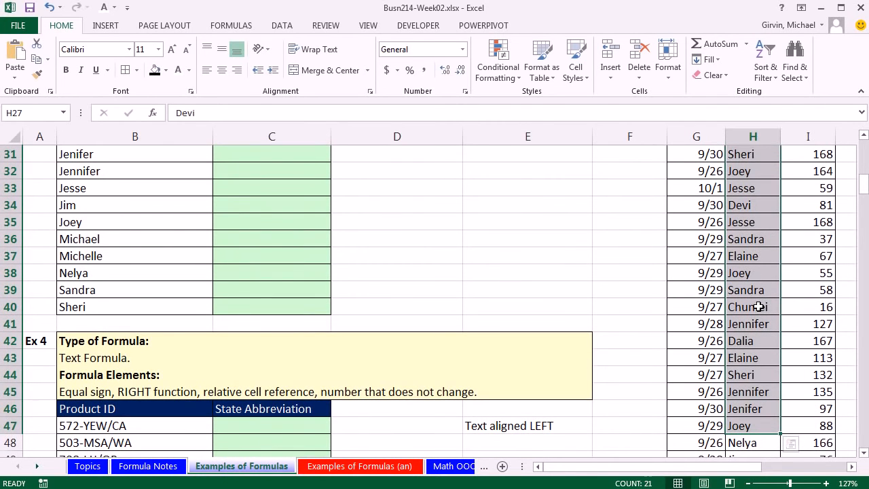
scroll(758, 306, "down", 1)
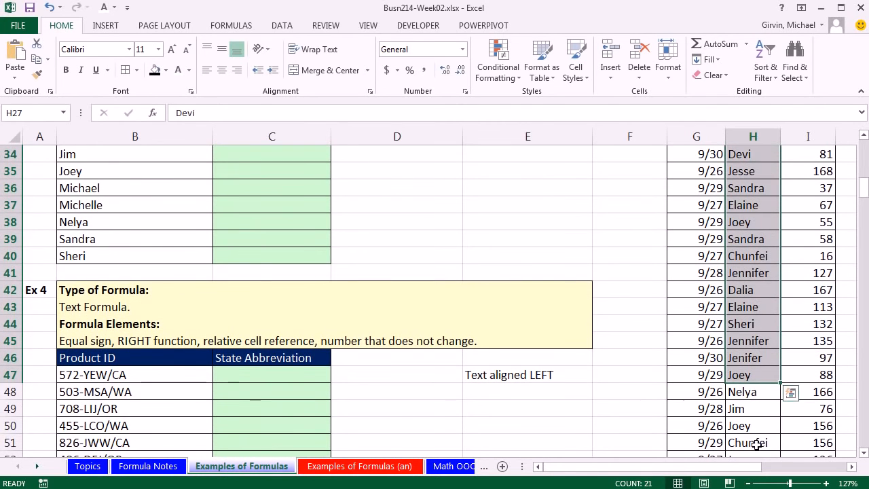
scroll(514, 349, "up", 6)
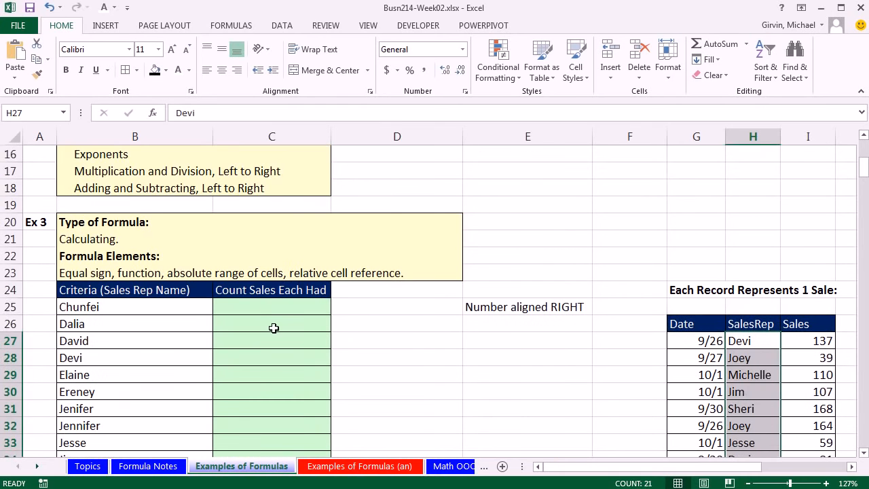
Step: Start a formula with the COUNTIF function in C25, the first cell under Count Sales Each Had
left_click(264, 307)
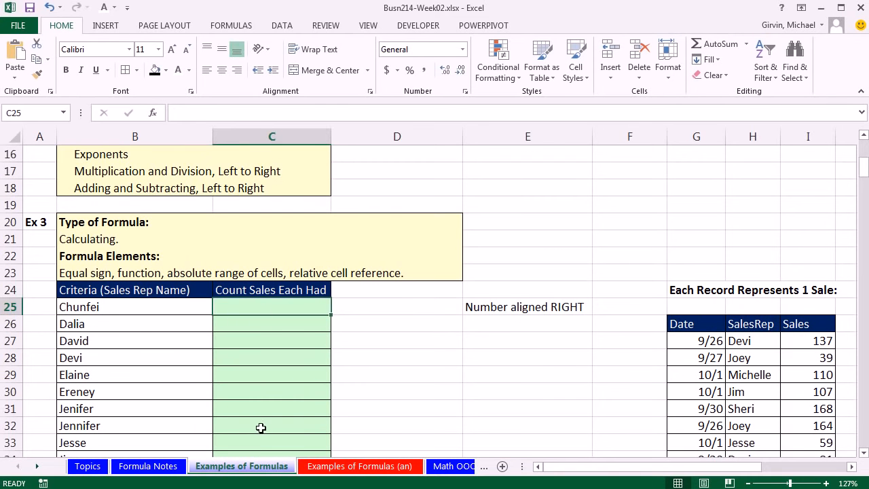
type("=count")
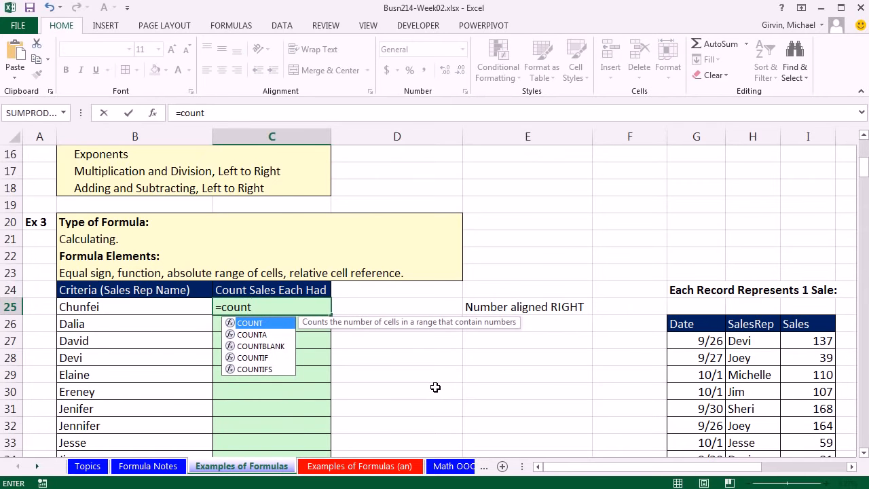
key("Down")
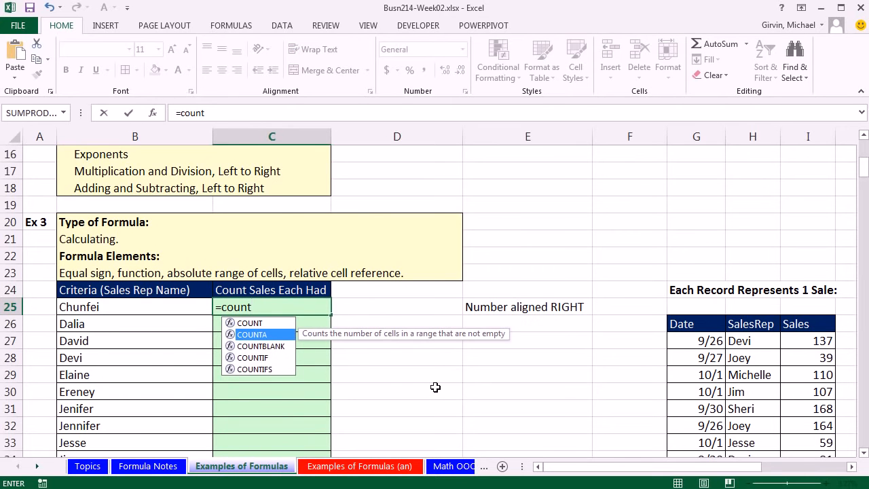
key("Down")
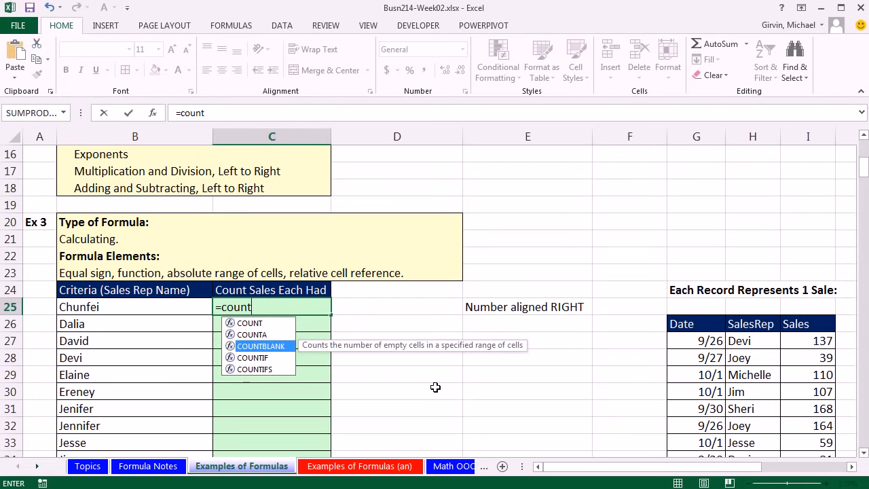
key("Down")
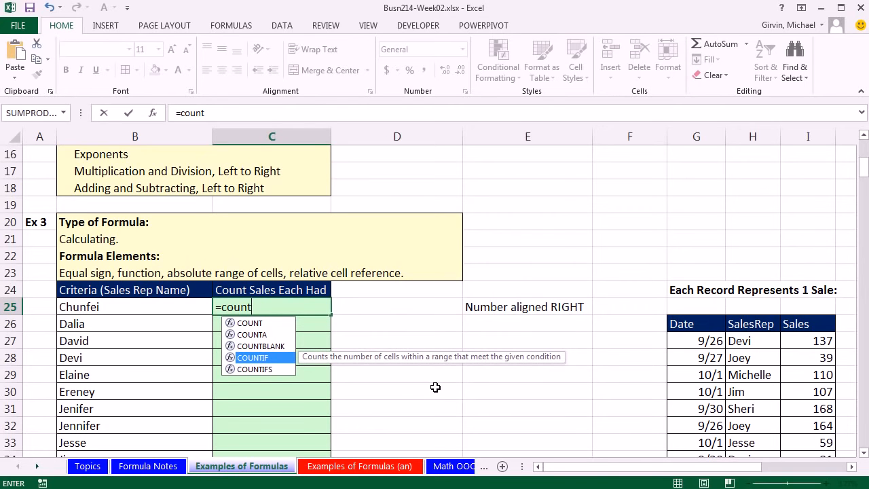
key("Tab")
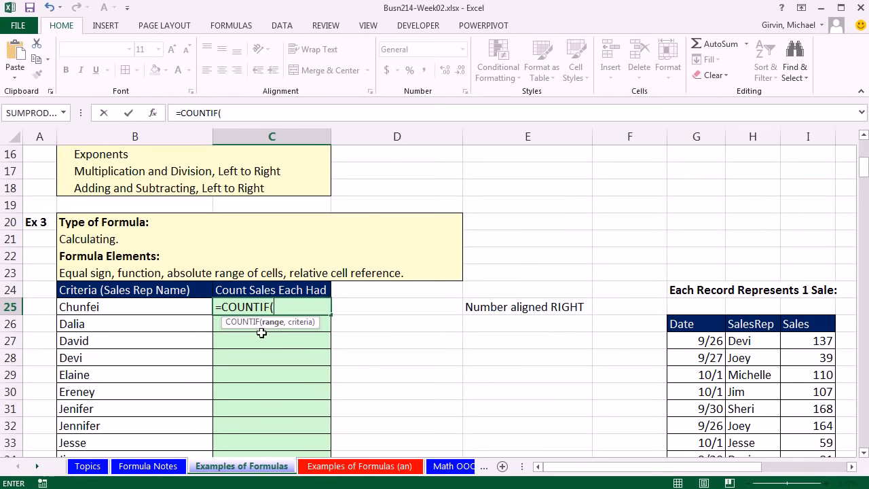
Step: Complete the COUNTIF in C25 with absolute range $H$27:$H$252 and criterion B25, and copy the formula down through C40
left_click(745, 341)
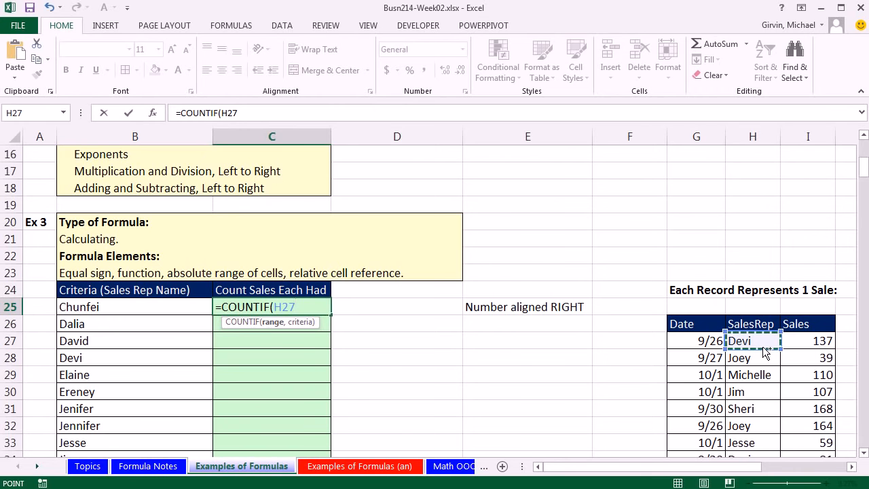
key("ctrl+shift+Down")
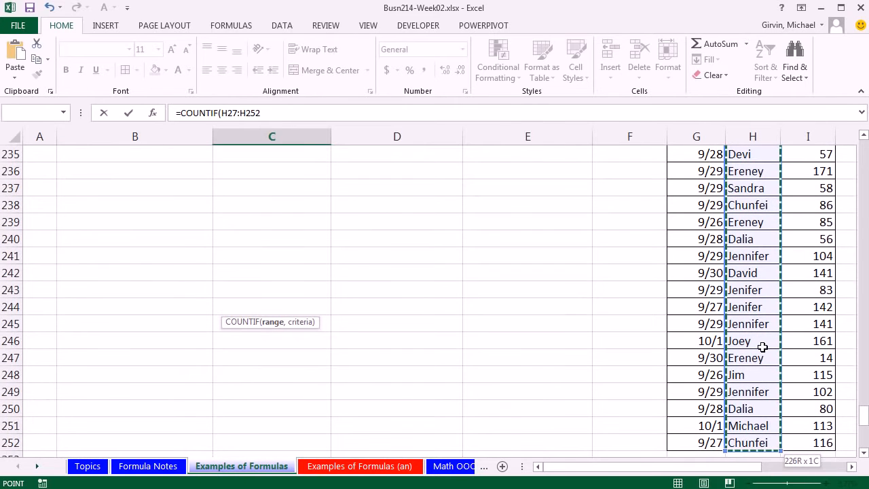
key("F4")
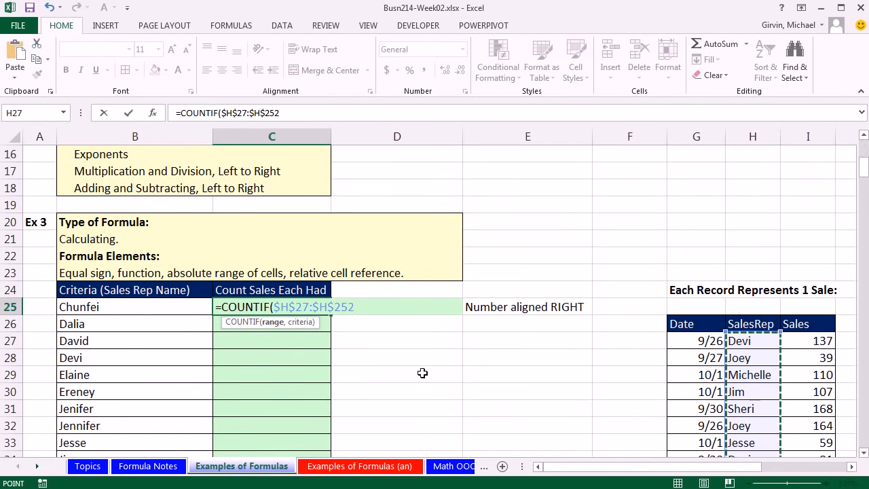
type(",")
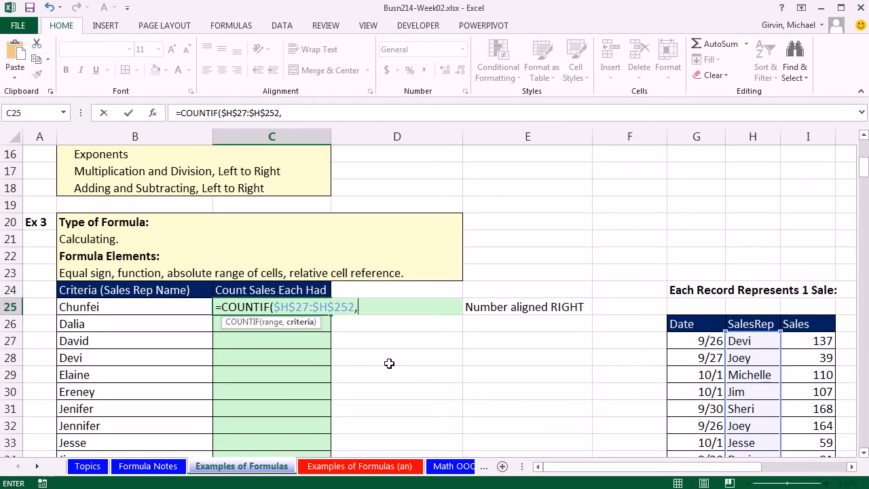
left_click(119, 311)
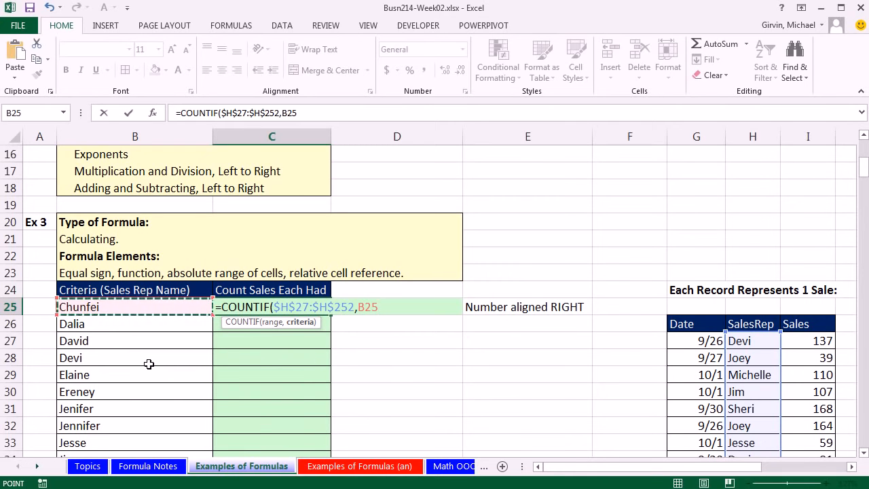
type(")")
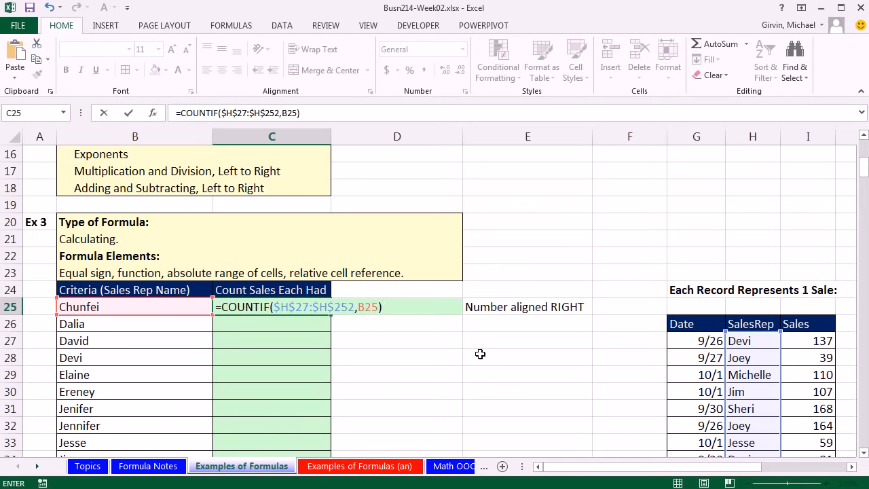
key("ctrl+Return")
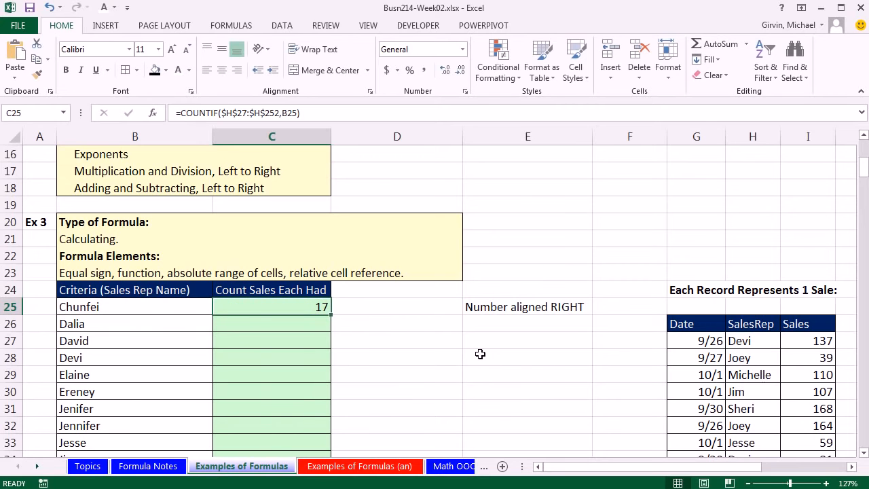
double_click(332, 317)
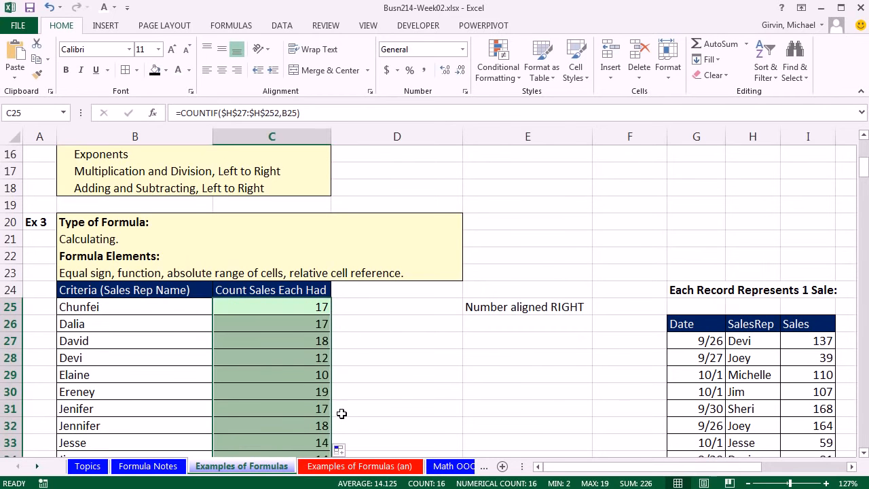
Step: Check the range and criterion references of the copied COUNTIF formula in the last cell, C40
scroll(456, 392, "down", 2)
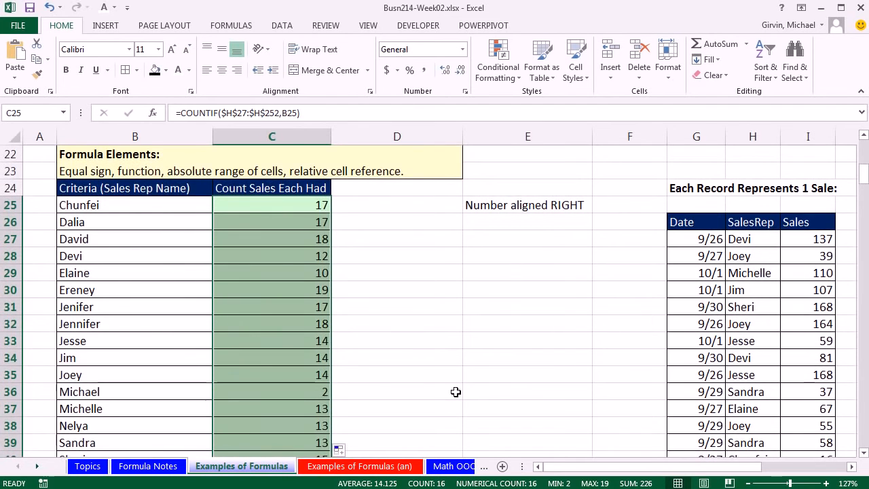
scroll(456, 391, "down", 3)
left_click(475, 301)
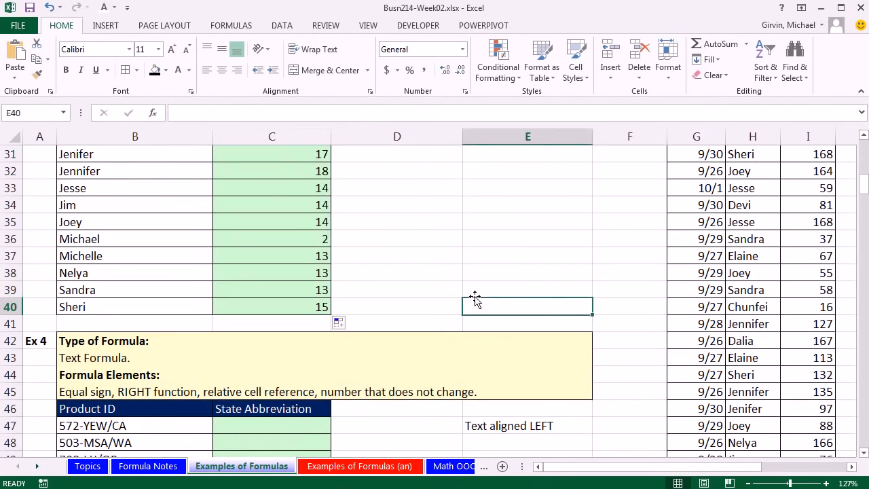
left_click(299, 306)
key("F2")
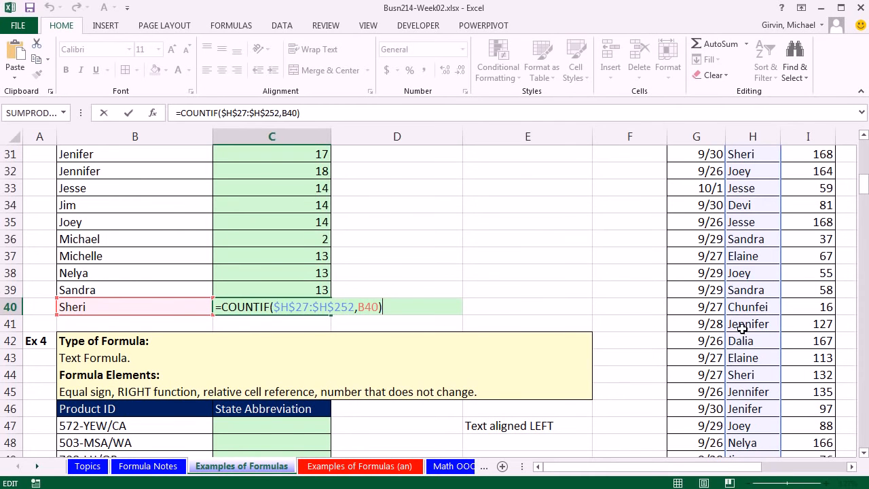
scroll(740, 329, "up", 2)
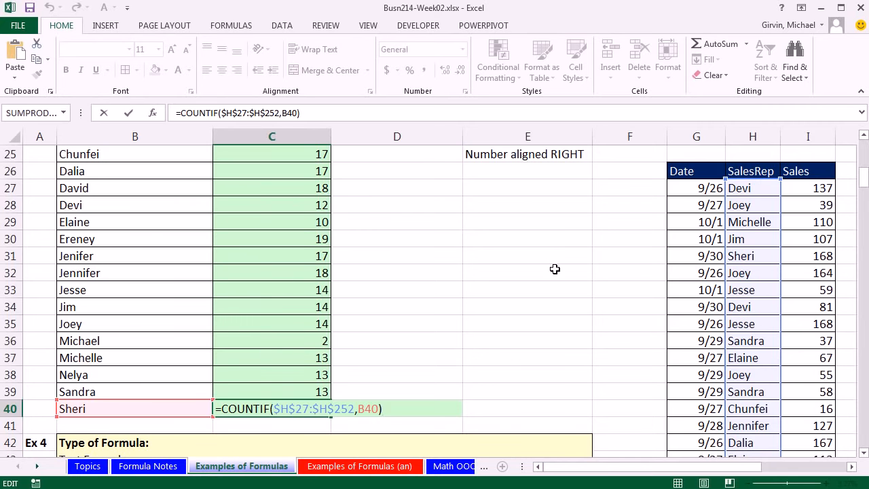
key("Return")
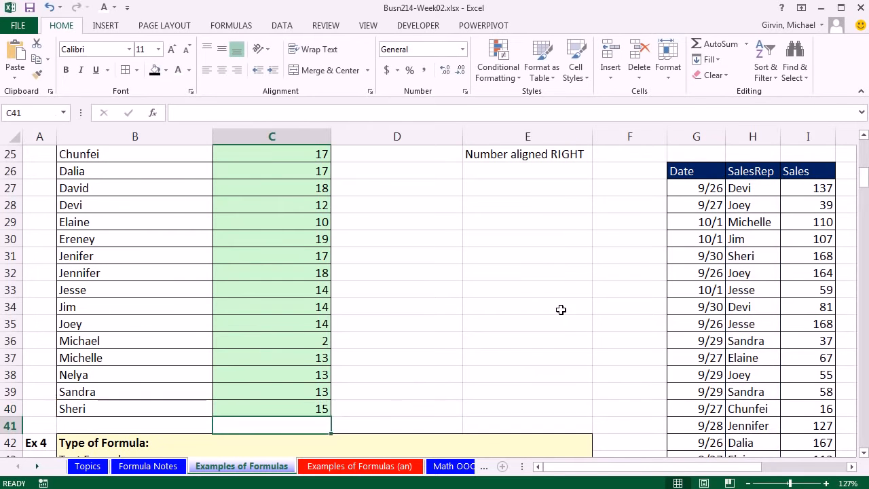
Step: Go to Example 4 and start a formula with the RIGHT function in C47, the first State Abbreviation cell
scroll(679, 374, "down", 1)
scroll(864, 458, "down", 4)
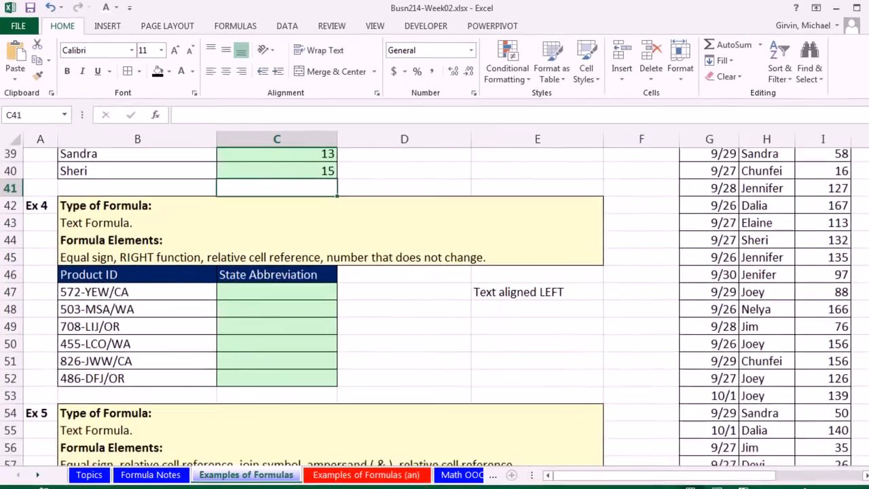
scroll(435, 305, "down", 1)
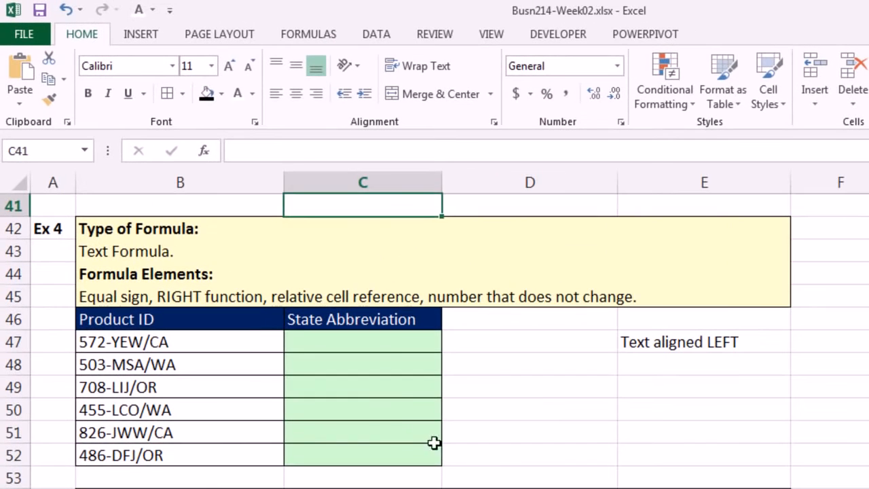
left_click(177, 295)
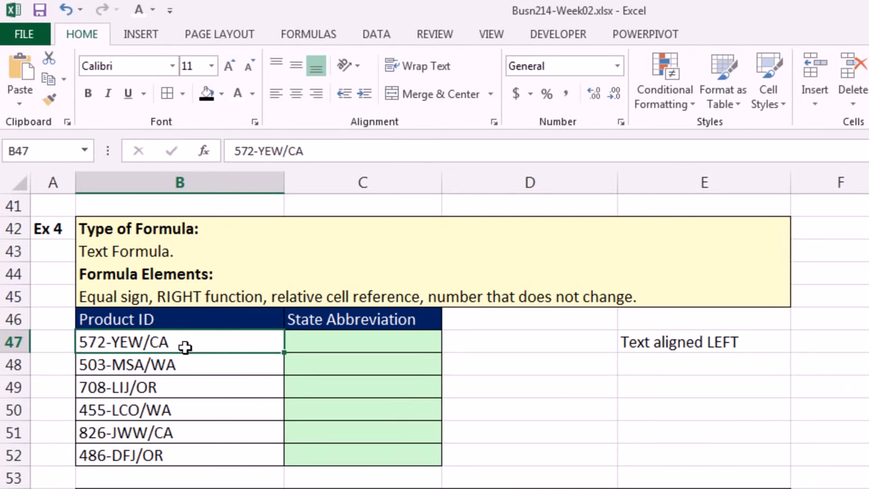
left_click(316, 342)
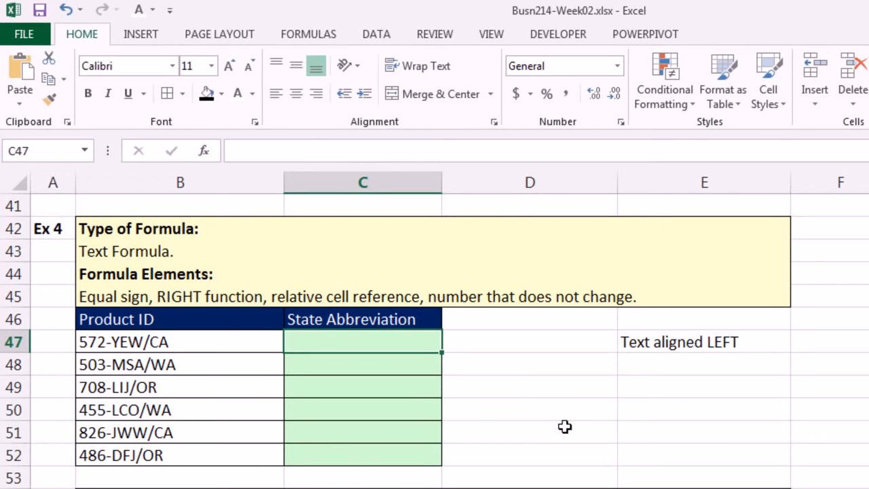
type("=")
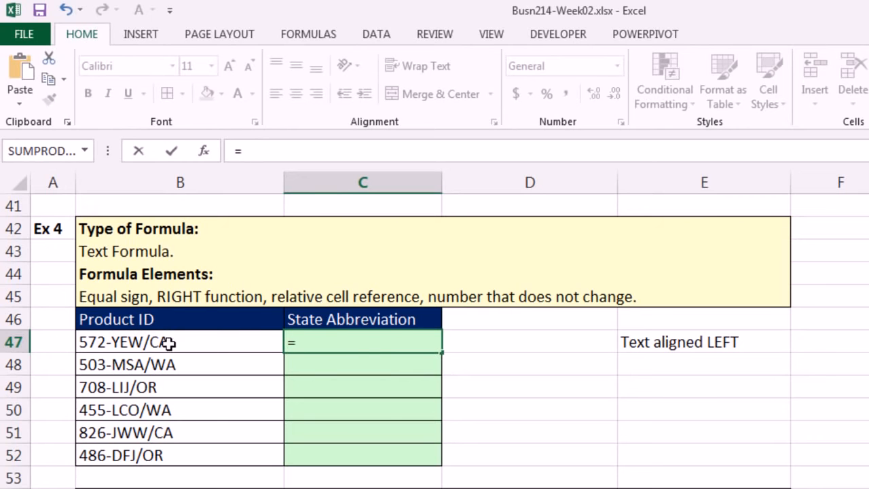
type("ri")
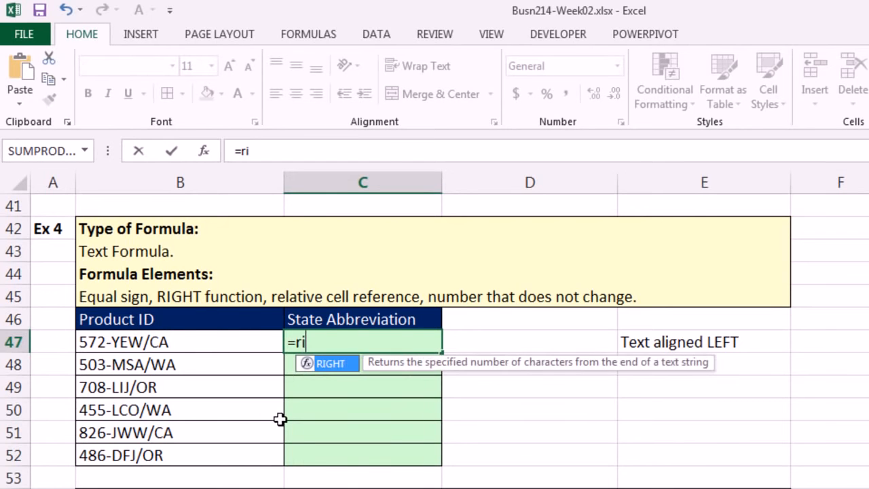
key("Tab")
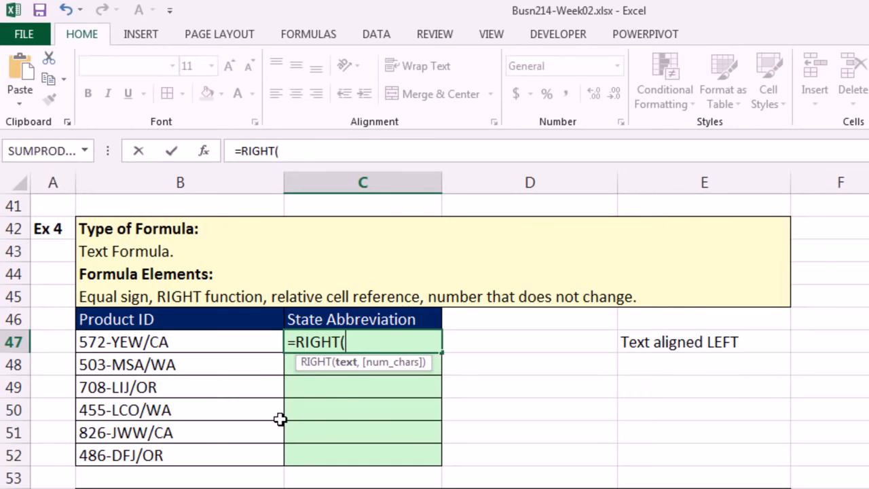
Step: Complete C47 as =RIGHT(B47,2) and copy the formula down through C52
left_click(209, 343)
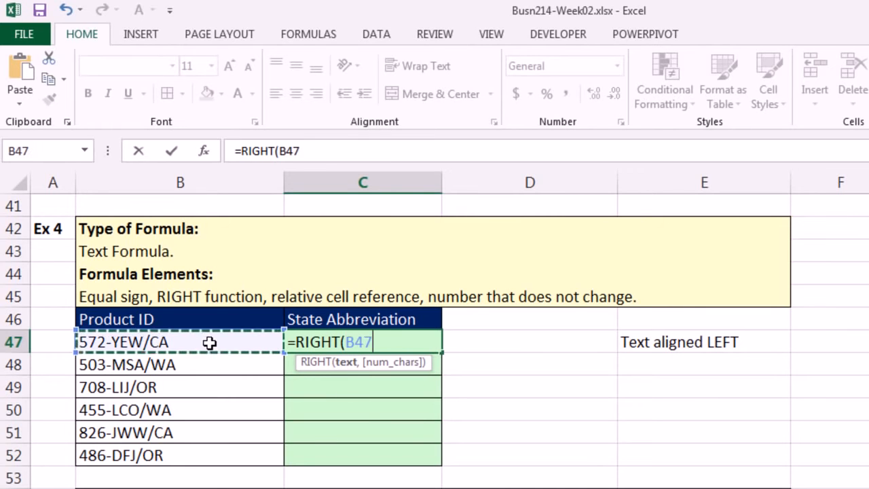
type(",")
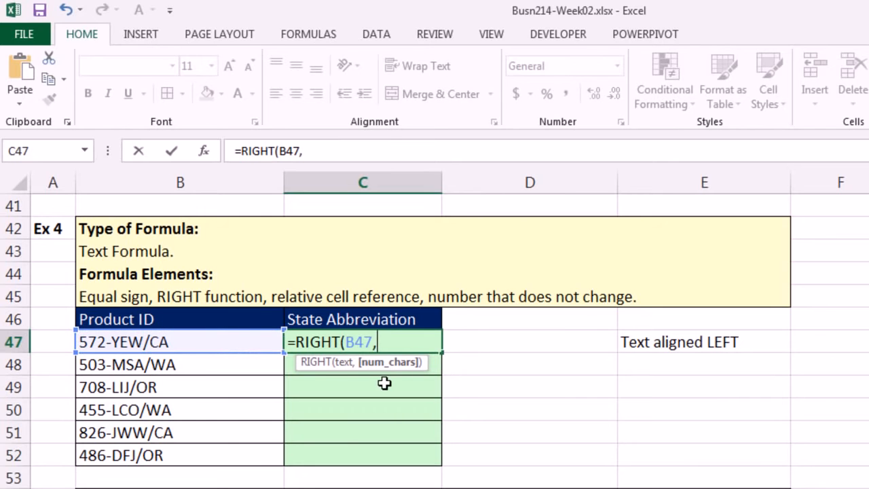
type("2")
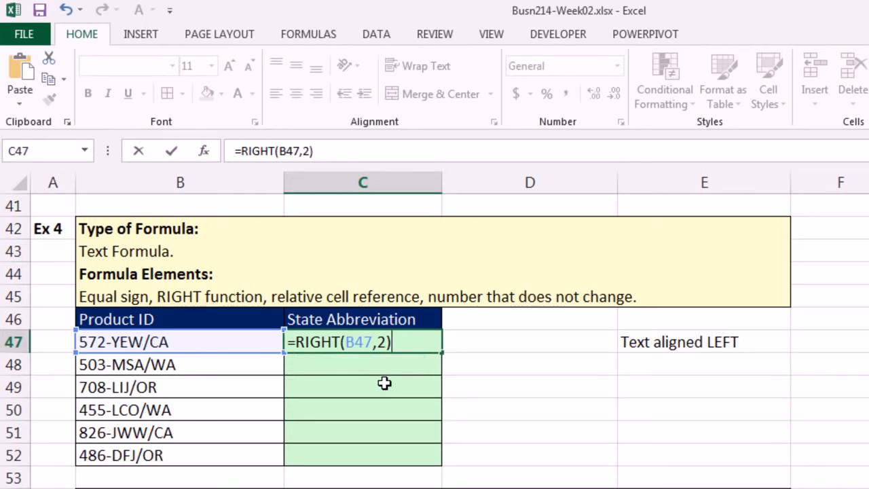
key("ctrl+Return")
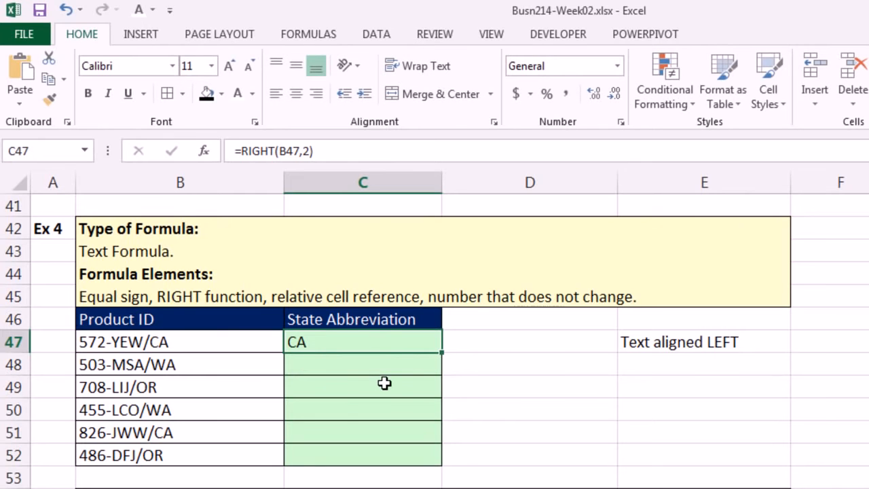
double_click(440, 354)
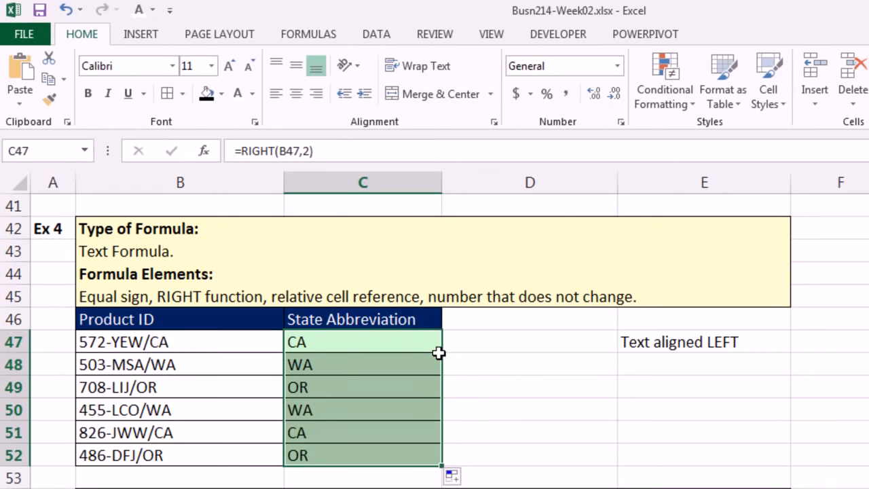
Step: Check the cell reference and the number of characters in the copied RIGHT formula in C52
left_click(421, 460)
scroll(407, 448, "down", 1)
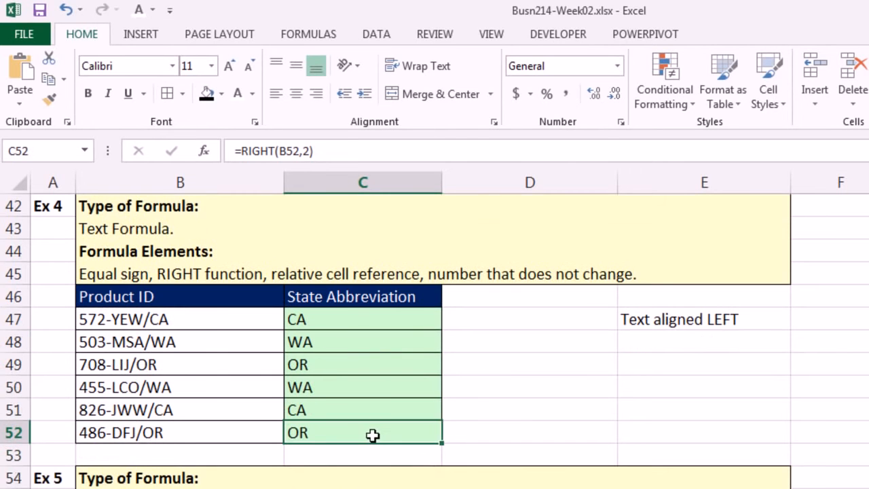
key("F2")
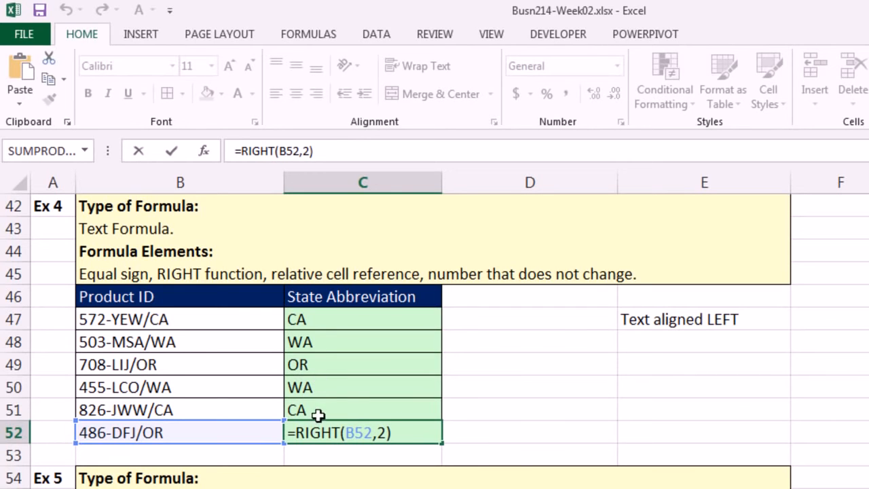
double_click(382, 433)
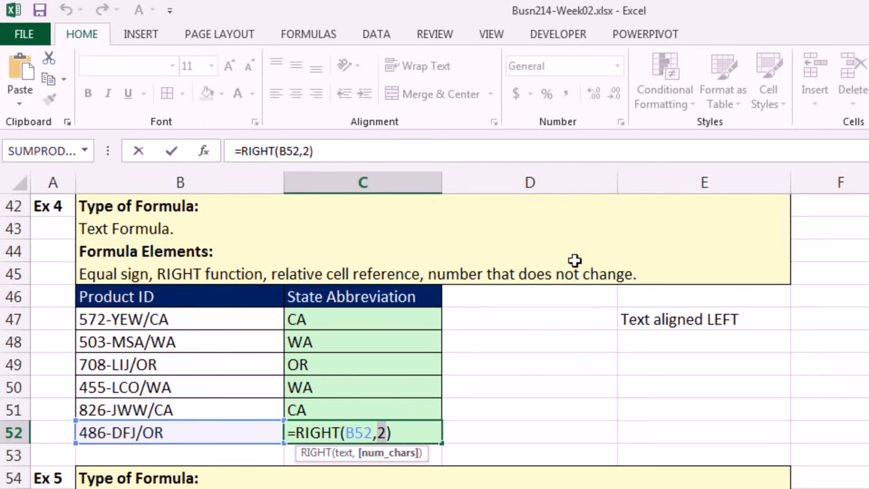
key("Return")
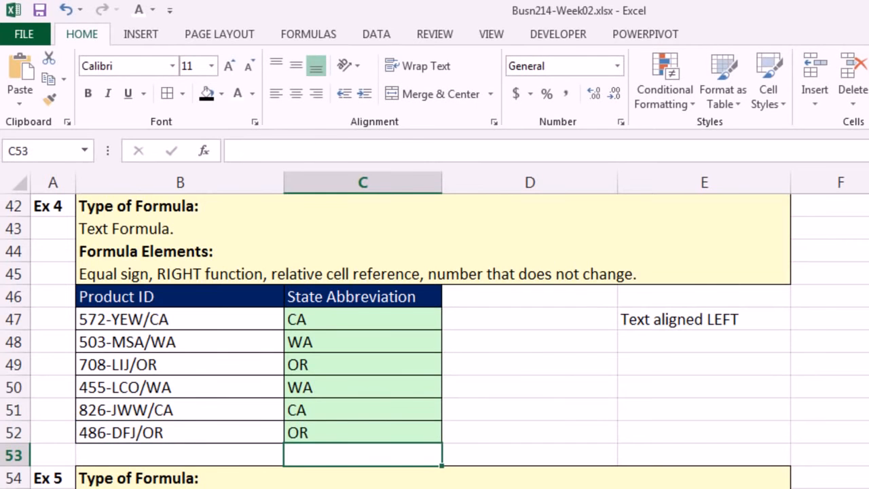
Step: Go to Example 5 and examine the Product Code and State Abbreviation columns that feed the Product ID for Computer column
scroll(435, 340, "down", 4)
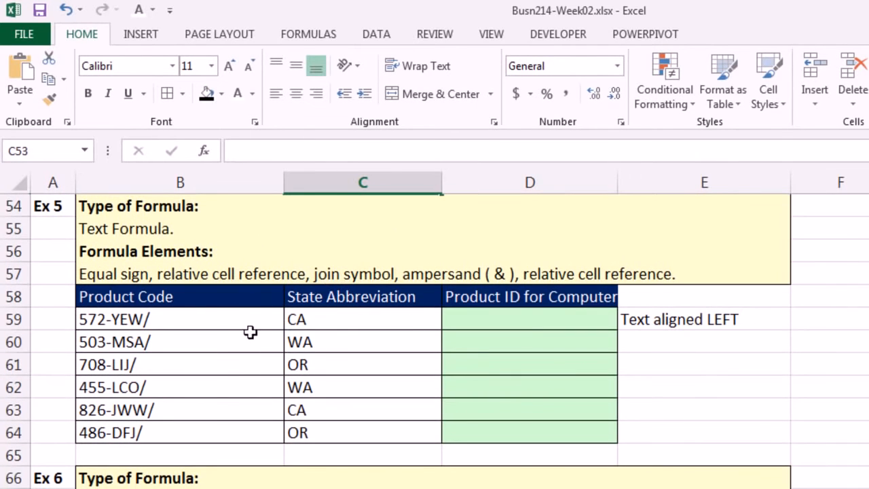
left_click(251, 321)
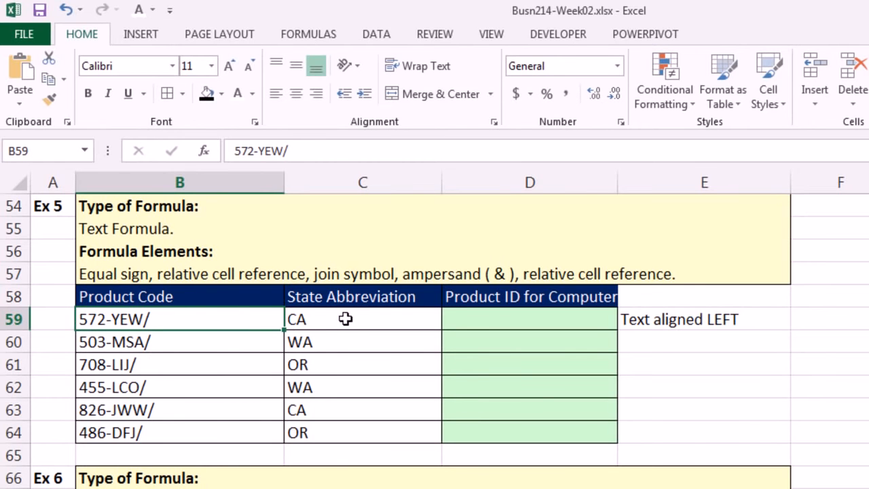
left_click_drag(346, 319, 344, 433)
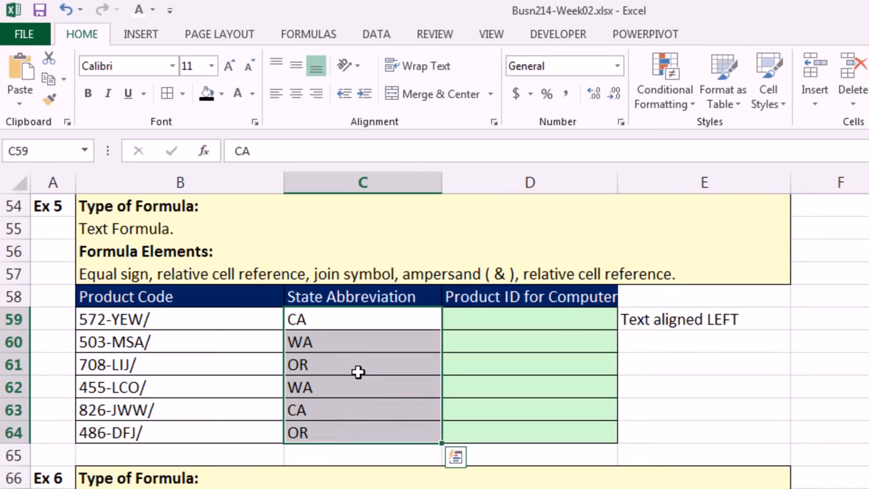
left_click(502, 317)
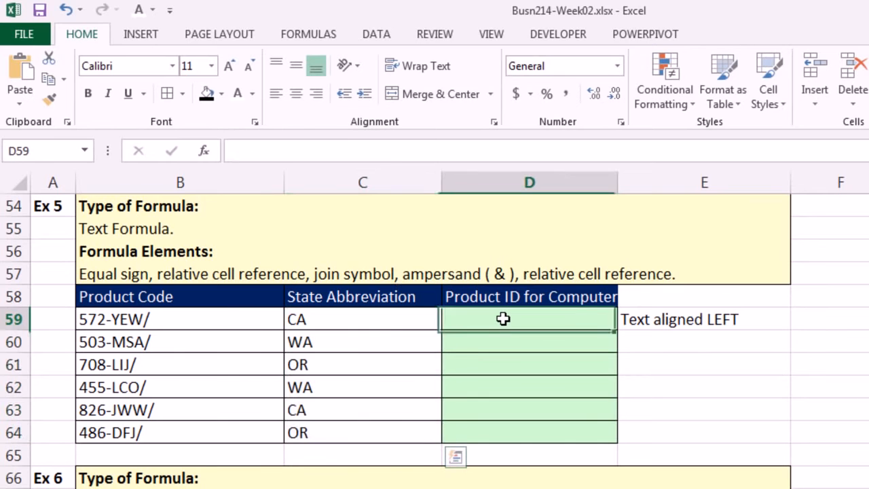
left_click(176, 321)
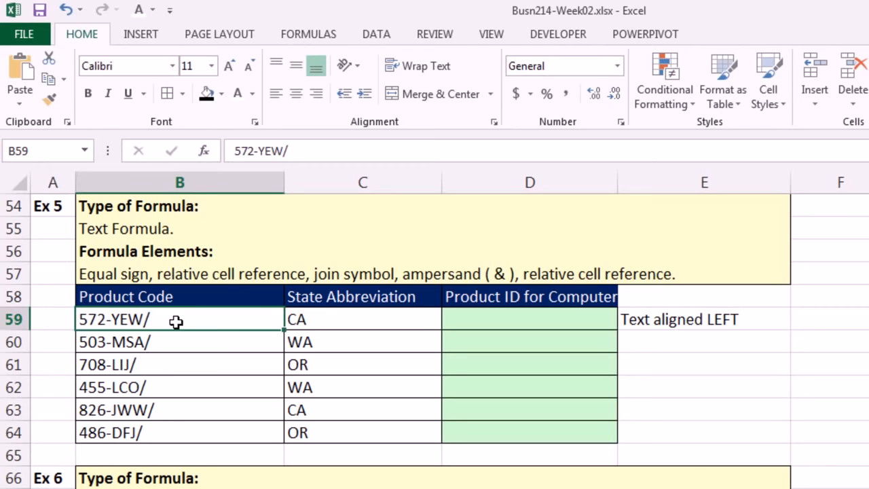
left_click(317, 319)
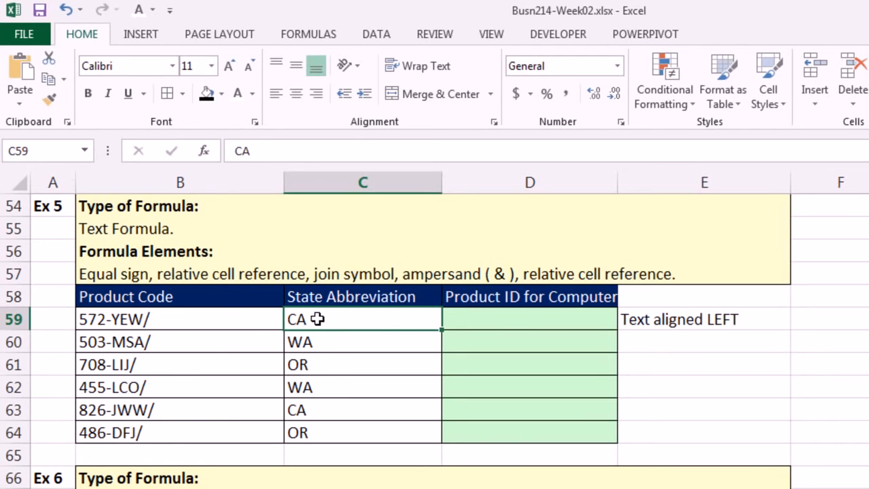
Step: Enter =B59&C59 in D59 to join the product code and state abbreviation, and copy the formula down through D64
left_click(491, 324)
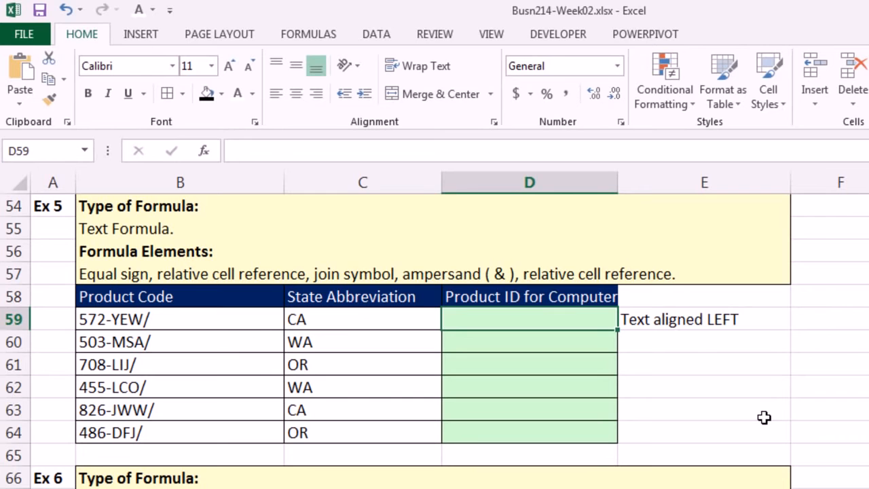
type("=")
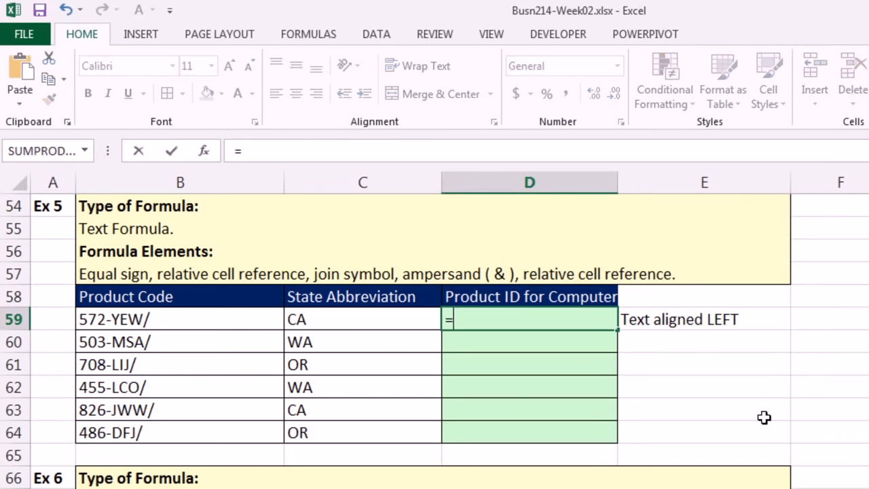
left_click(249, 324)
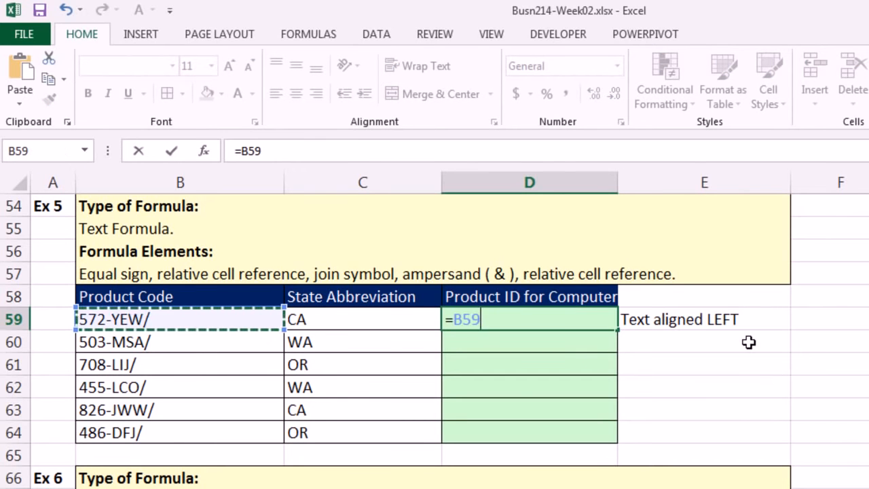
type("&")
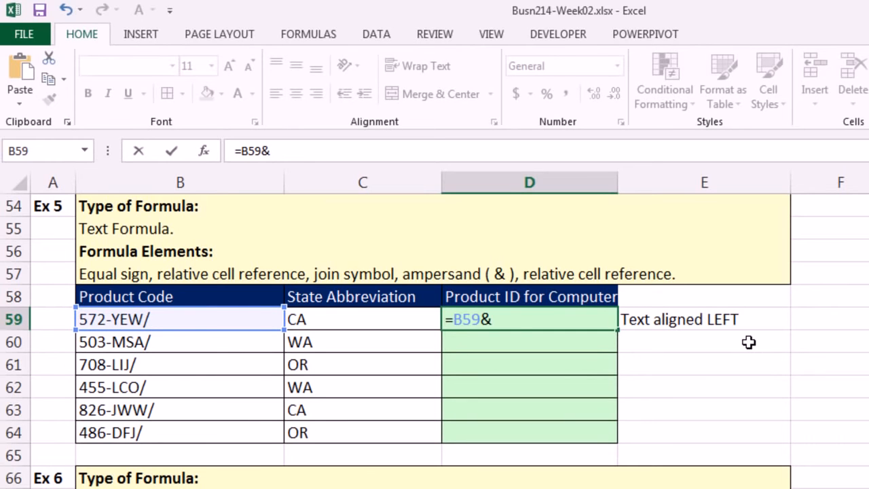
key("Left")
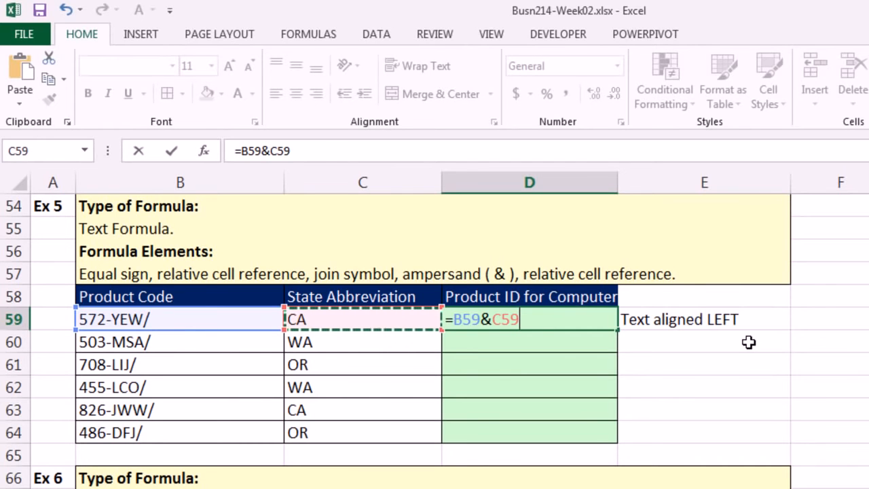
key("ctrl+Return")
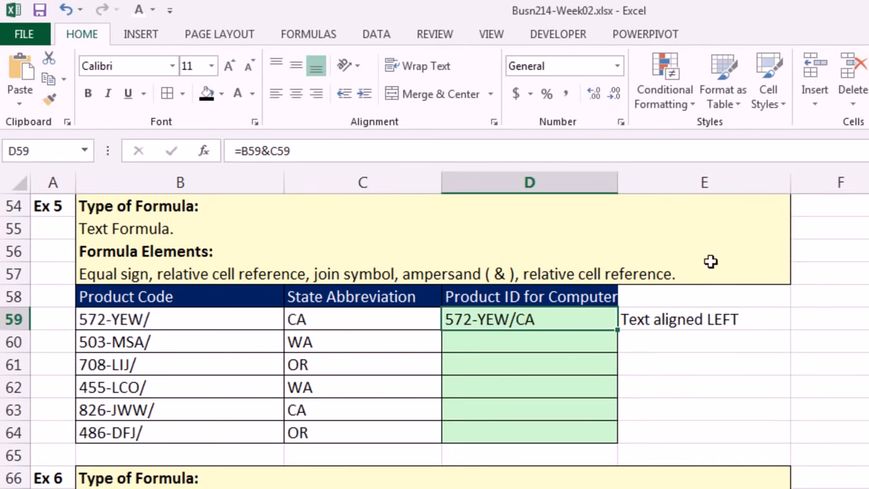
double_click(617, 332)
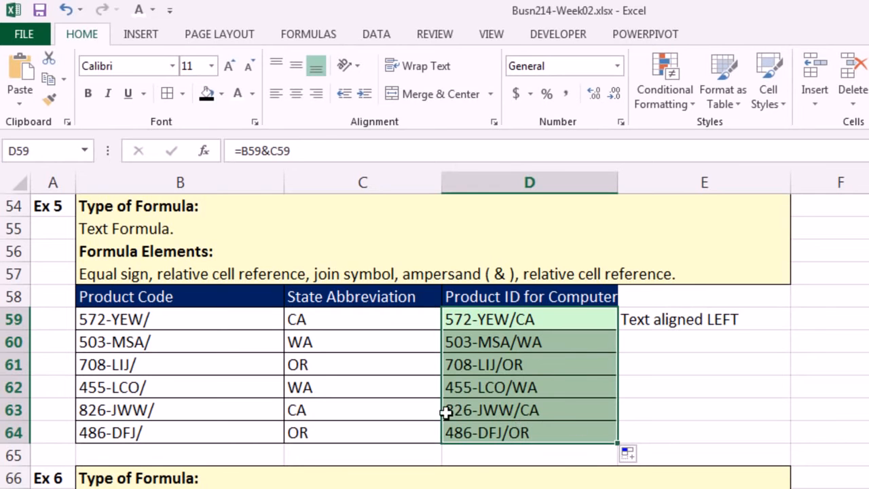
Step: Check the two relative cell references of the copied join formula in the last cell, D64
left_click(560, 426)
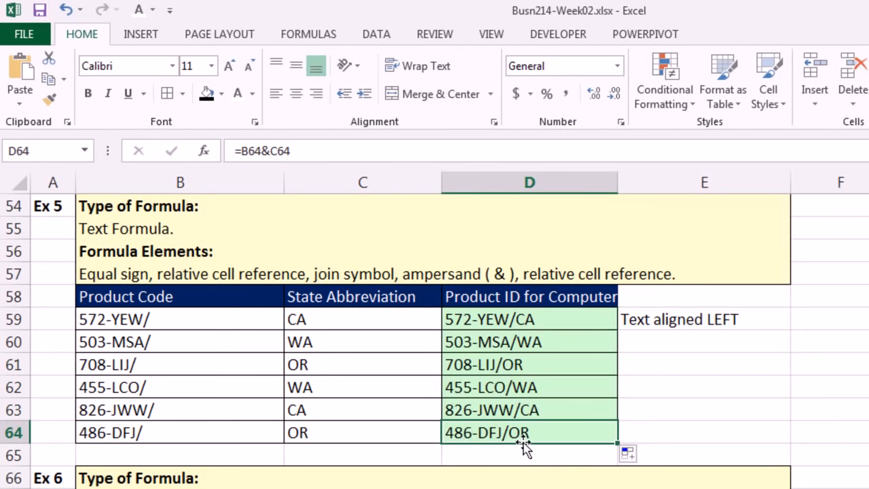
key("F2")
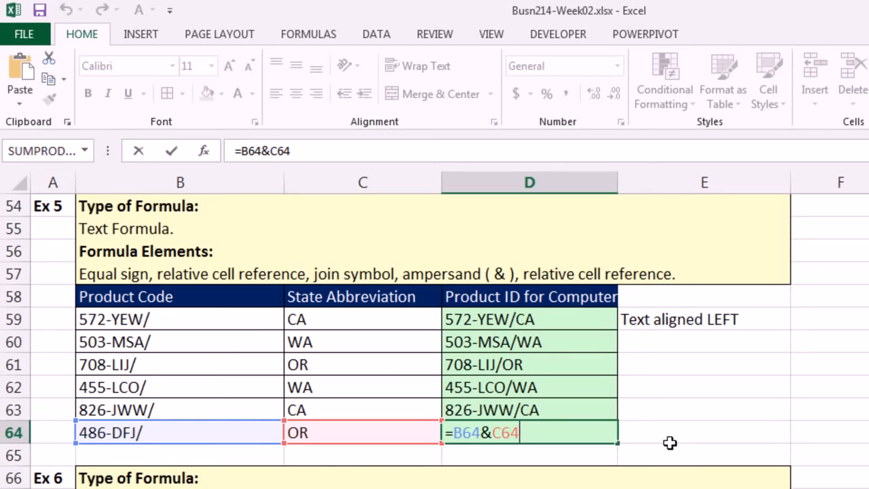
key("Return")
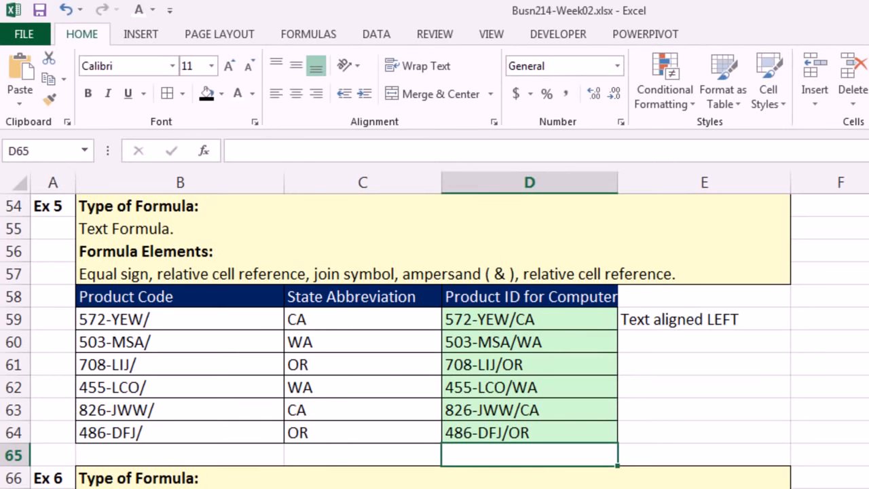
Step: Go to Example 6 and examine the first employee's calls, the Maximum Calls Allowed cell and the Over Allowed Limit? column
scroll(434, 339, "down", 4)
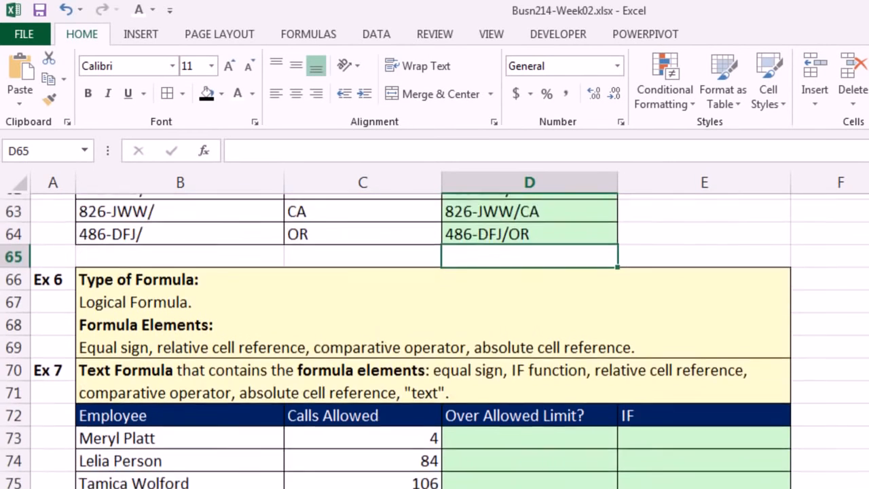
scroll(435, 340, "down", 1)
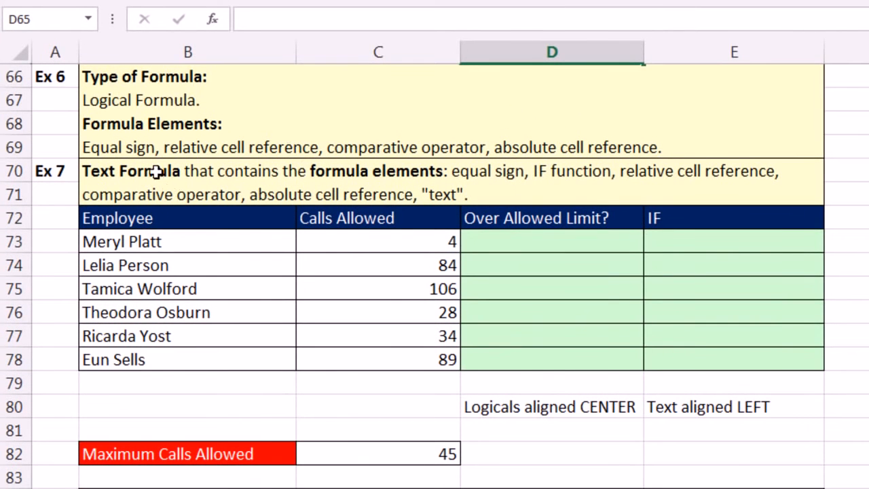
left_click(387, 457)
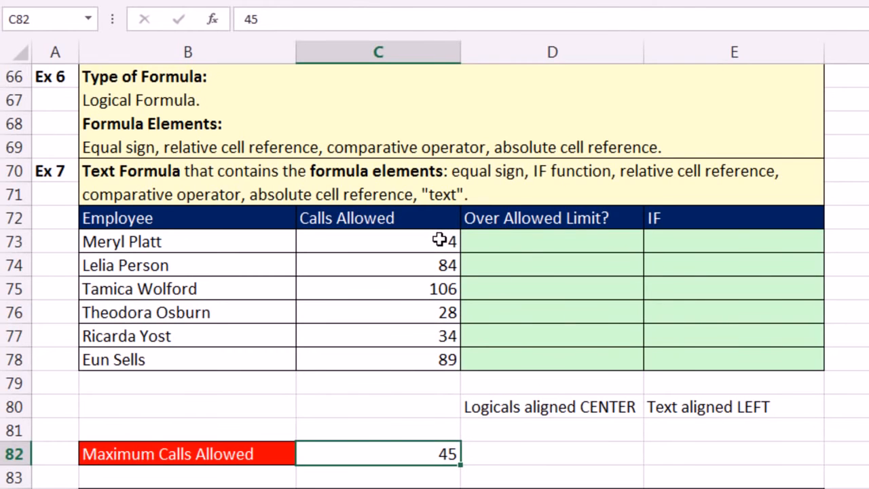
left_click(440, 240)
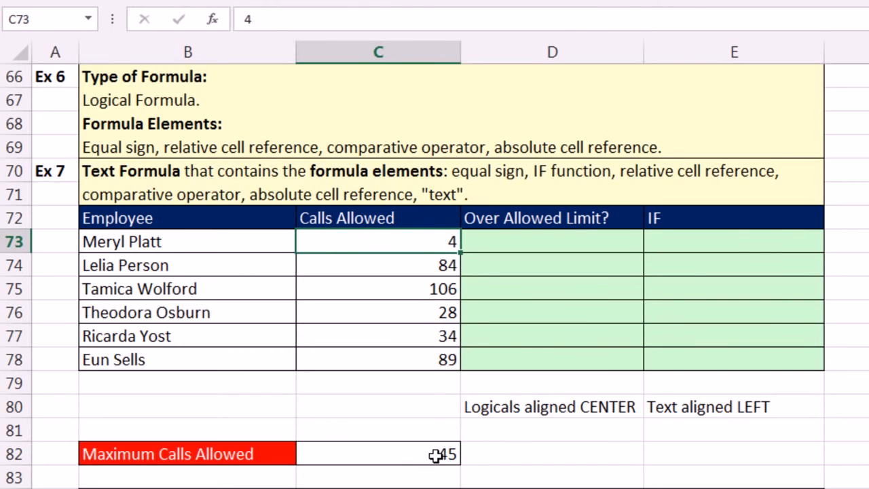
left_click(539, 250)
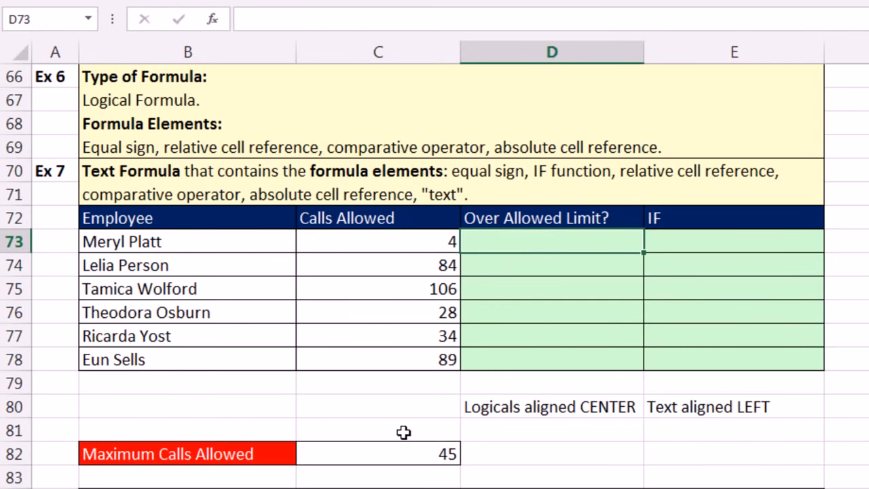
left_click(486, 269)
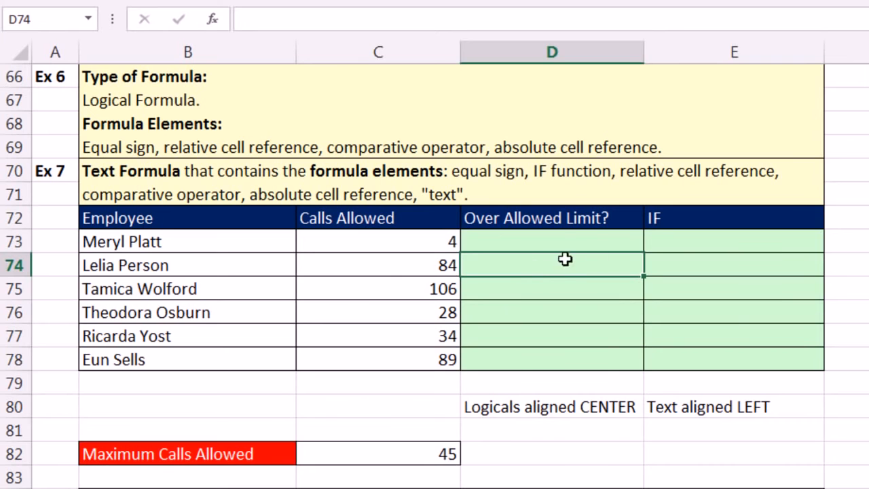
Step: Enter the logical formula =C73>$C$82 in D73 with an absolute limit reference, and copy it down through D78
left_click(602, 244)
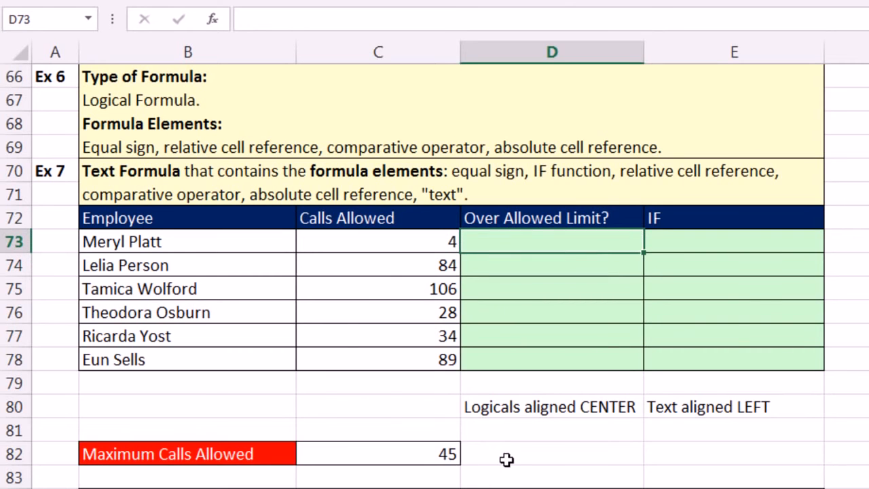
type("=")
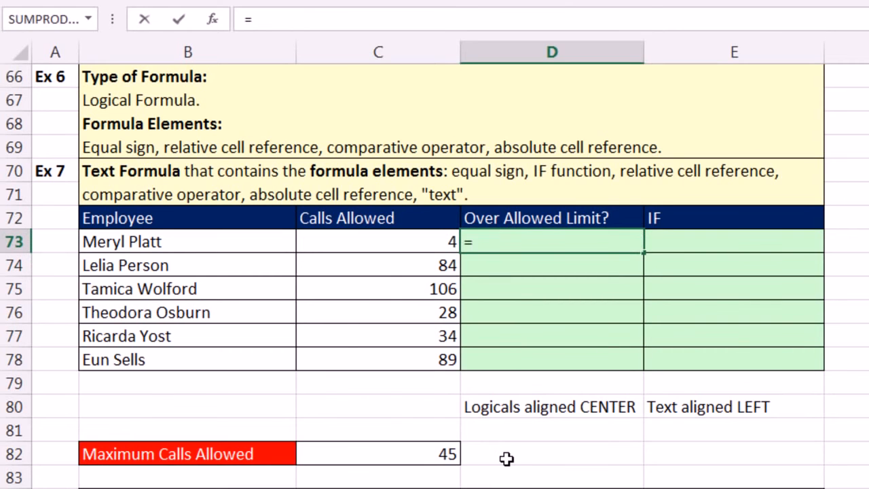
key("Left")
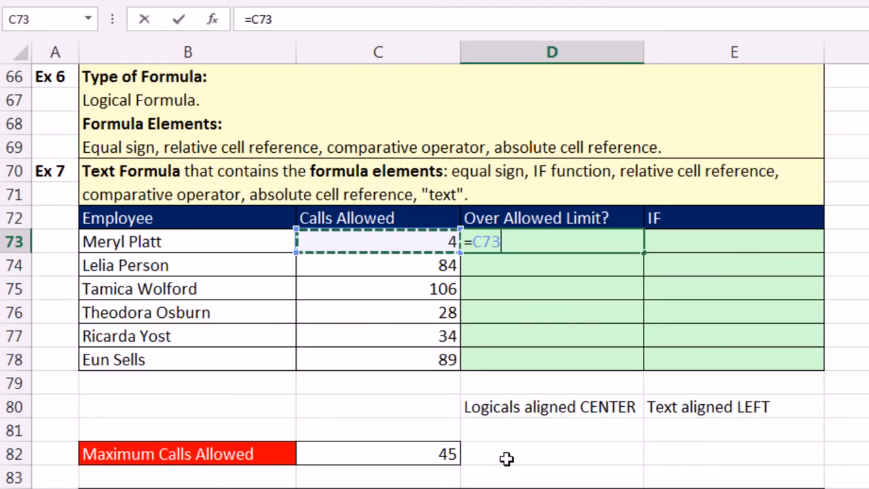
type(">")
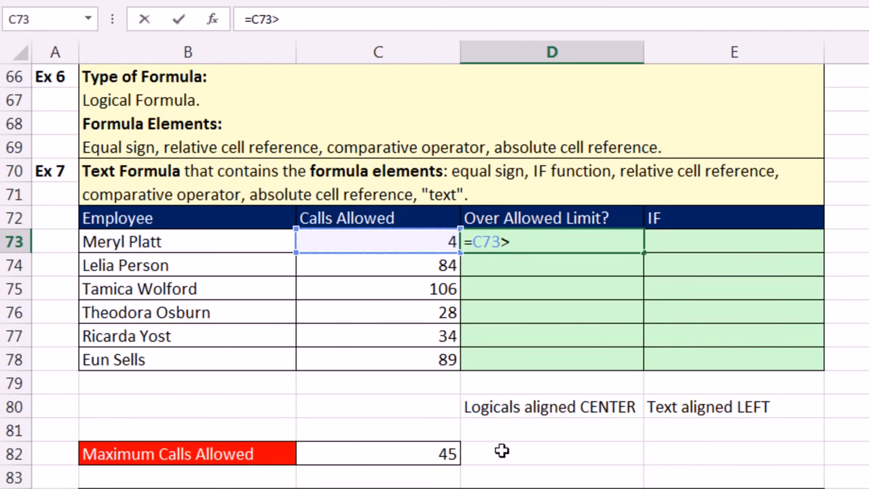
left_click(429, 451)
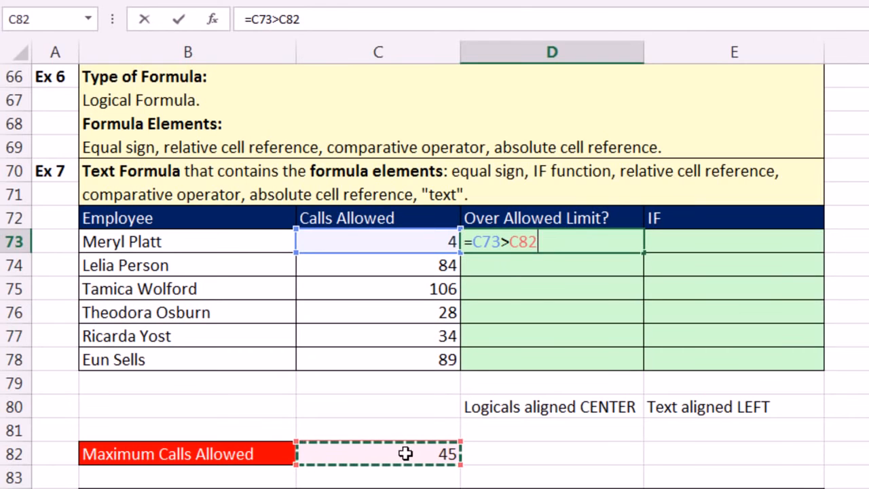
key("F4")
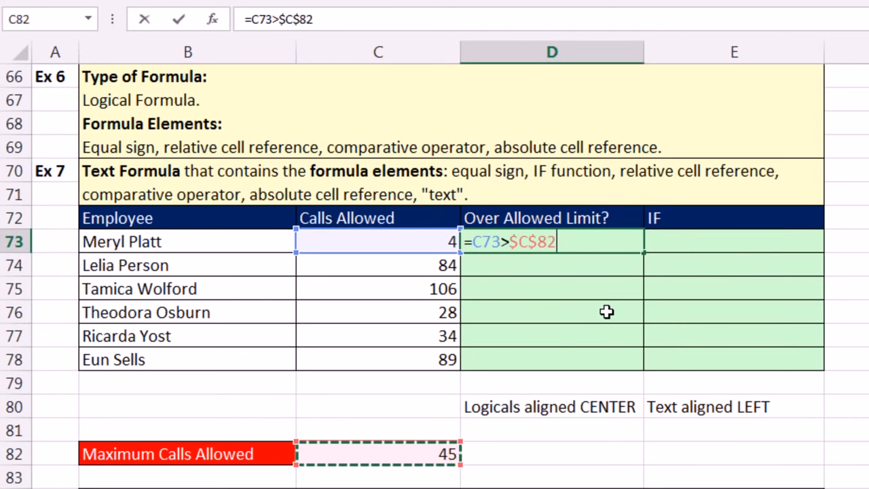
key("ctrl+Return")
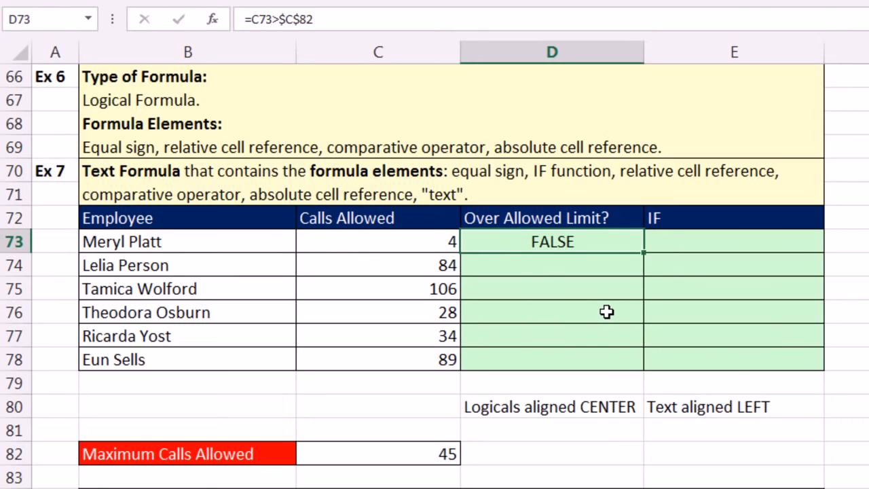
double_click(642, 253)
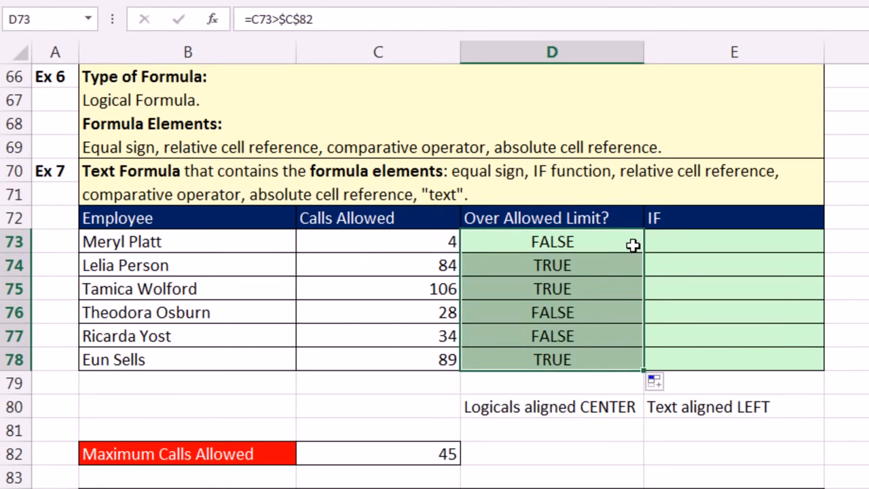
Step: Check the relative and absolute references of the copied comparison formula in the last cell, D78
left_click(561, 358)
double_click(557, 360)
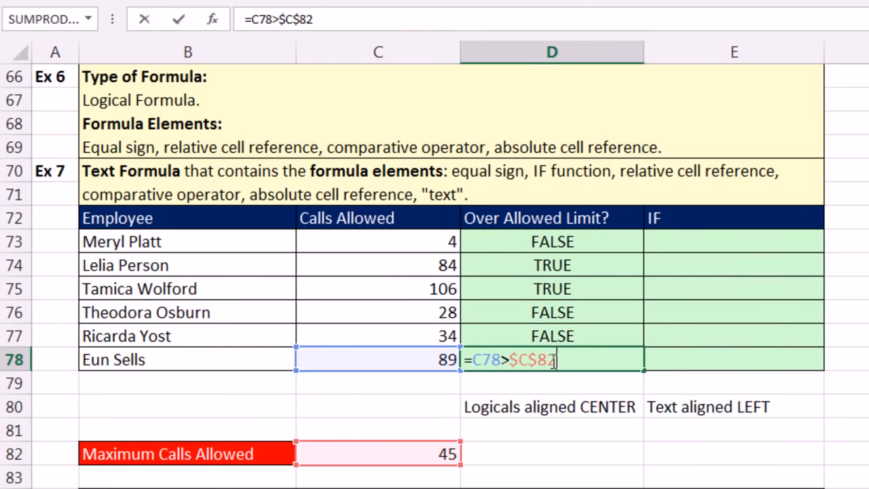
key("Escape")
Step: Start an IF formula in E73 with the logical test C73>$C$82, using an absolute reference to the limit
left_click(685, 239)
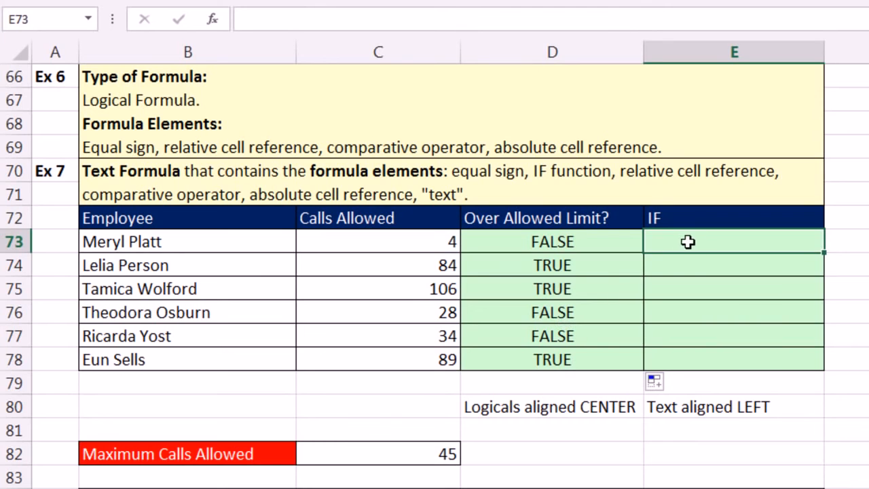
left_click(690, 264)
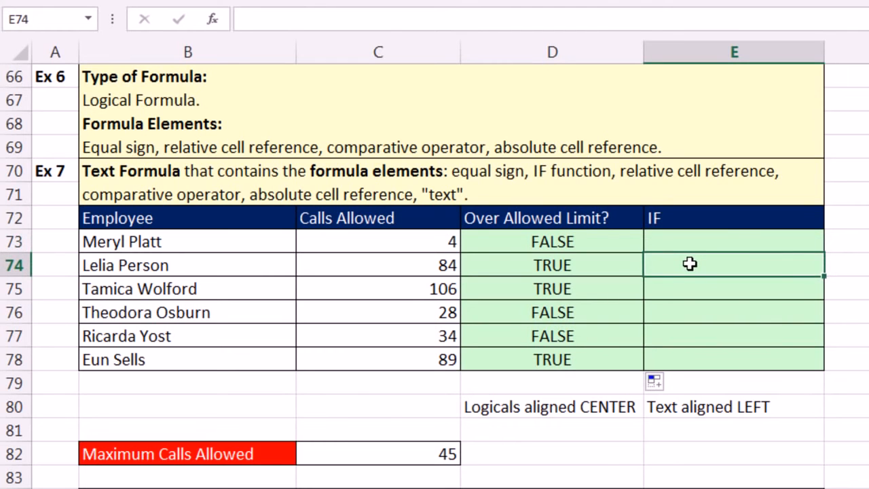
left_click(723, 243)
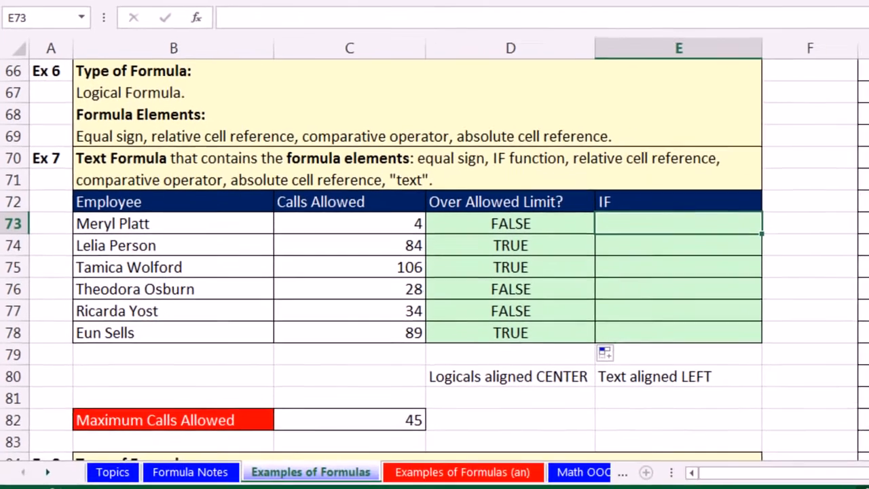
type("=if")
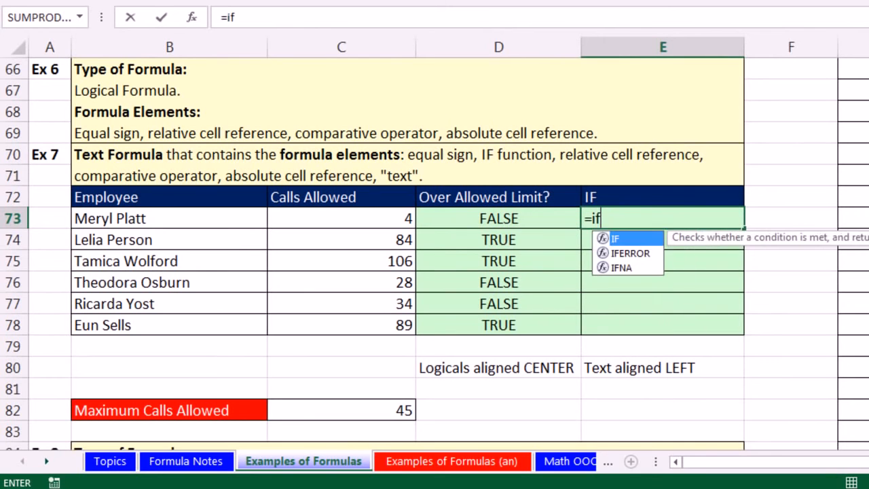
key("Tab")
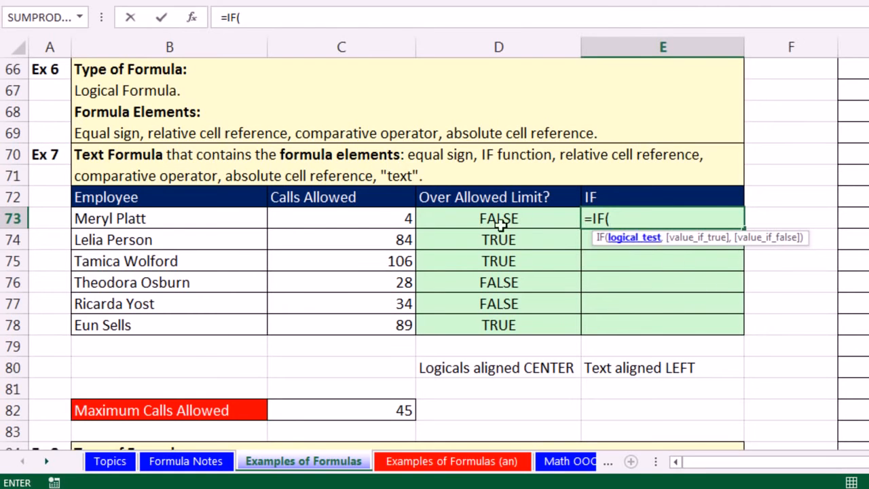
left_click(371, 218)
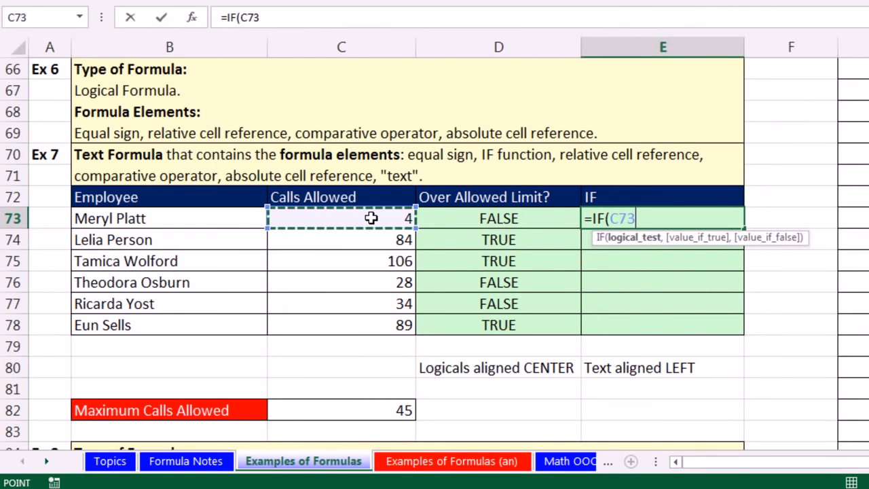
type(">")
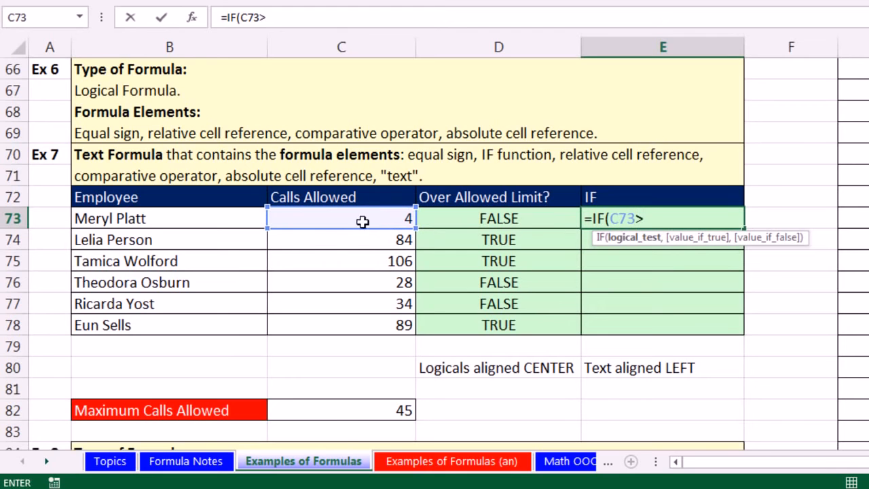
left_click(350, 413)
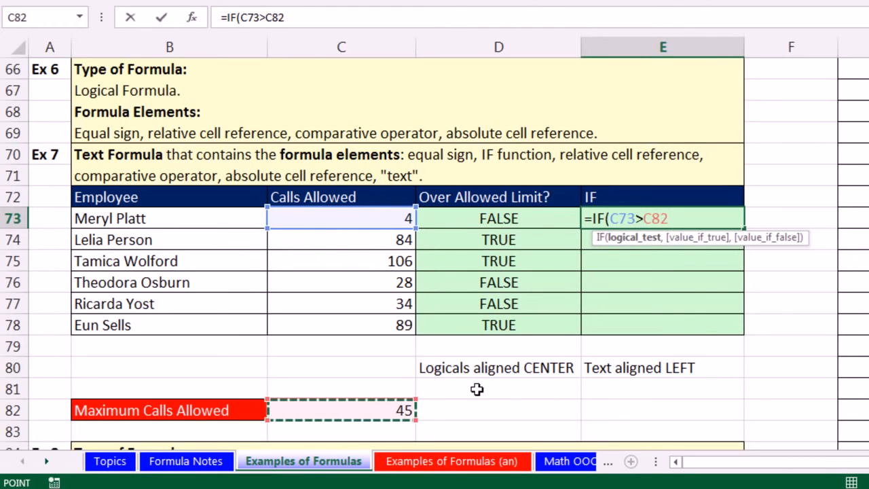
key("F4")
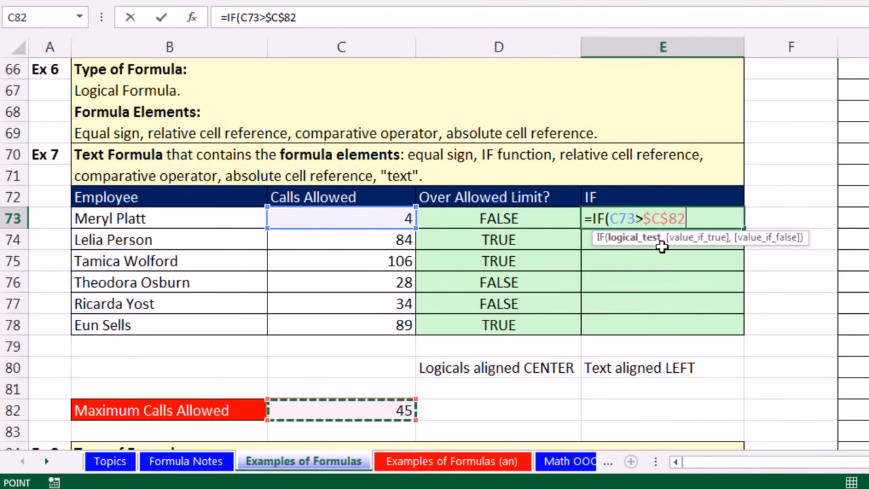
type(",")
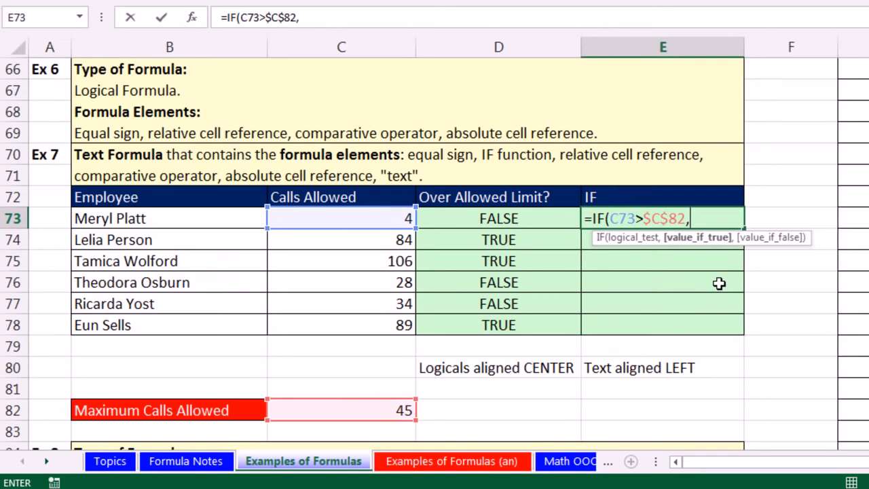
Step: Complete the IF formula in E73 with "Over" if true and "Under" if false, and copy it down through E78
type("\"over")
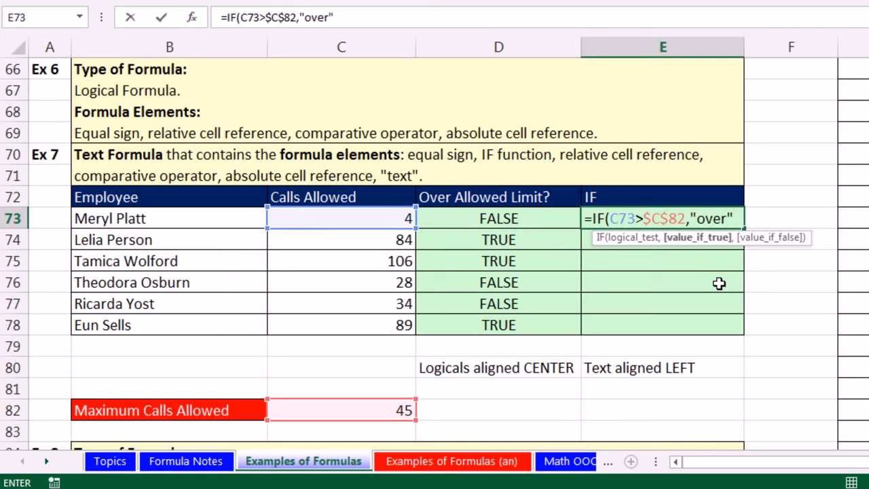
key("BackSpace")
key("BackSpace")
key("BackSpace")
key("BackSpace")
key("BackSpace")
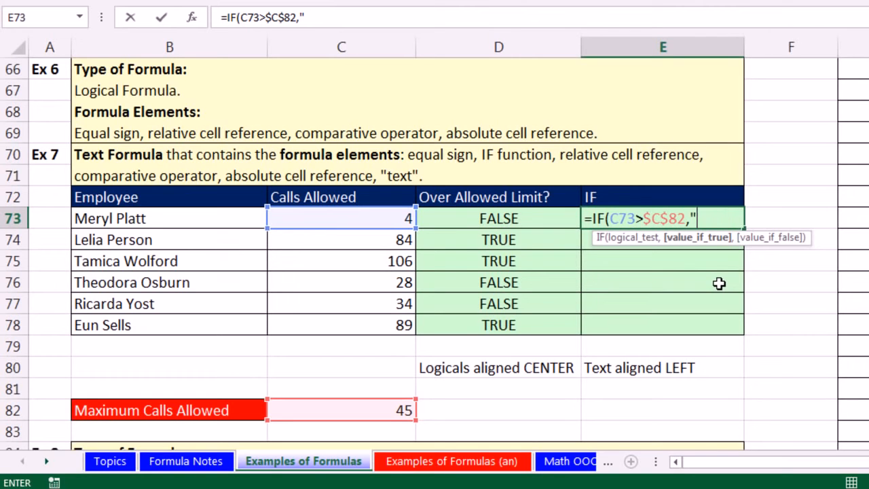
type("o")
key("BackSpace")
type("Over")
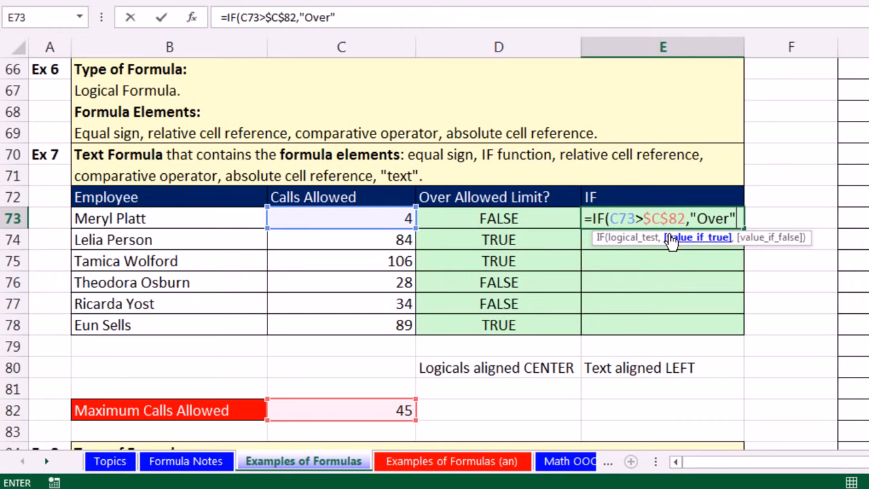
type(",")
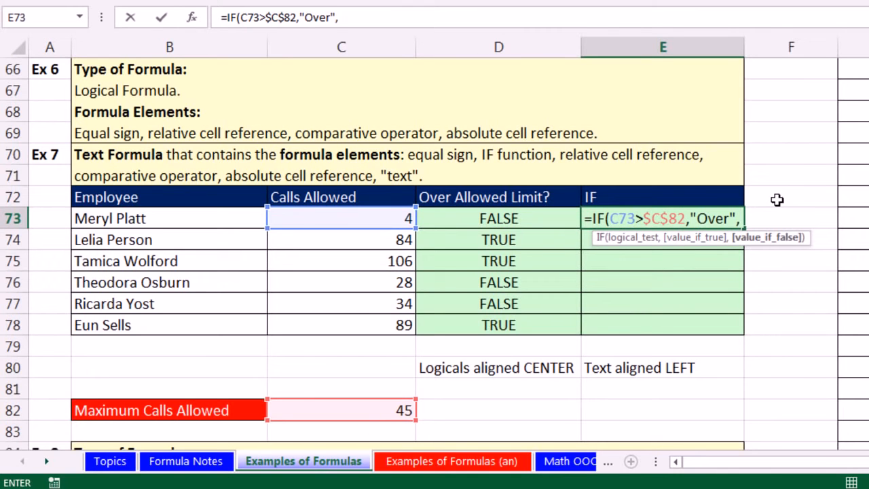
type("\"Under")
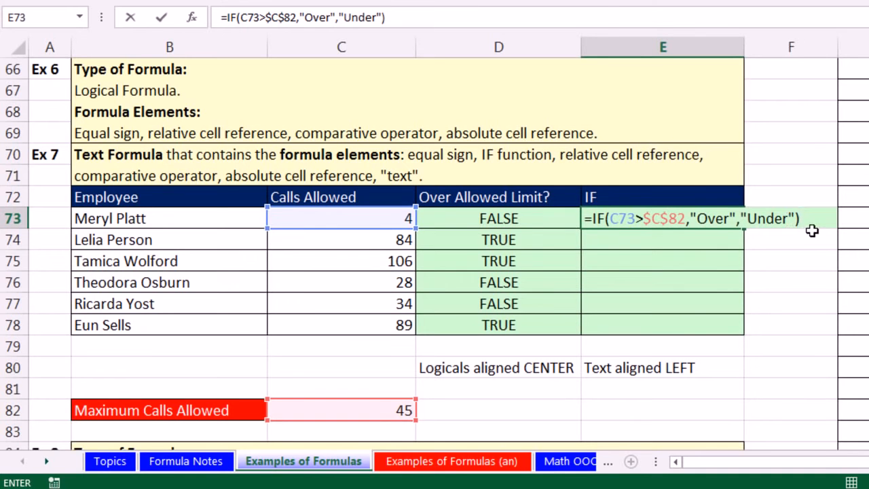
key("ctrl+Return")
double_click(744, 229)
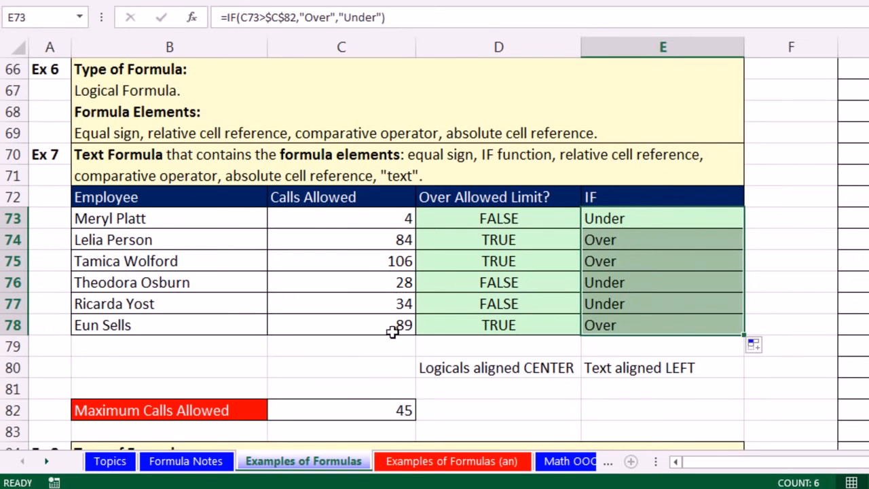
Step: Test the limit comparison with 45 calls in C76, and restore the cell to 28
left_click(384, 283)
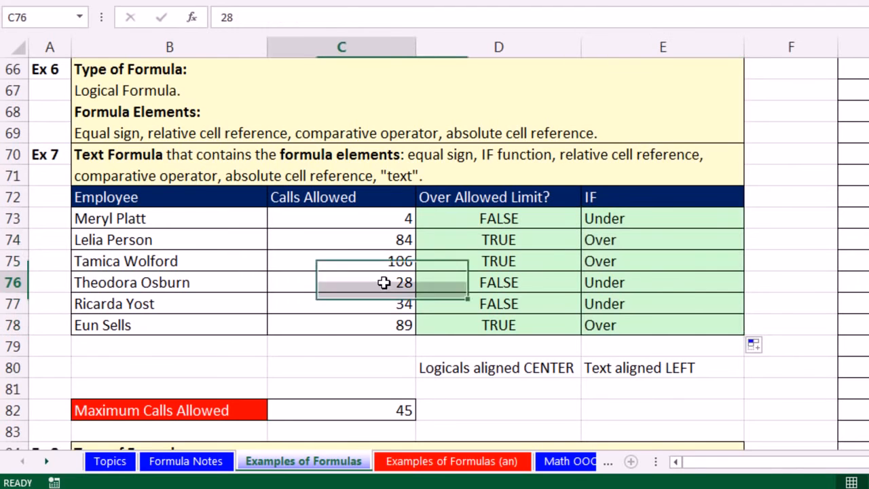
type("45")
key("ctrl+Return")
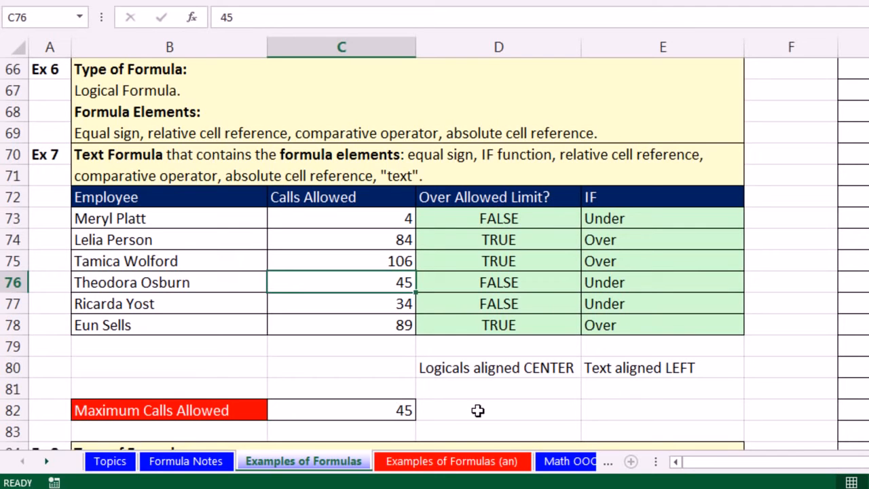
type("28")
key("ctrl+Return")
Step: Enter the note Boolean in D81, below the Logicals aligned CENTER label
left_click(531, 390)
type("Boolean")
key("ctrl+Return")
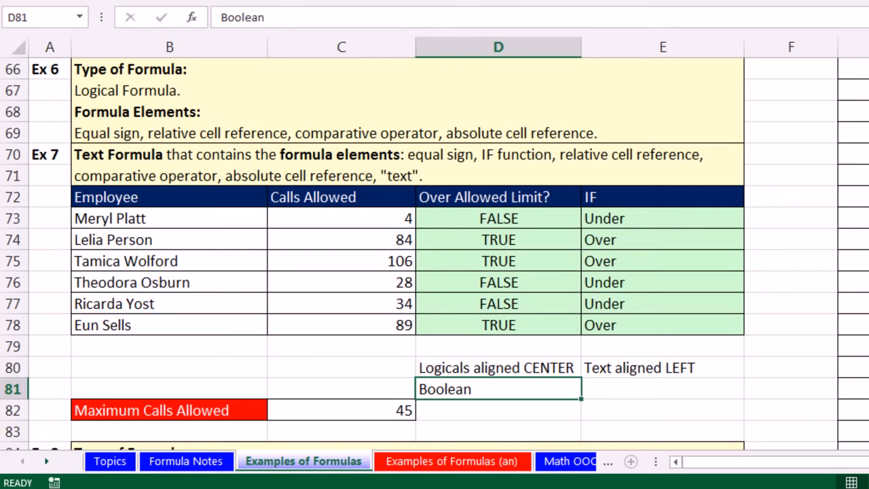
Step: Go to Example 8 and examine the lookup name, the Phone and Email result cells, and the lookup table's Name column
scroll(435, 254, "down", 3)
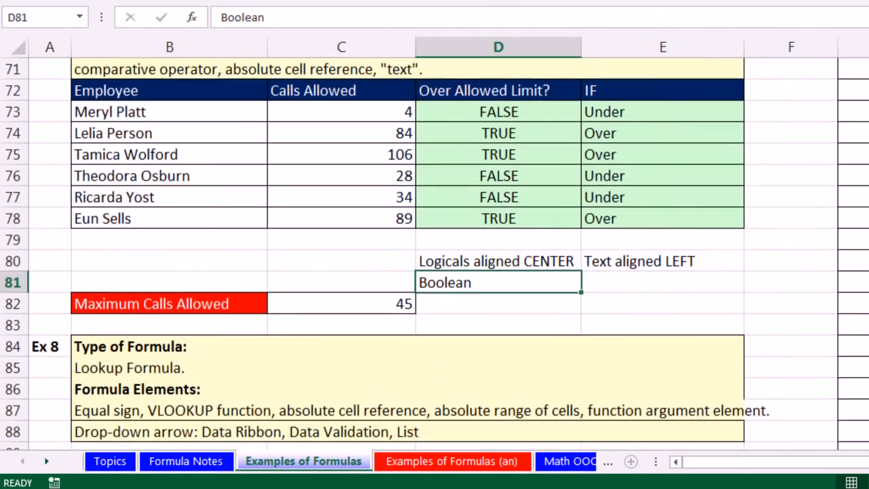
scroll(435, 254, "down", 3)
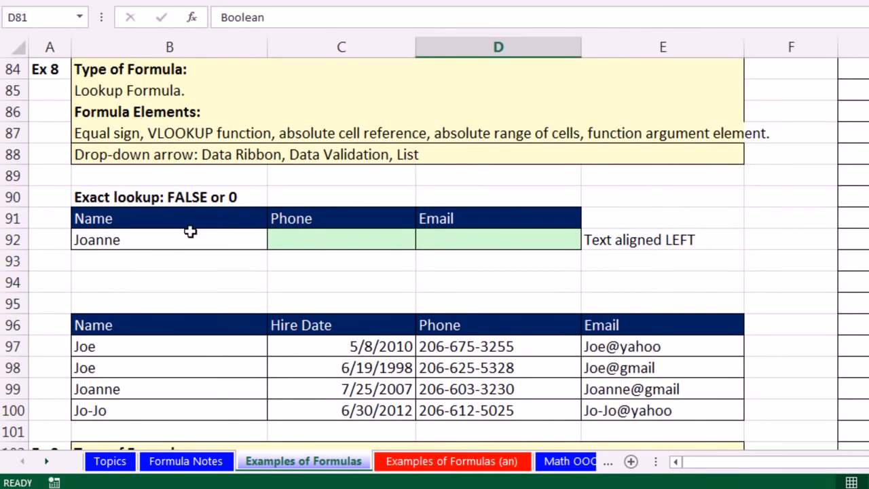
left_click(304, 240)
left_click(462, 239)
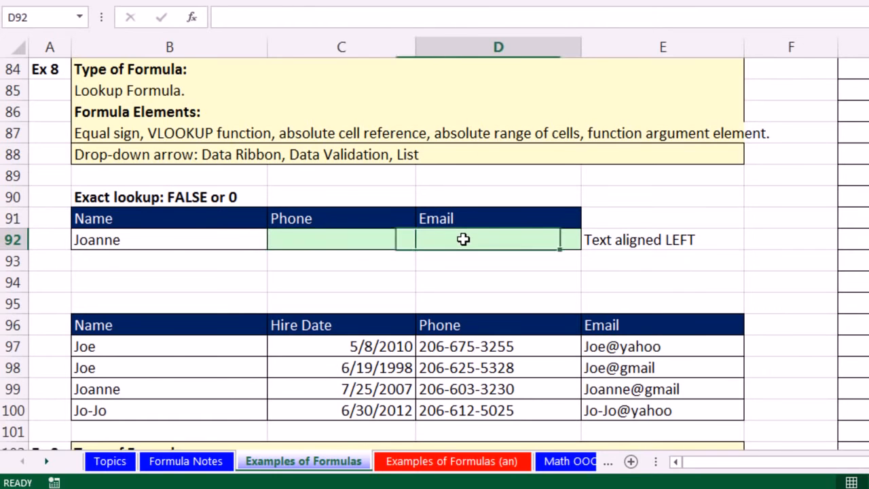
left_click(152, 239)
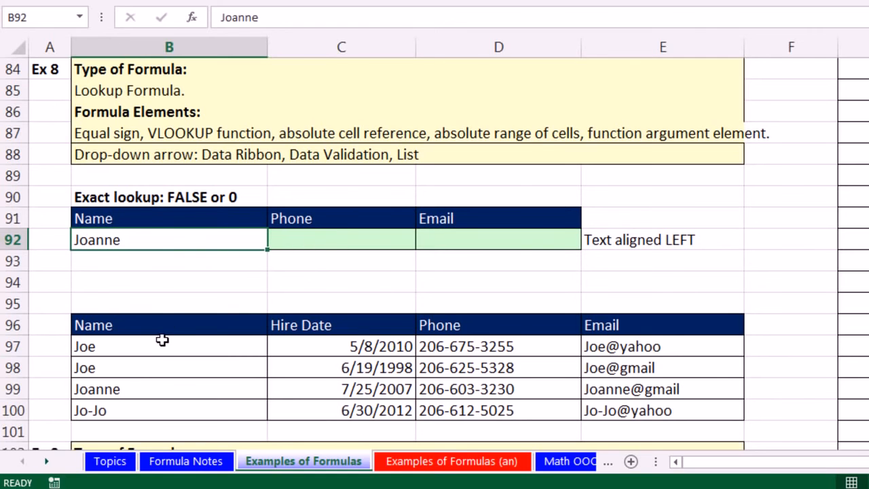
left_click(392, 245)
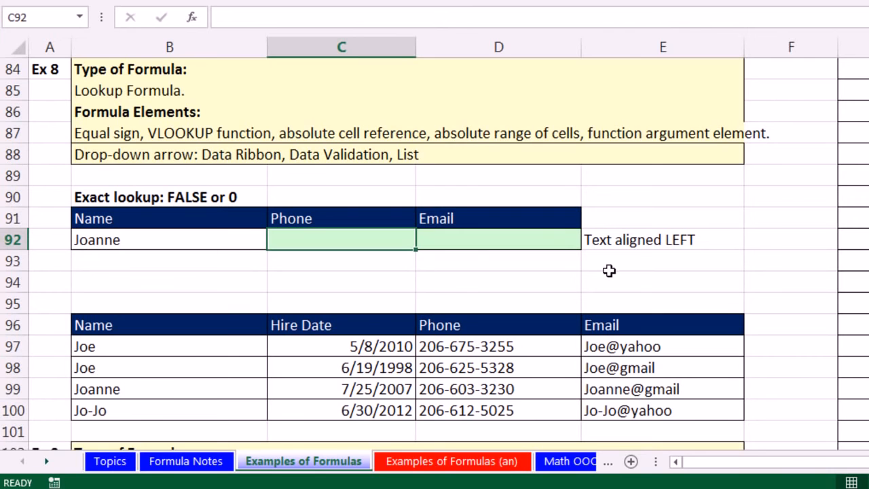
left_click(546, 240)
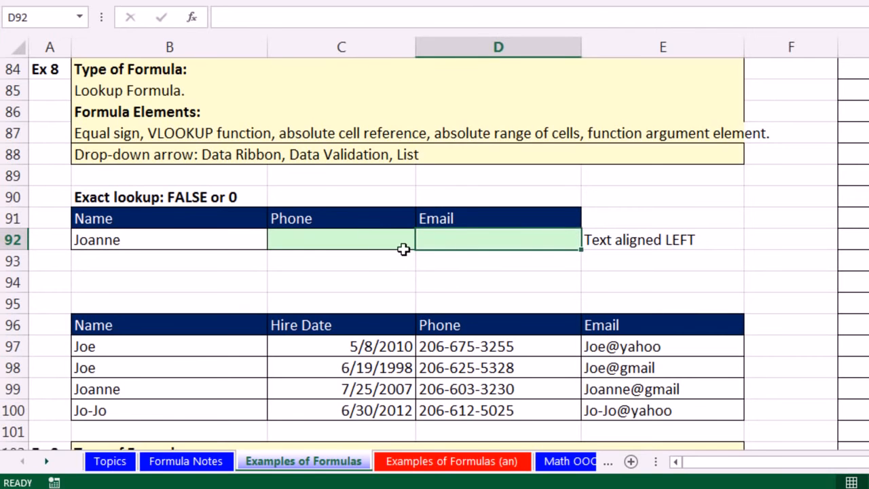
left_click(245, 347)
left_click_drag(245, 347, 242, 408)
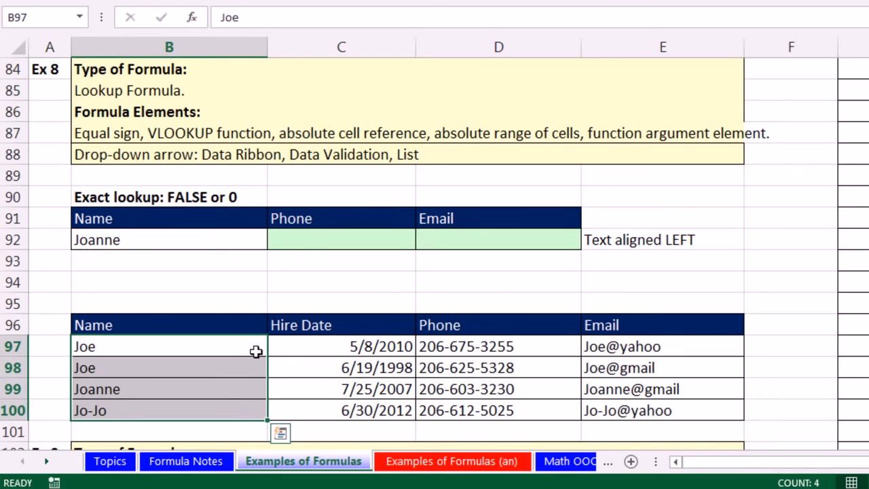
Step: Start a VLOOKUP formula in the Phone cell C92 with the absolute lookup value $B$92
left_click(309, 243)
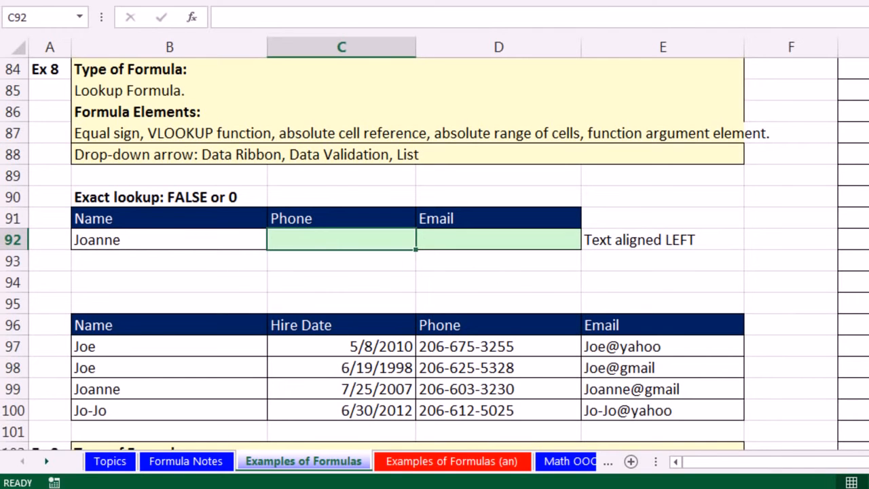
type("=vl")
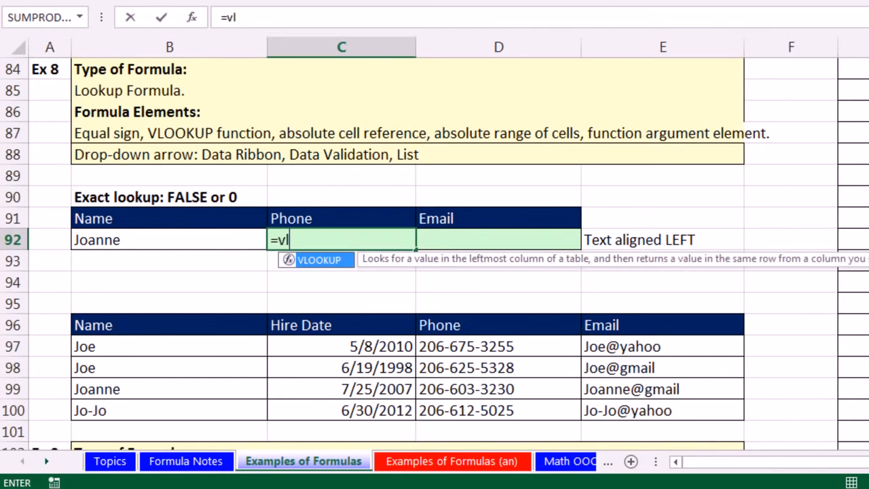
key("Tab")
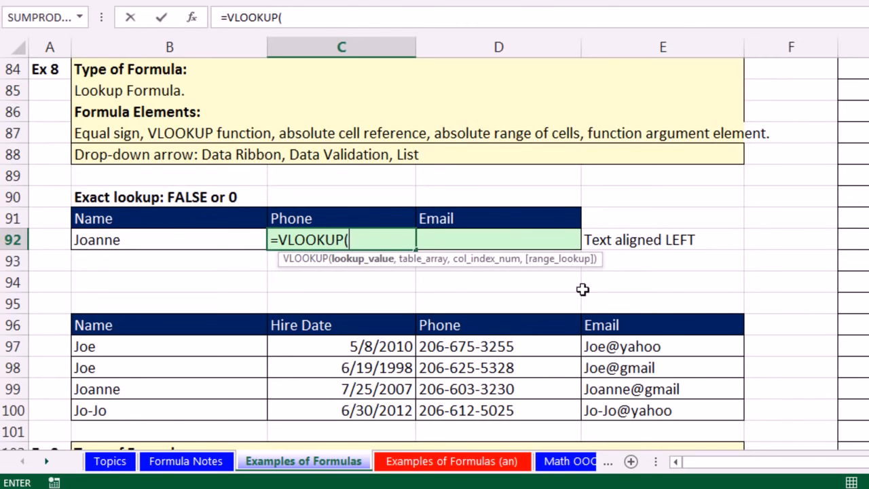
left_click(122, 241)
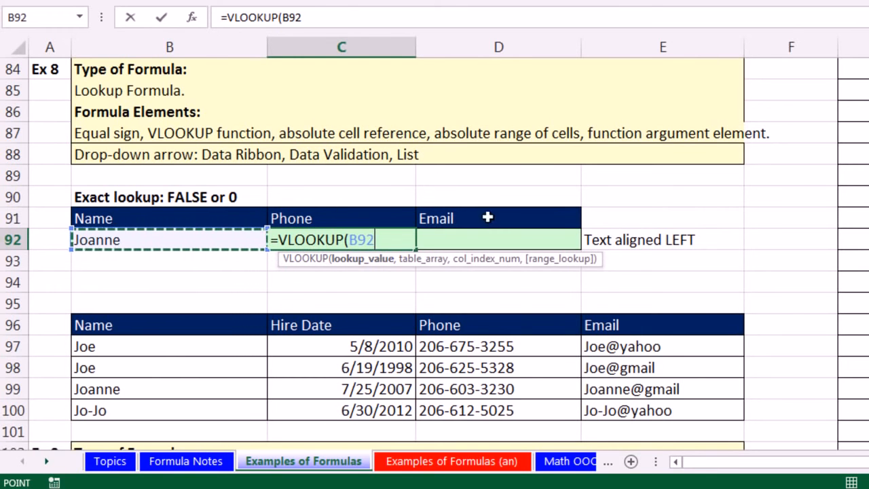
key("F4")
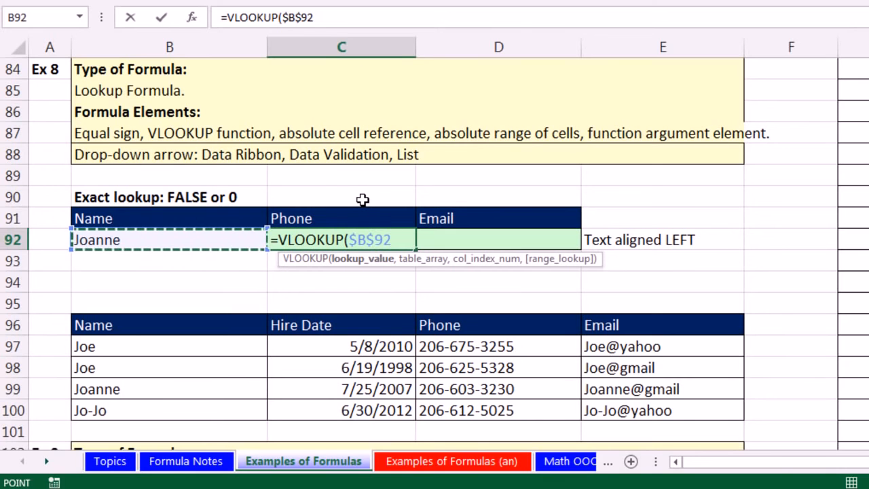
type(",")
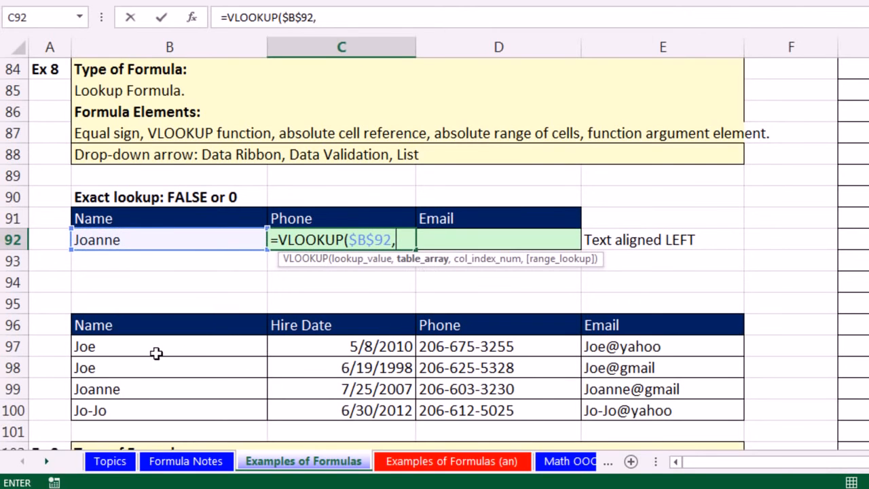
Step: Add the absolute table range $B$97:$E$100 and column index 3 to the VLOOKUP formula in C92
left_click_drag(110, 347, 681, 411)
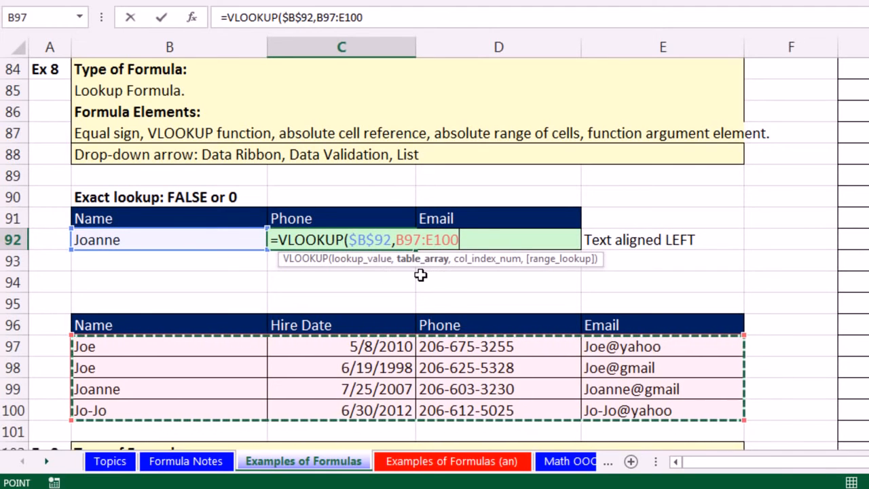
key("F4")
type(",")
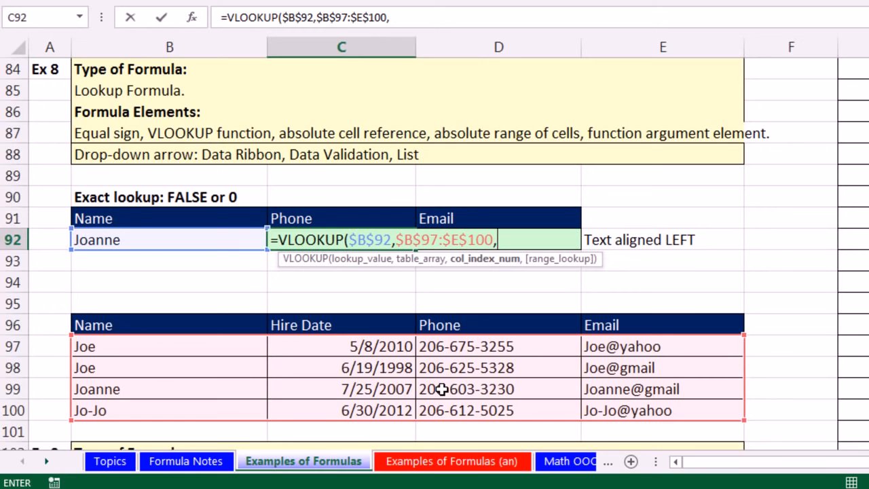
type("3,")
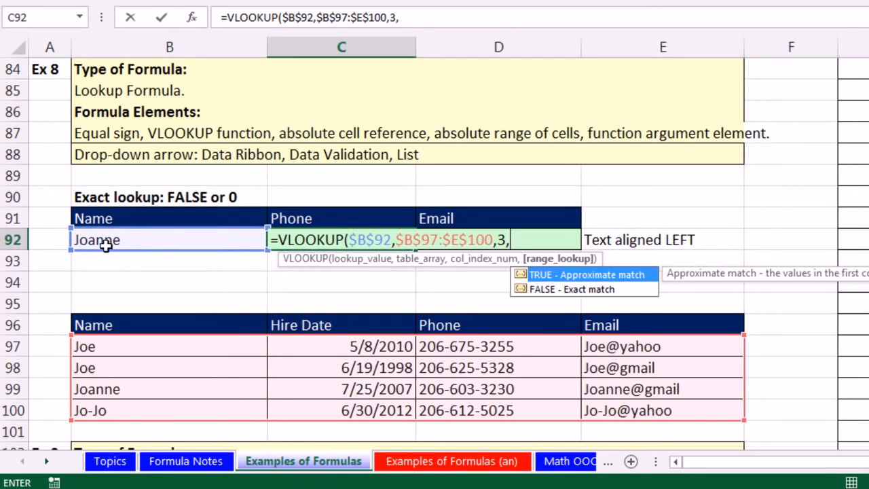
Step: Set the range lookup argument to 0 for an exact match, check the last two arguments, and enter the Phone formula in C92
double_click(552, 289)
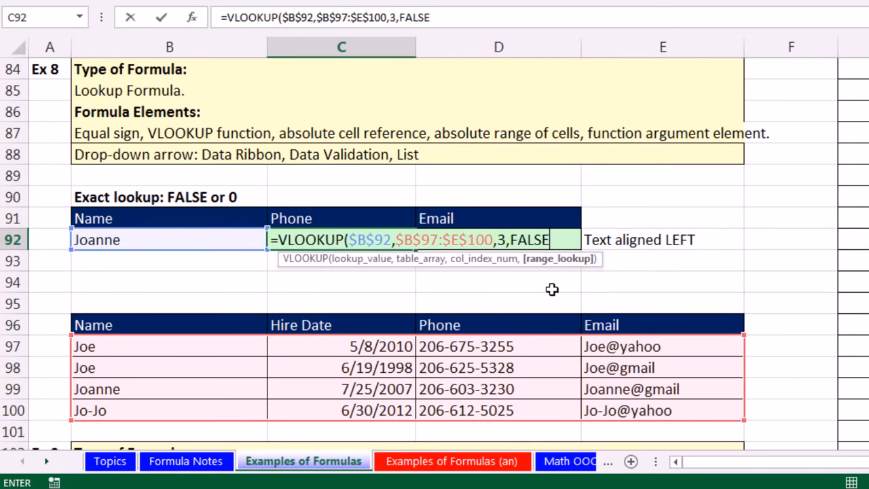
key("BackSpace")
key("BackSpace")
key("BackSpace")
key("BackSpace")
key("BackSpace")
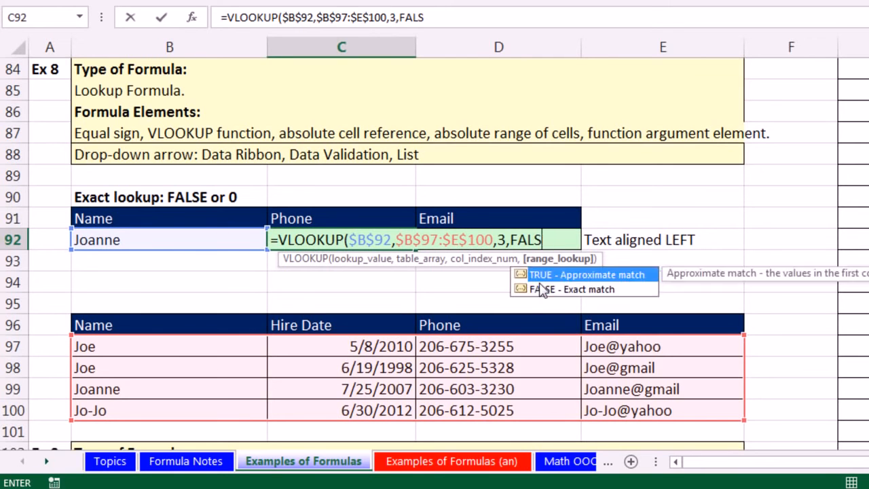
type("0")
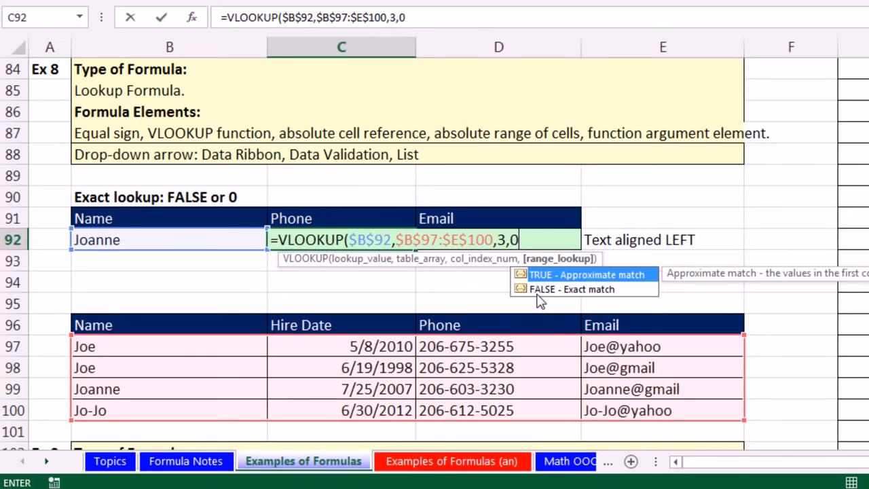
type(")")
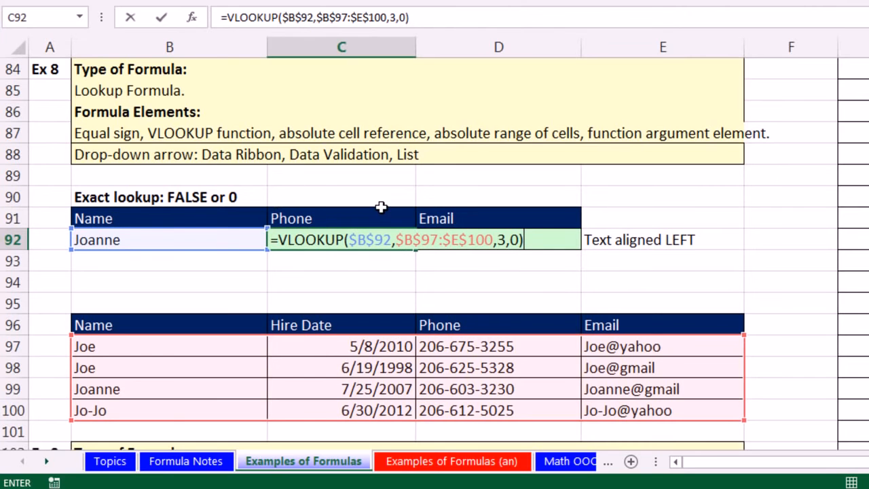
left_click(500, 241)
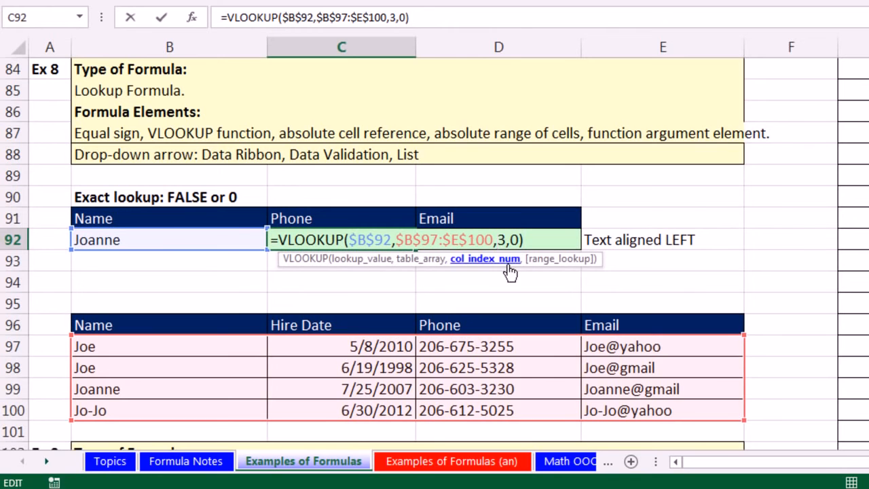
left_click(520, 240)
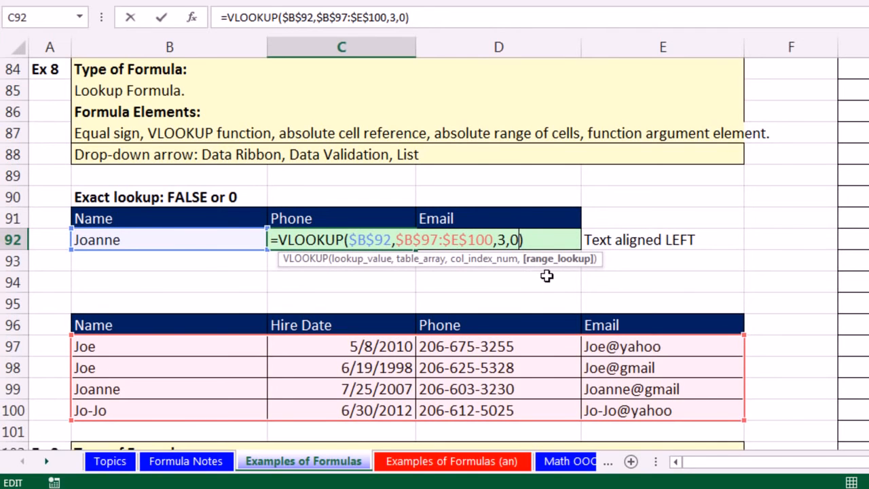
key("ctrl+Return")
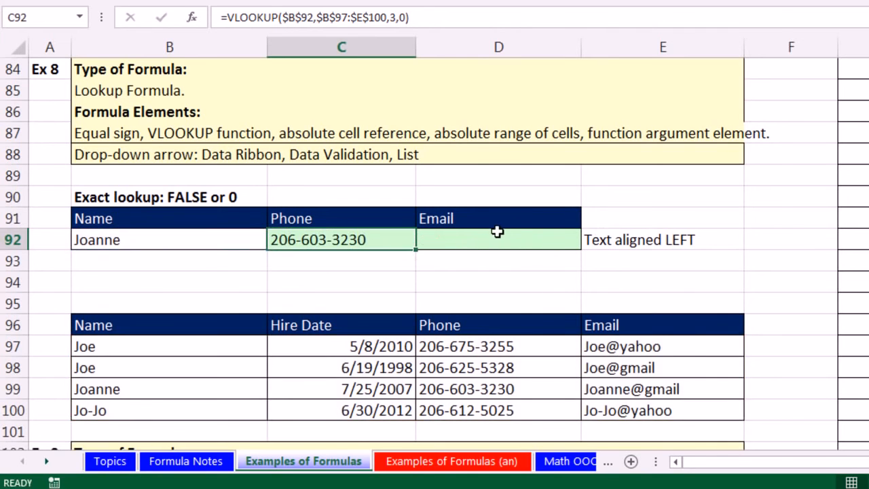
Step: Copy the Phone VLOOKUP across to the Email cell D92 and set its column index to 4
left_click_drag(415, 250, 565, 254)
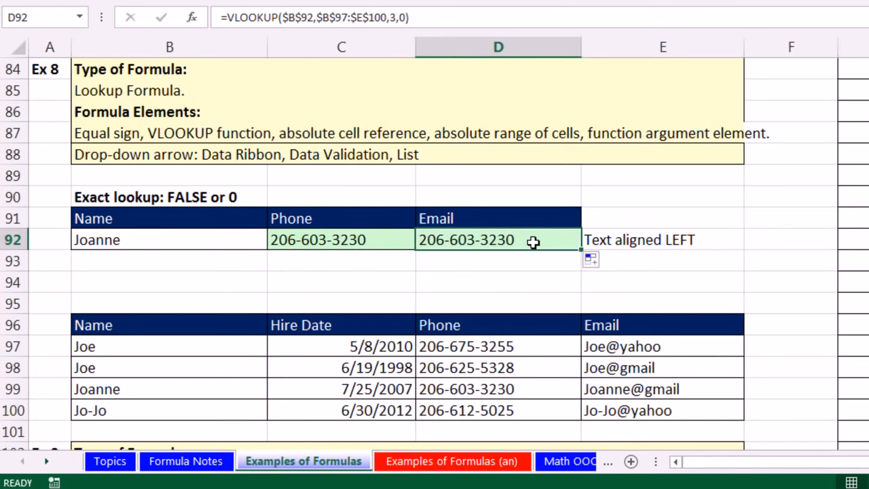
double_click(533, 243)
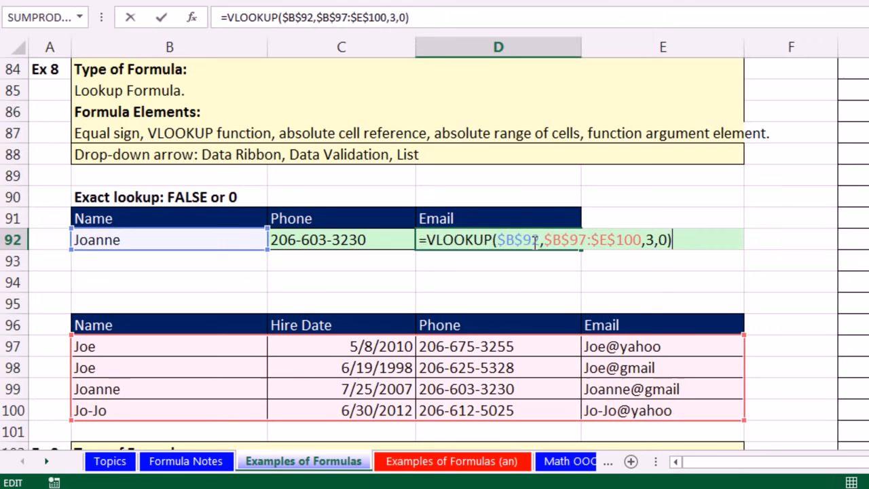
double_click(650, 241)
type("4")
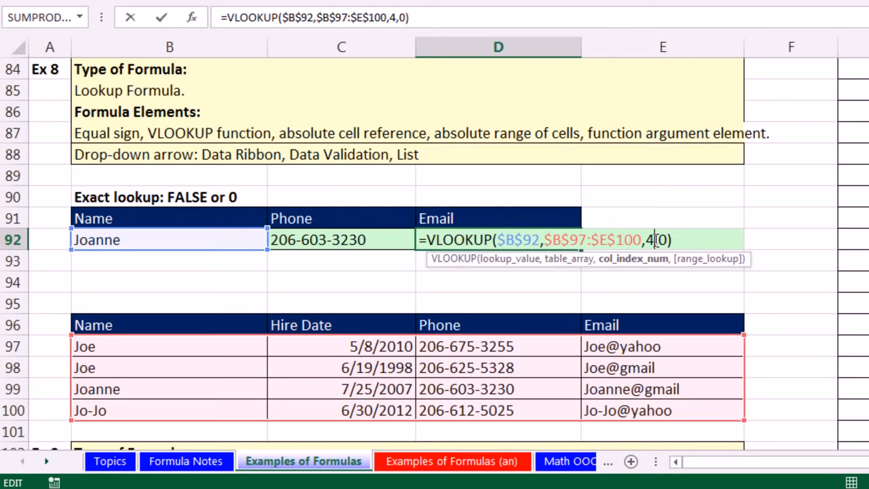
key("Return")
double_click(570, 239)
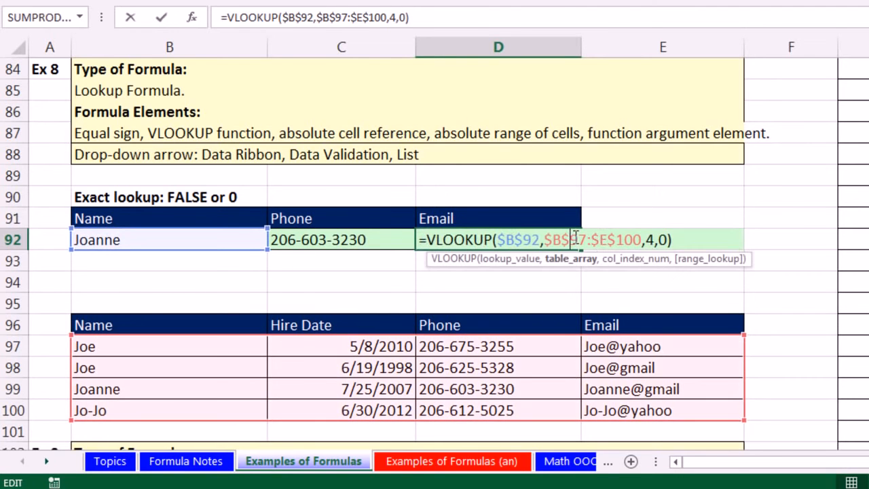
double_click(650, 239)
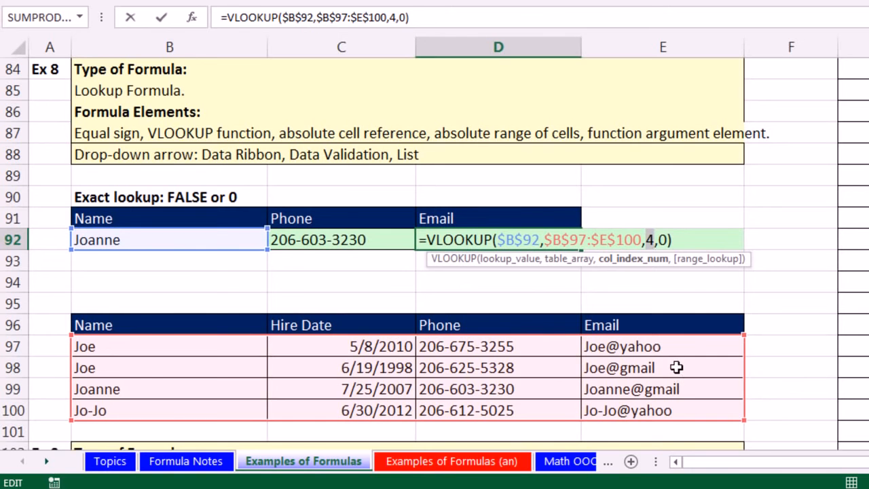
key("ctrl+Return")
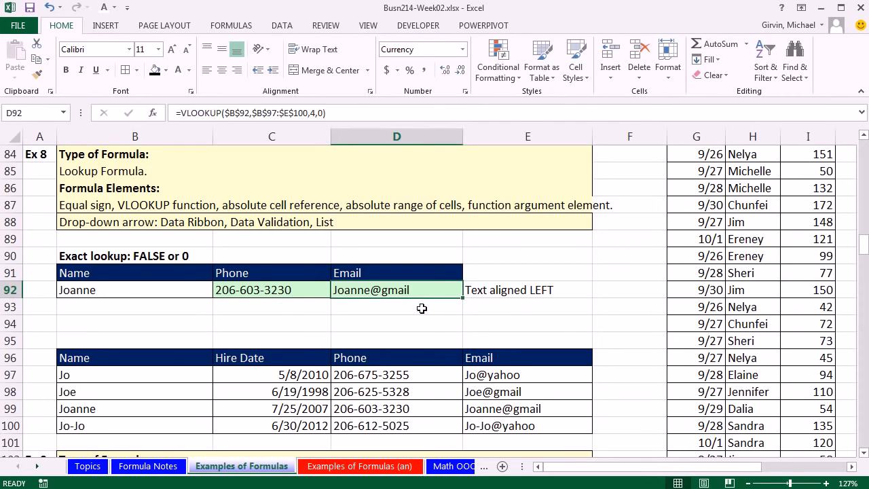
Step: Test the lookup in B92 with another listed name and with the unlisted entry Hoo, and undo that last entry
left_click(174, 293)
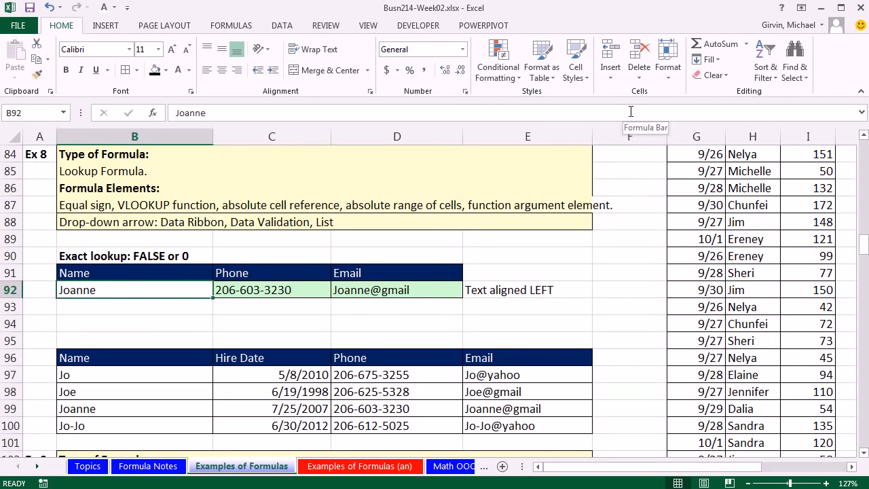
type("Jo")
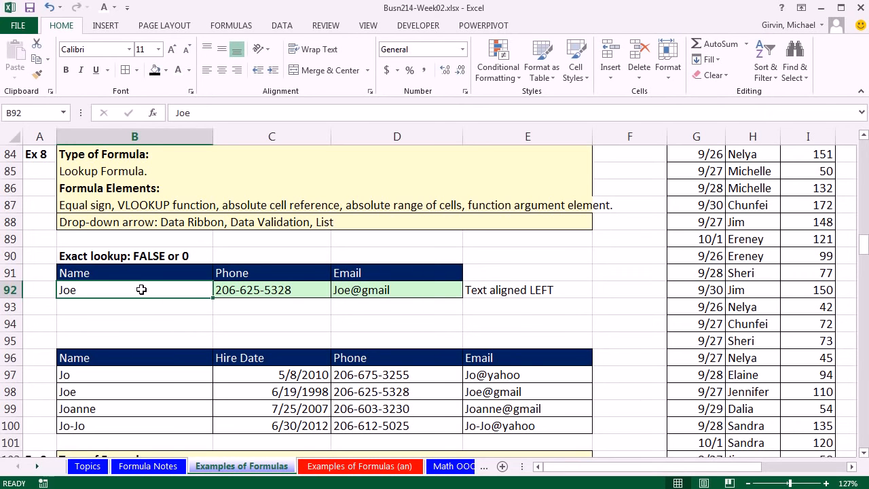
type("Hoo")
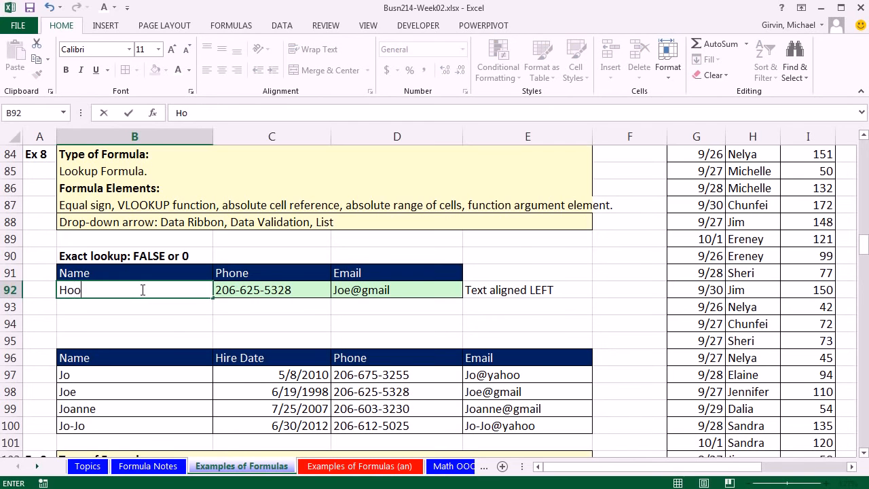
key("ctrl+Return")
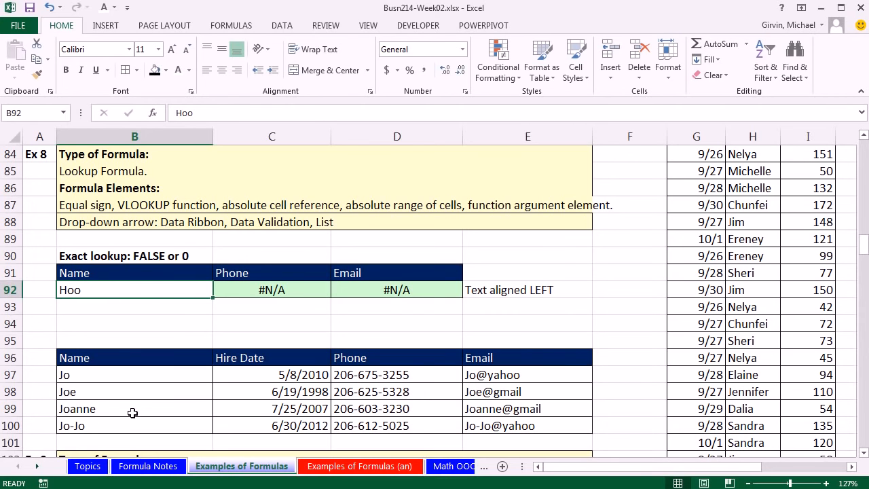
key("ctrl+z")
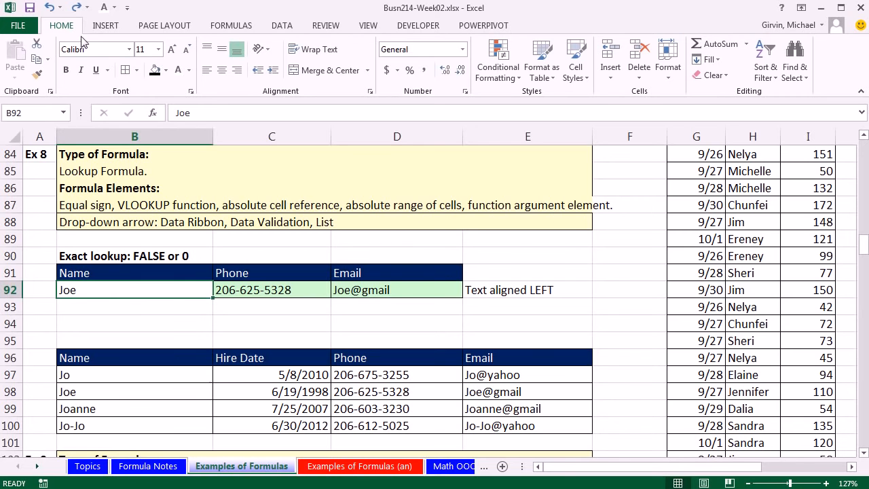
Step: Add a List data validation to the lookup name cell B92 with the source =$B$97:$B$100
left_click(283, 29)
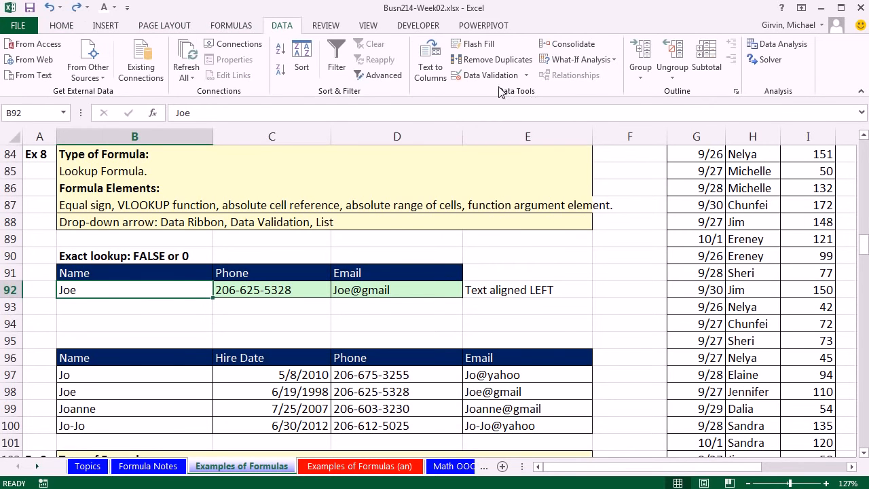
left_click(529, 75)
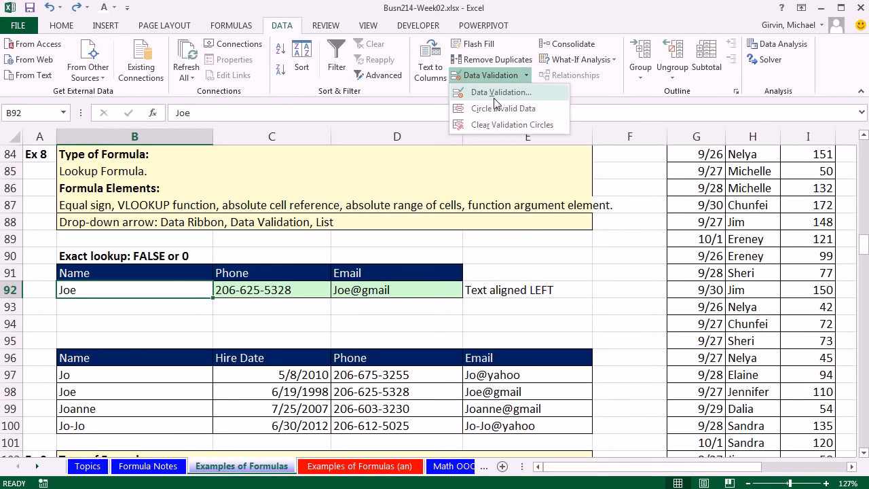
left_click(495, 98)
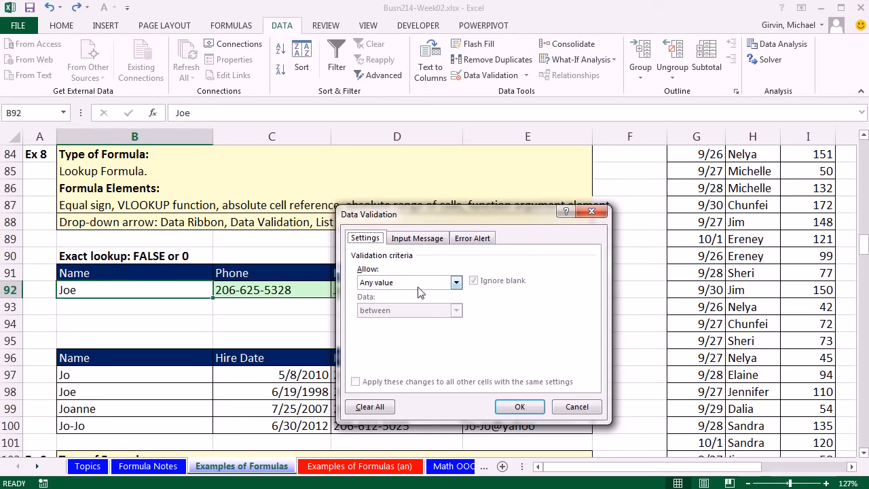
left_click(456, 284)
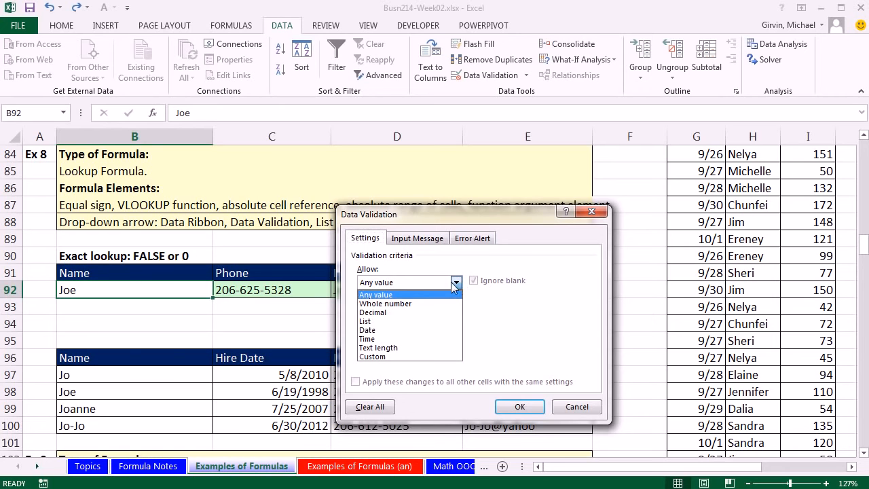
left_click(372, 322)
left_click(365, 336)
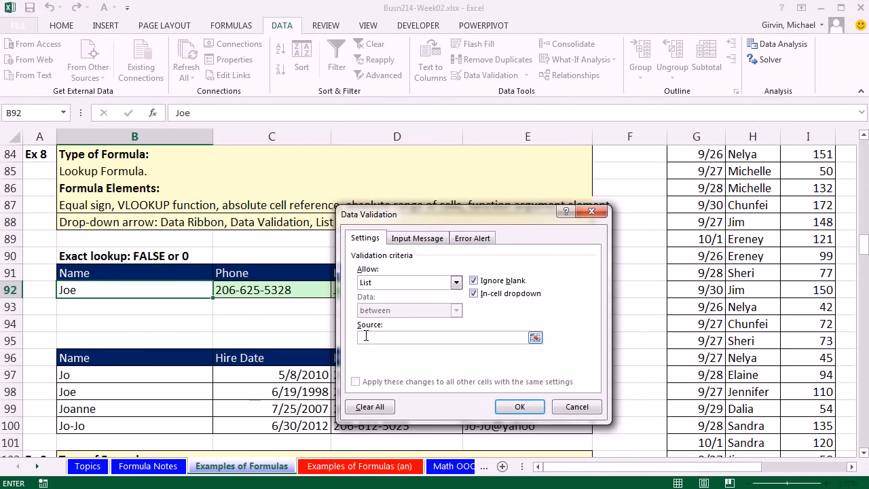
left_click_drag(179, 375, 183, 424)
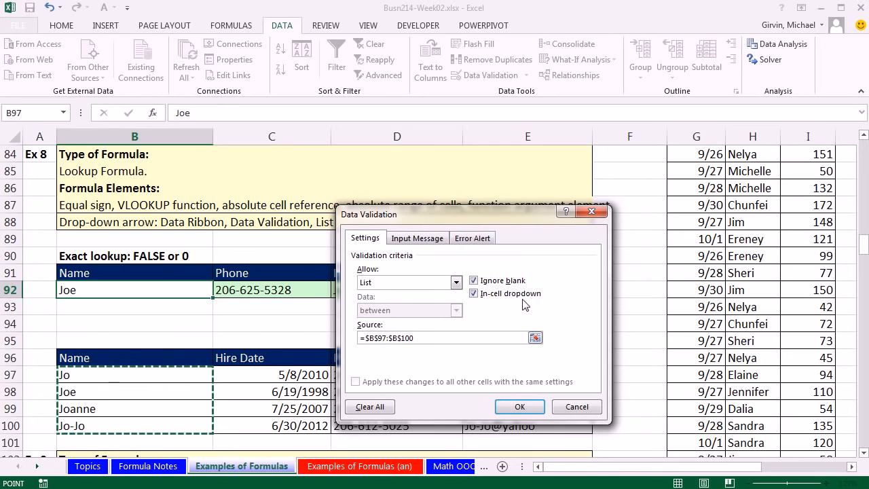
left_click(511, 406)
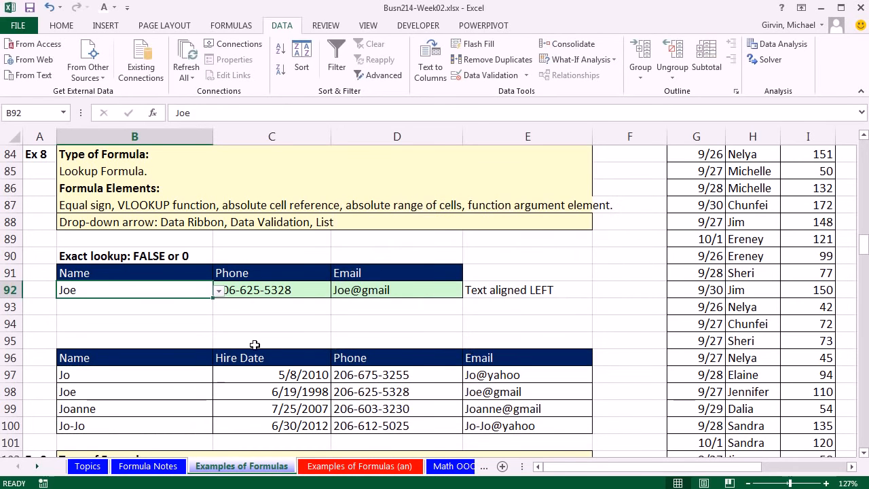
Step: Choose the third and then the fourth listed name from the drop-down in B92 to test both lookups
left_click(219, 290)
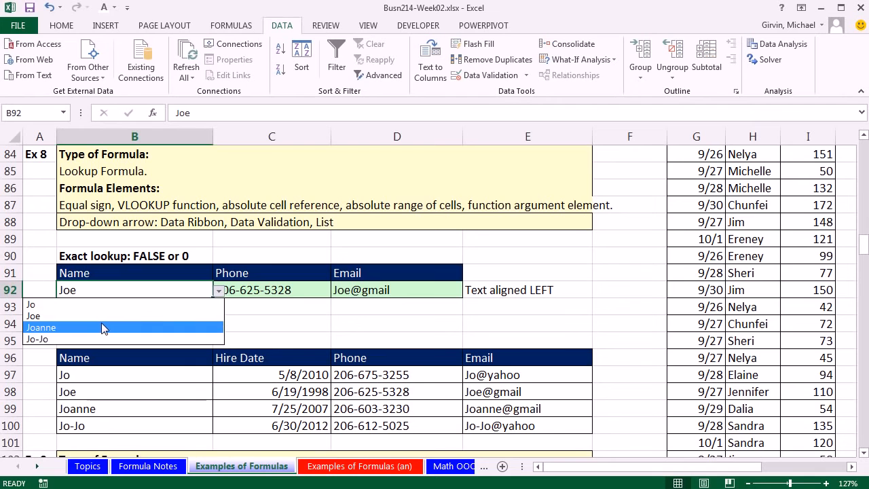
left_click(101, 328)
left_click(220, 290)
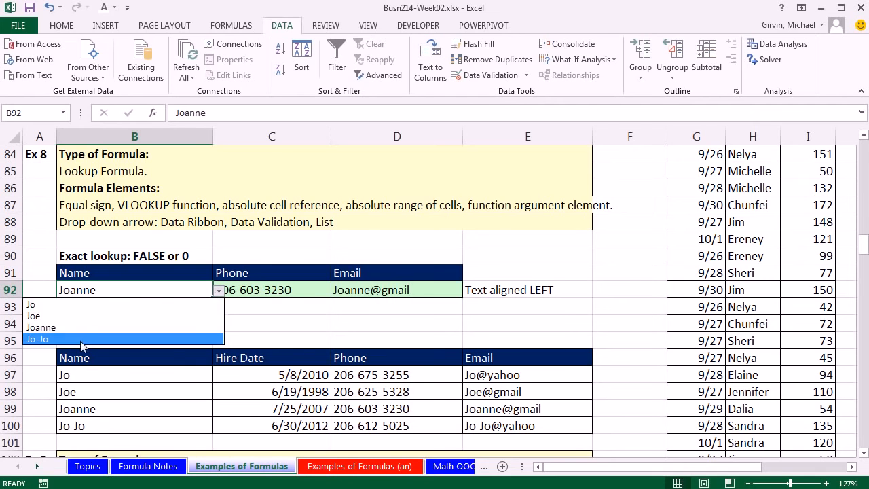
left_click(80, 339)
left_click(160, 320)
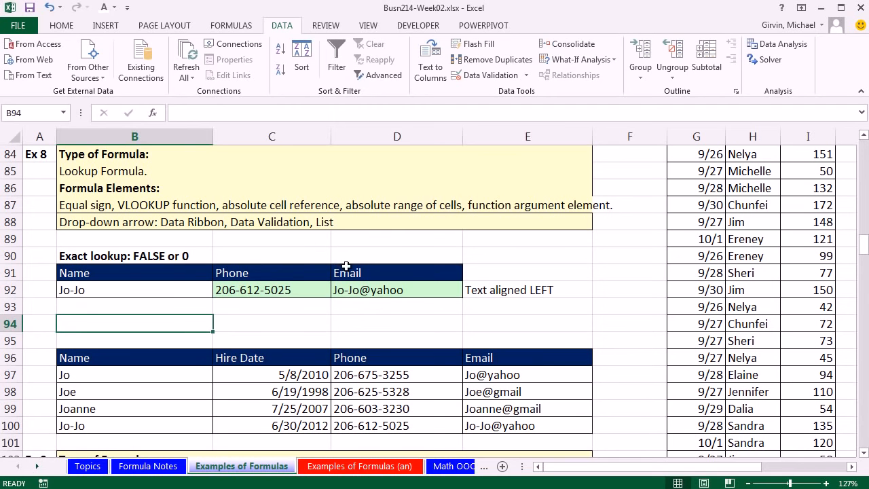
Step: Enter the net income formula =C106-C107-C108-C109 in D110, beside the Ex 9 Net Income cell
left_click(865, 453)
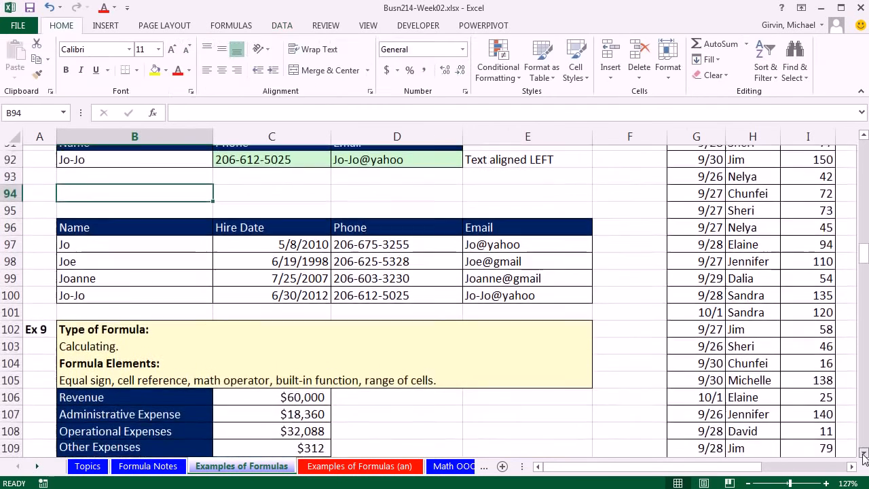
left_click(864, 455)
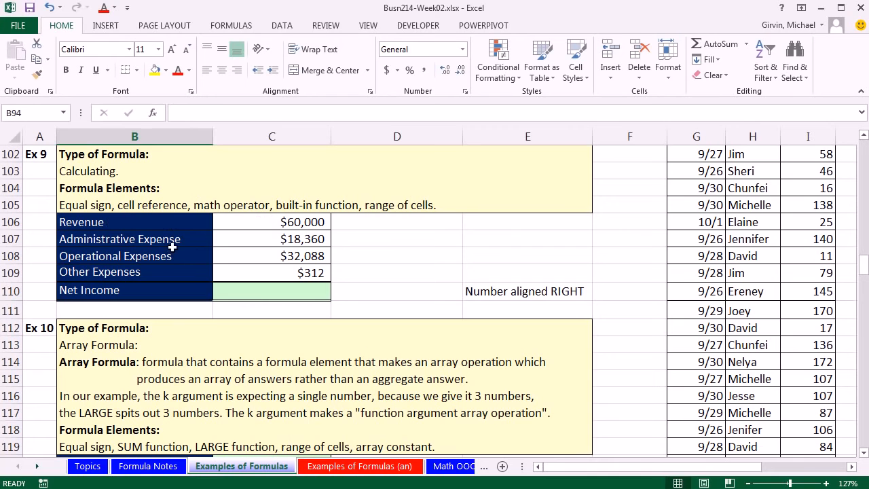
left_click(258, 296)
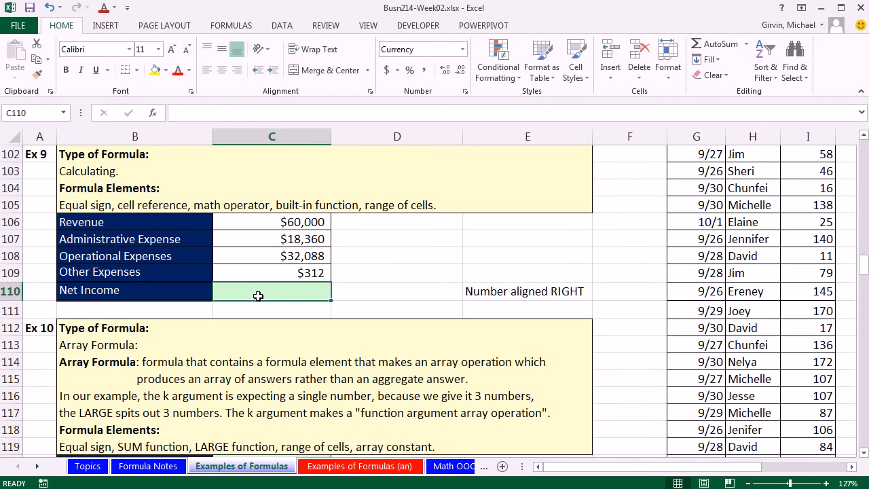
left_click(359, 292)
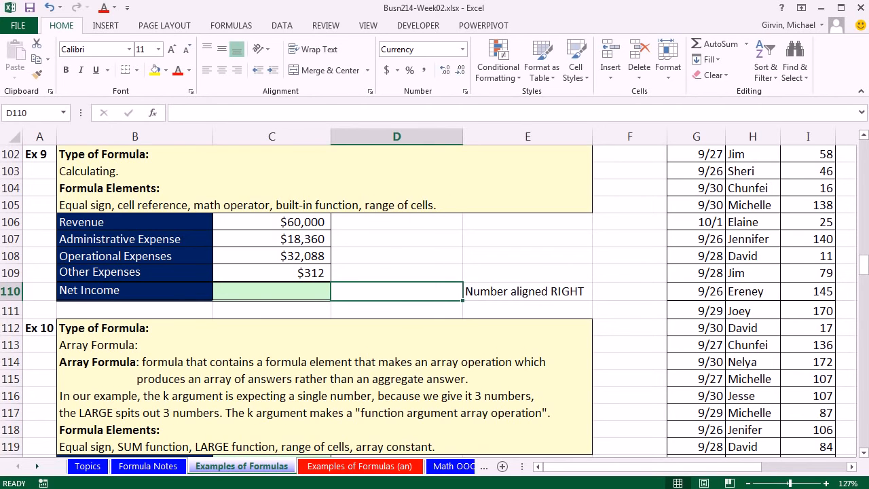
type("=")
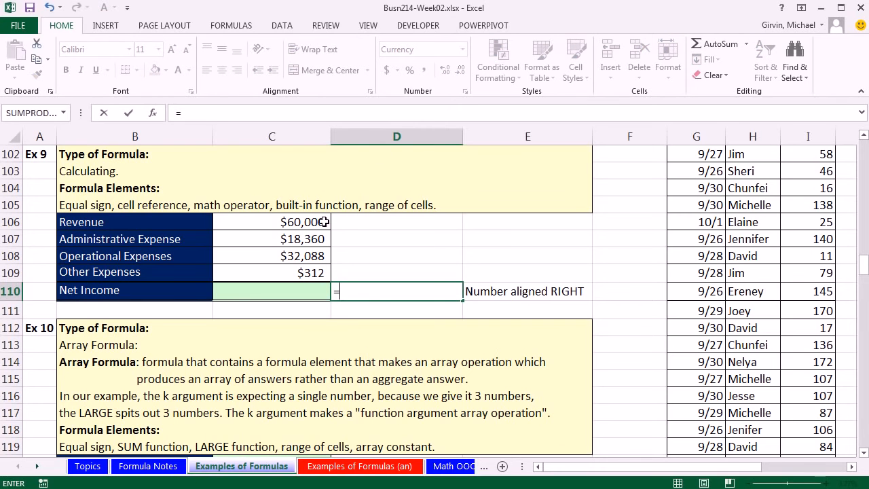
left_click(325, 222)
type("-")
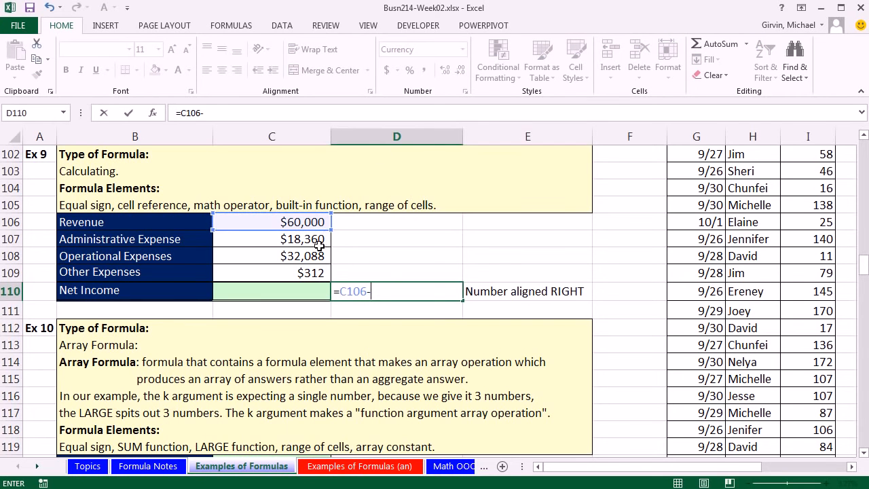
left_click(313, 242)
type("-")
left_click(314, 256)
type("-")
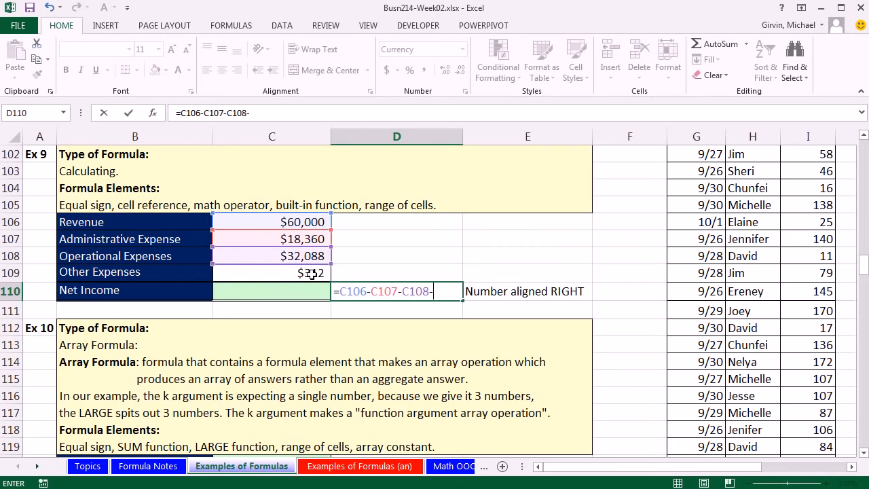
left_click(309, 274)
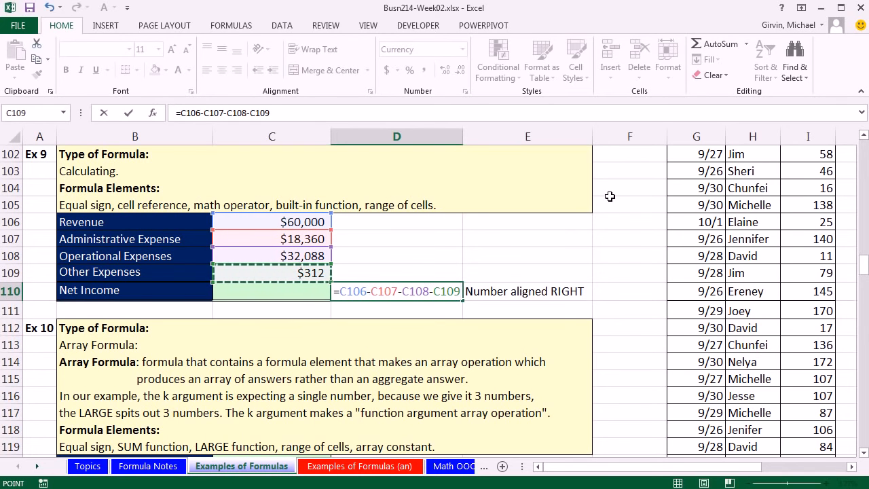
key("ctrl+Return")
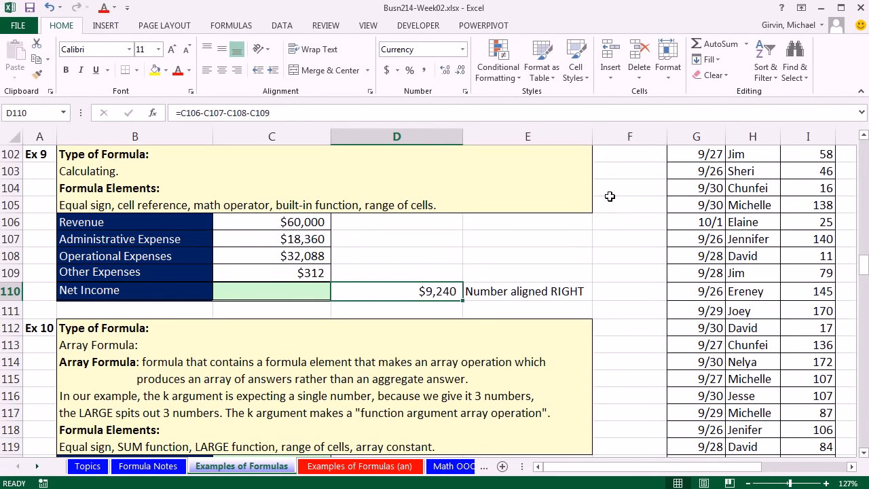
Step: Enter the net income formula =C106-SUM(C107:C109) in C110
left_click(289, 292)
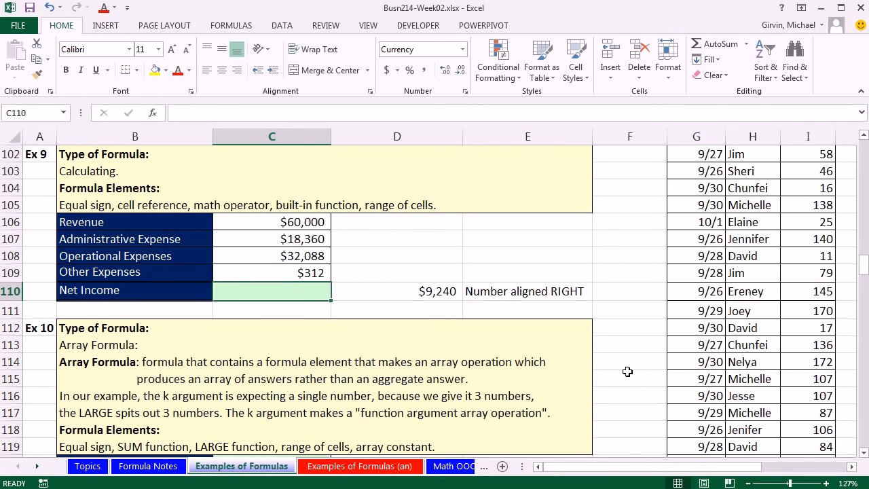
type("=")
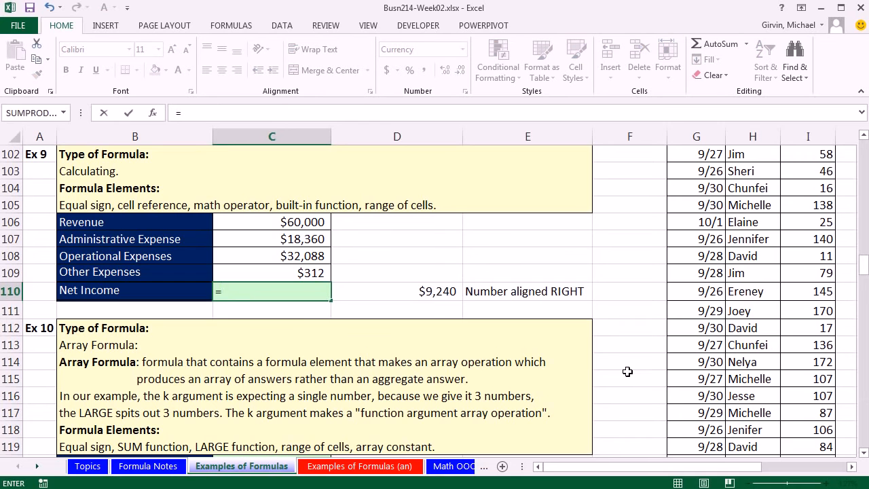
key("Up")
key("Up")
key("Up")
key("Up")
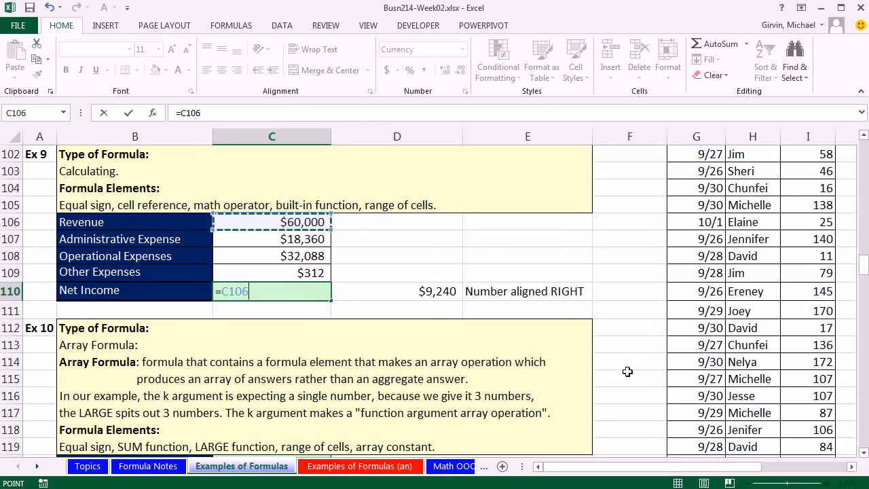
type("-")
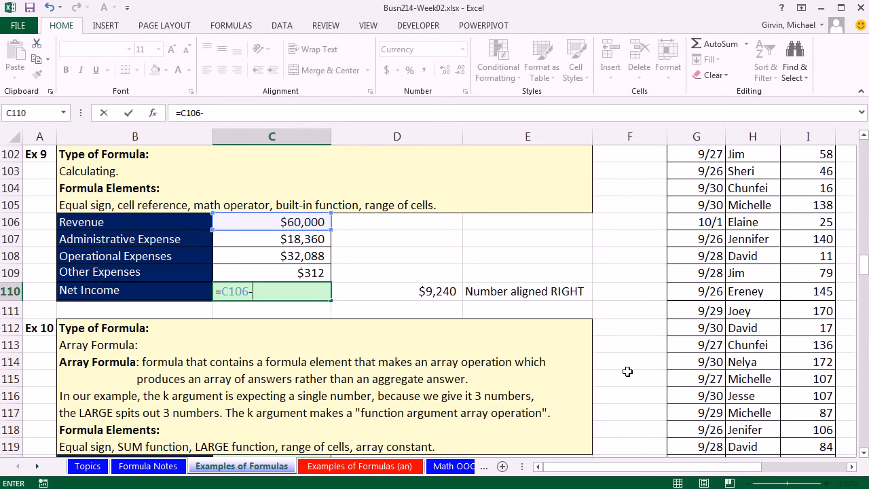
type("sum")
key("Tab")
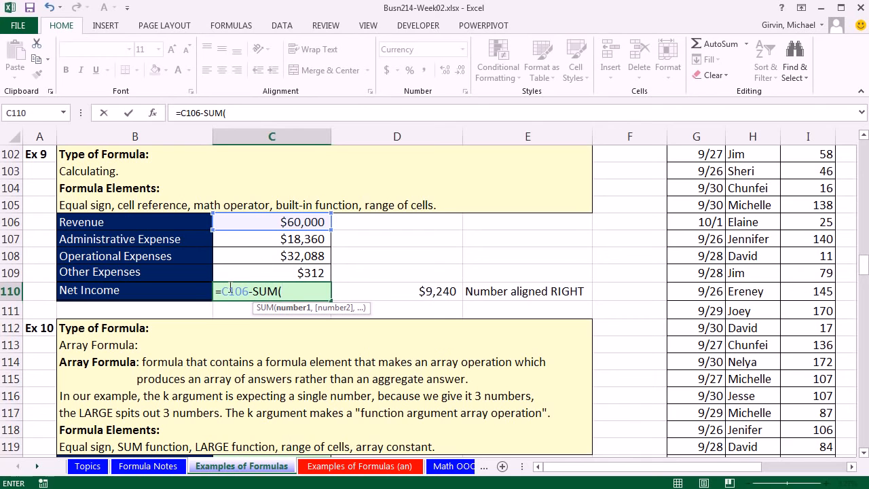
left_click_drag(300, 235, 301, 272)
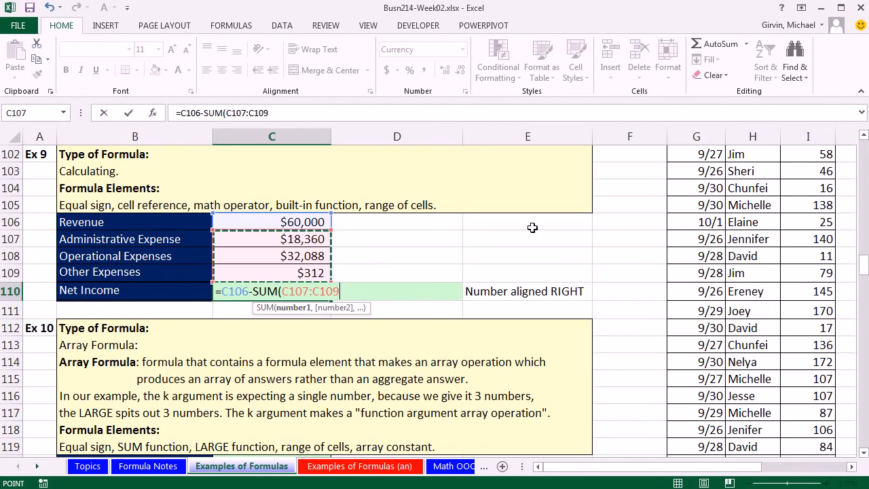
type(")")
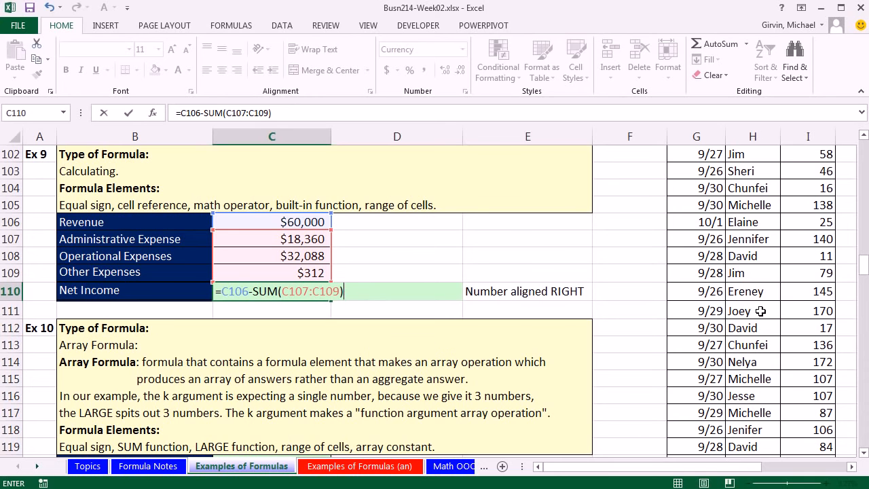
key("ctrl+Return")
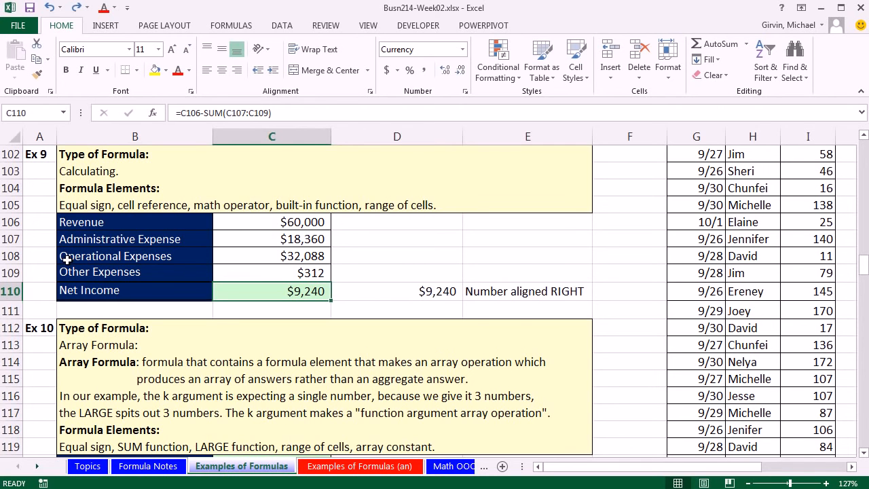
Step: Insert a sheet row above Operational Expenses and fill it with the label Wage Expense and the amount 7000
right_click(8, 256)
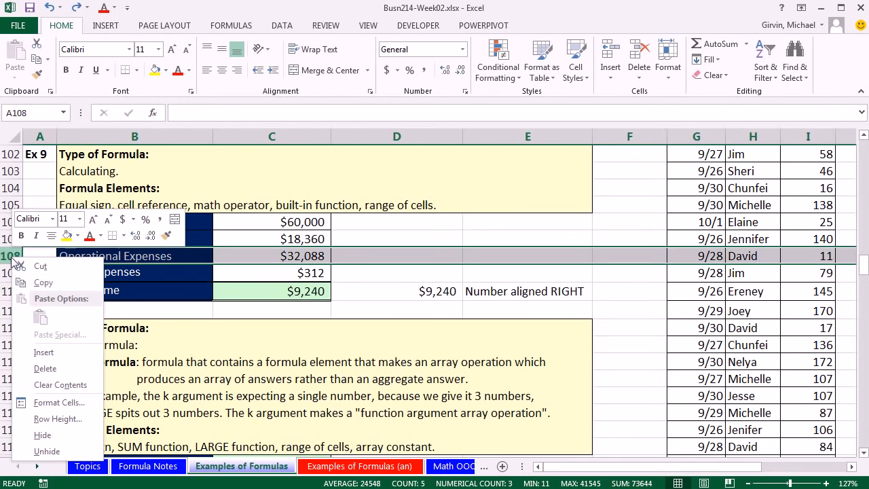
left_click(44, 350)
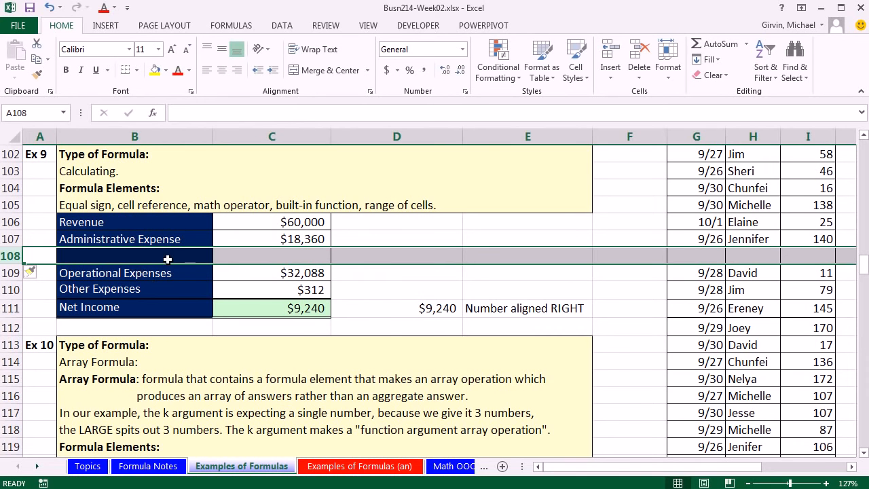
left_click(169, 259)
type("Wage Expens")
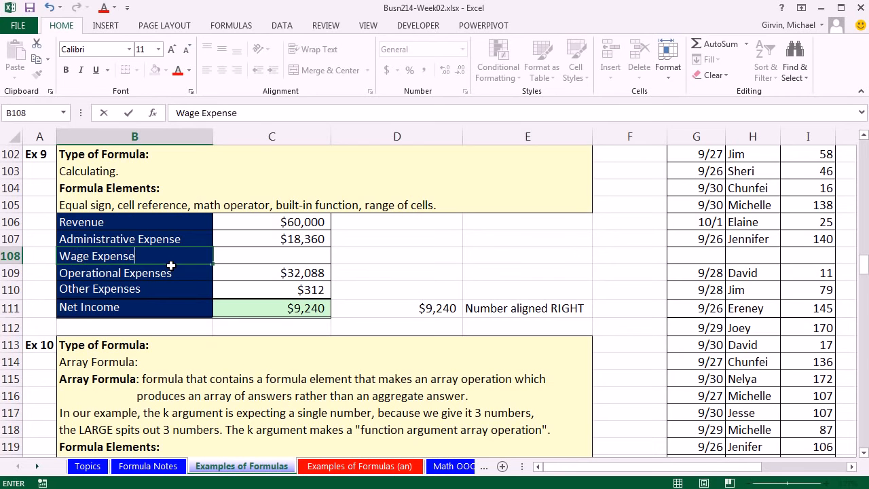
type("e")
key("Tab")
type("7000")
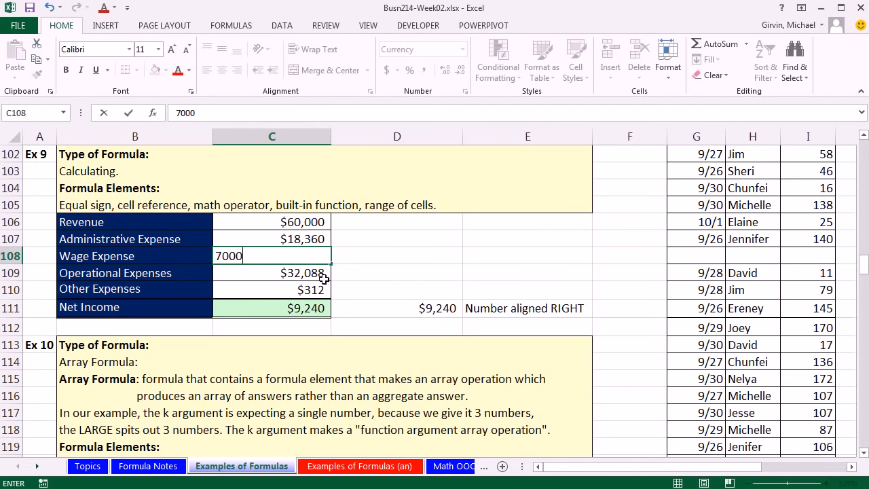
key("ctrl+Return")
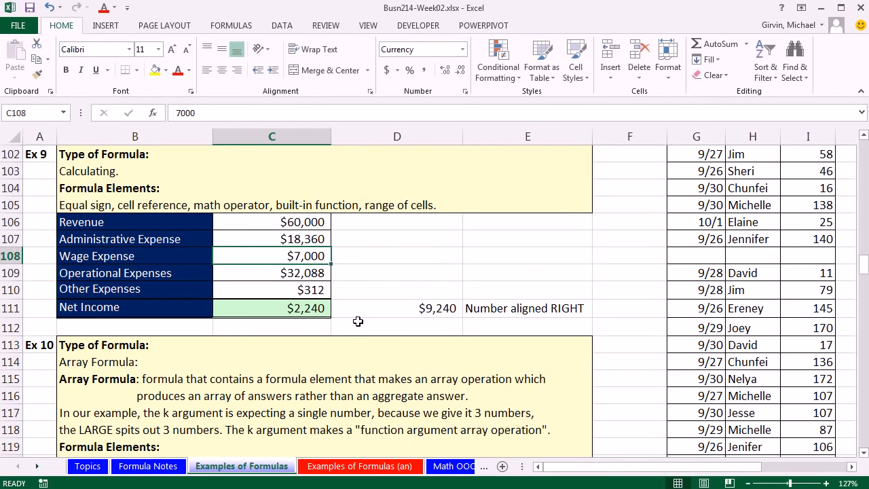
Step: Compare the cell references of the two net income formulas in C111 and D111 against the inserted expense row
left_click(314, 310)
key("F2")
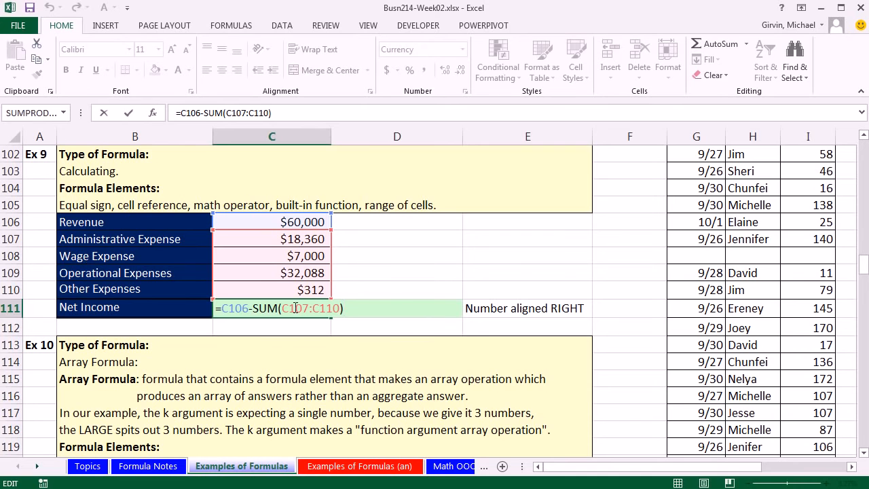
key("ctrl+Return")
left_click(379, 307)
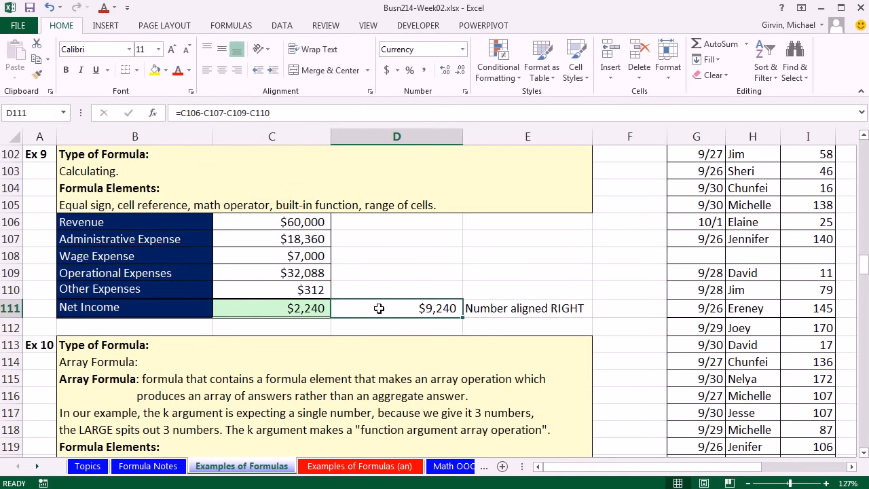
key("F2")
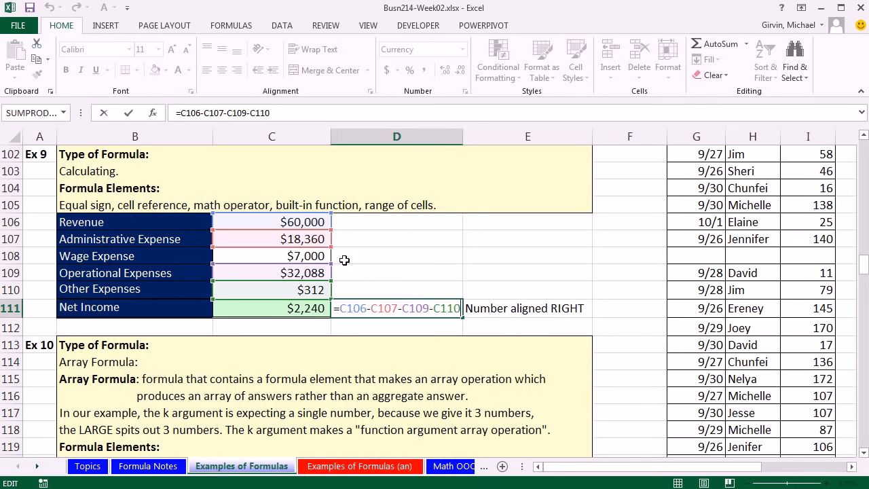
key("ctrl+Return")
left_click(320, 307)
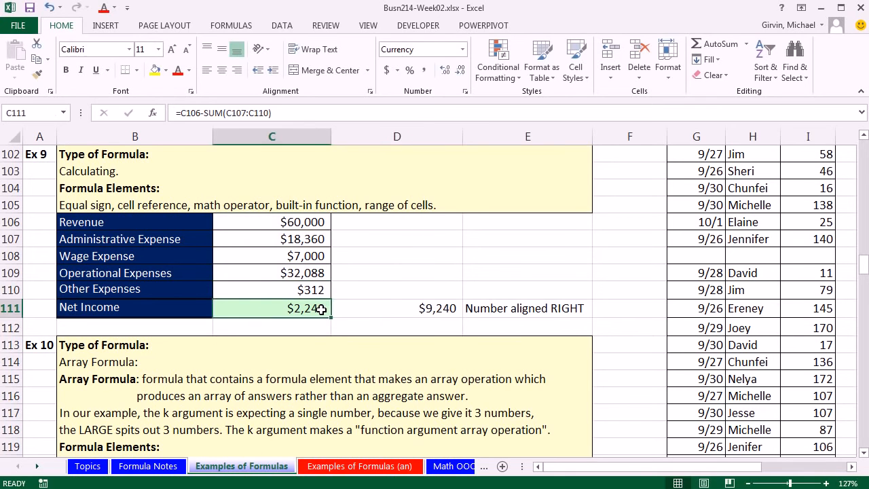
key("F2")
key("ctrl+Return")
Step: Delete the inserted Wage Expense row 108
left_click(6, 258)
key("ctrl+minus")
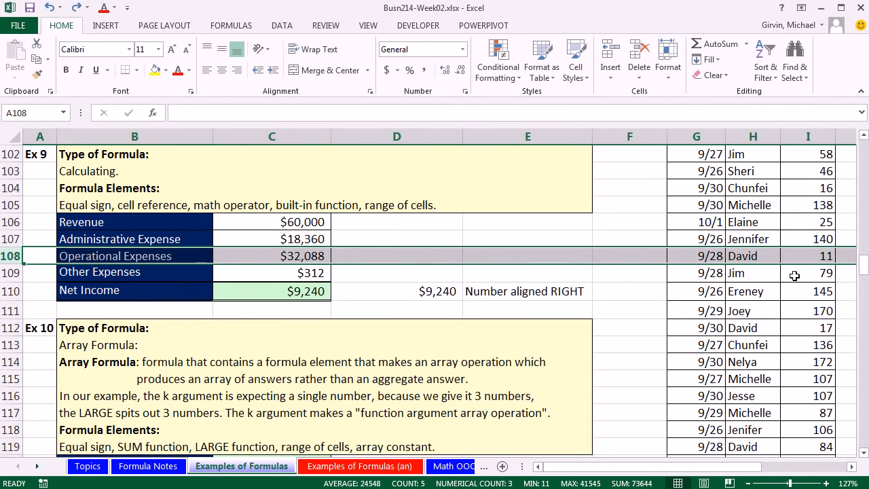
Step: Move the block B108:E110 down one row and copy the formatting of B107:C107 onto the freed cells B108:C108
left_click(76, 258)
left_click_drag(76, 258, 506, 287)
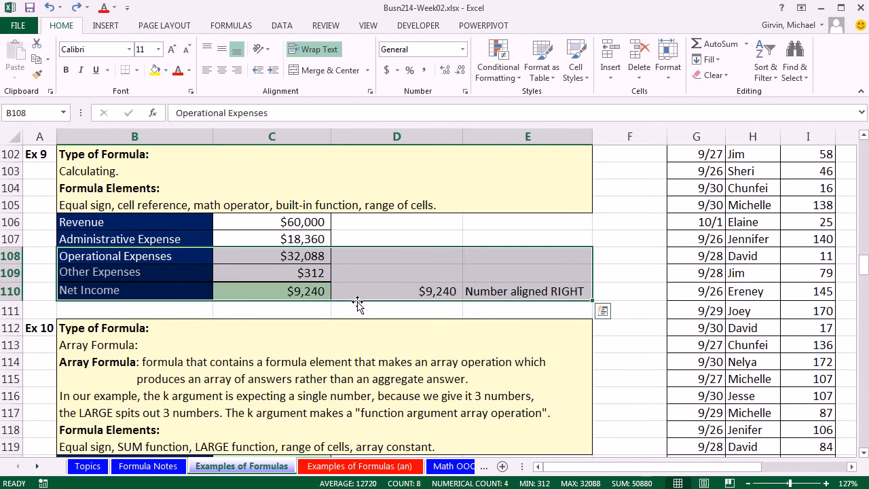
left_click_drag(357, 305, 358, 312)
left_click_drag(177, 242, 250, 243)
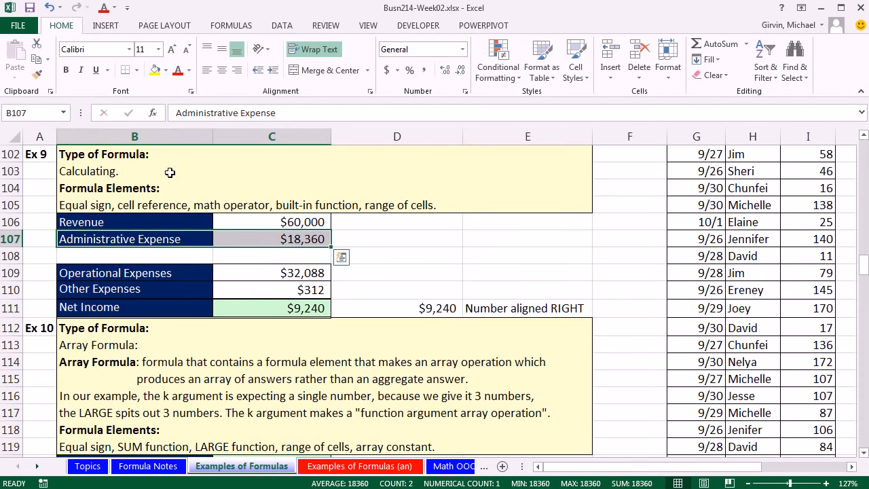
left_click(37, 75)
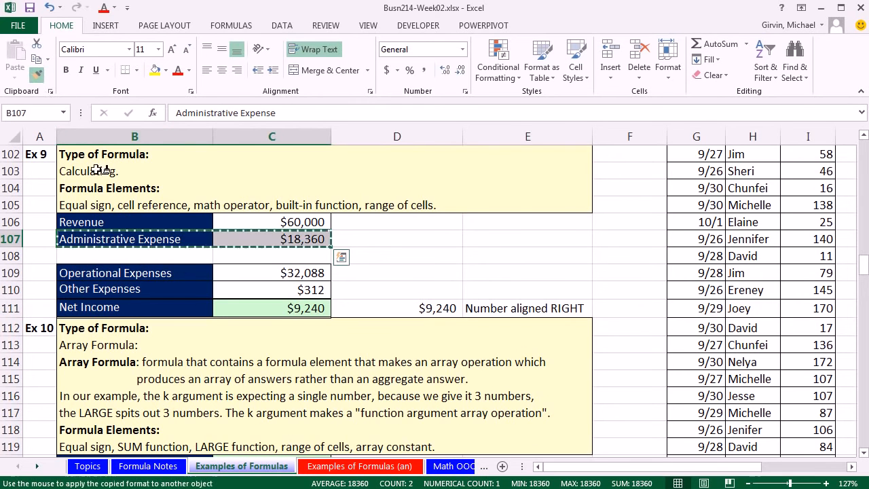
left_click(152, 256)
Step: Enter the label Wage Expense in B108 and the amount 7000 in C108
type("Wage Expense")
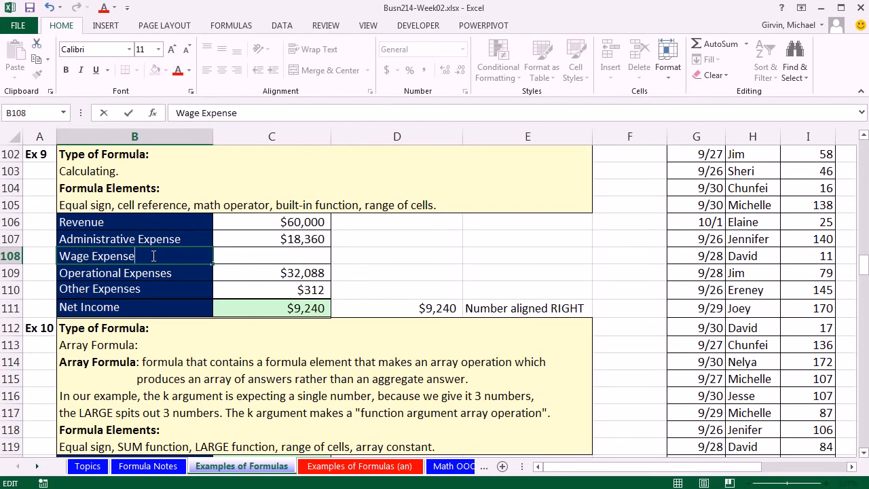
key("Tab")
type("7,0")
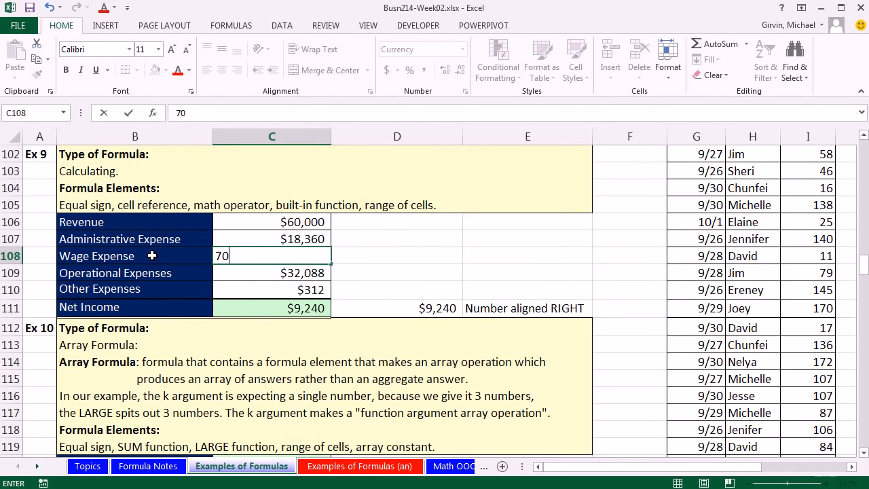
type("00")
key("Return")
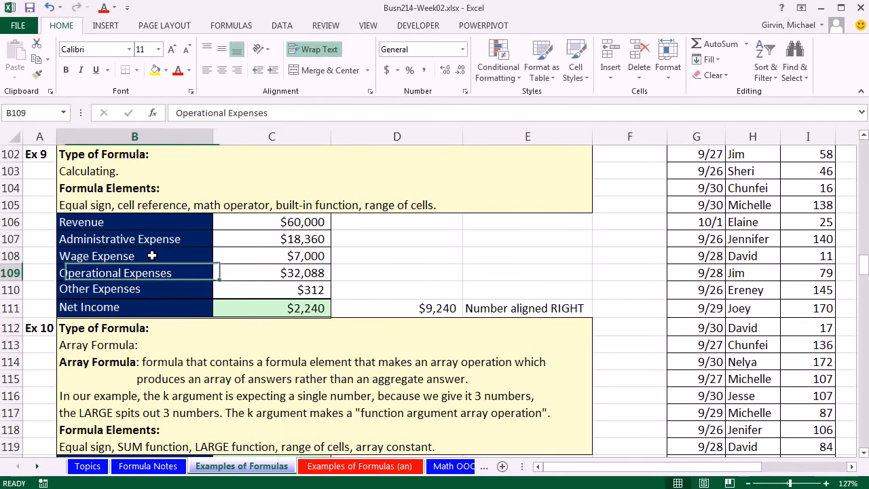
Step: Inspect the ranges referenced by the net income formulas in C111 and D111 against the Wage Expense in row 108
left_click(308, 308)
key("F2")
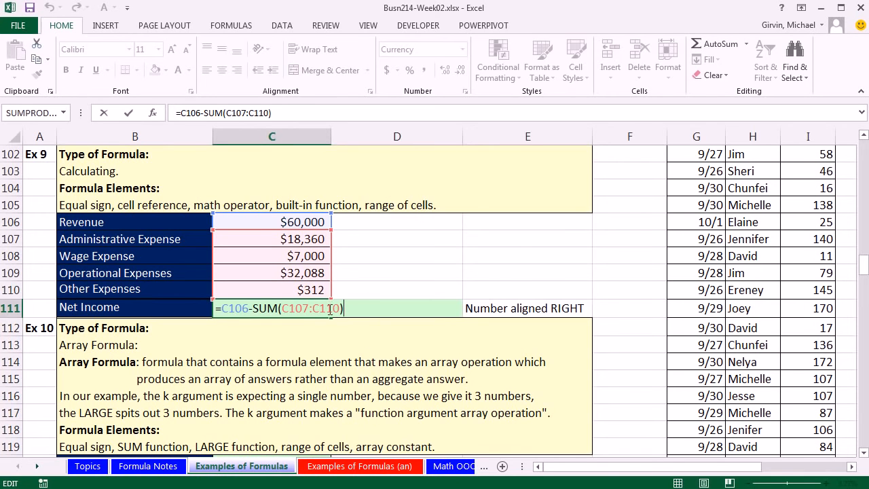
key("ctrl+Return")
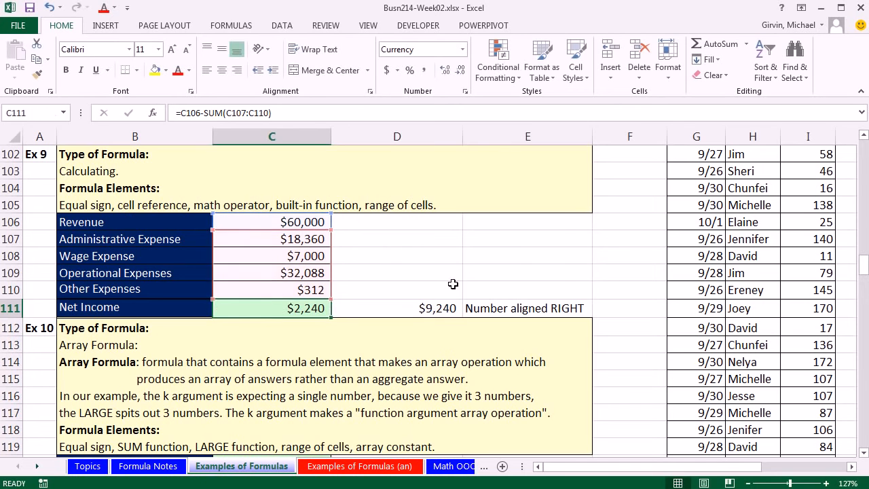
left_click(433, 308)
key("F2")
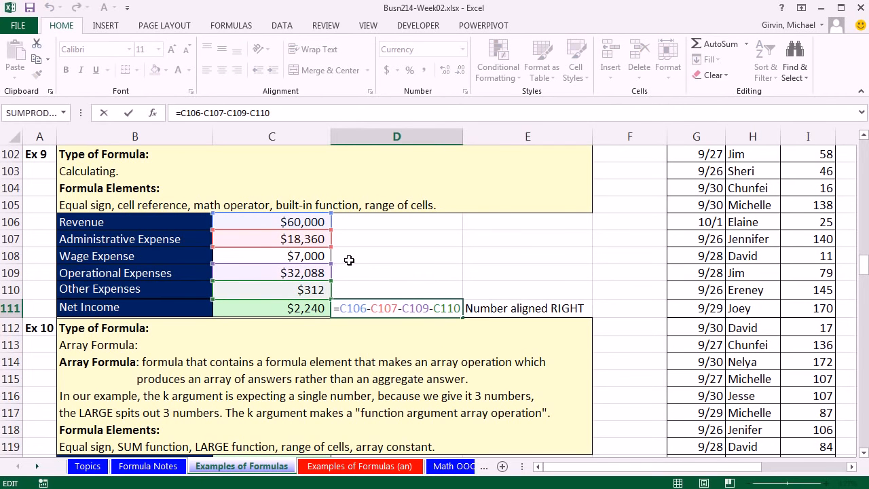
key("ctrl+Return")
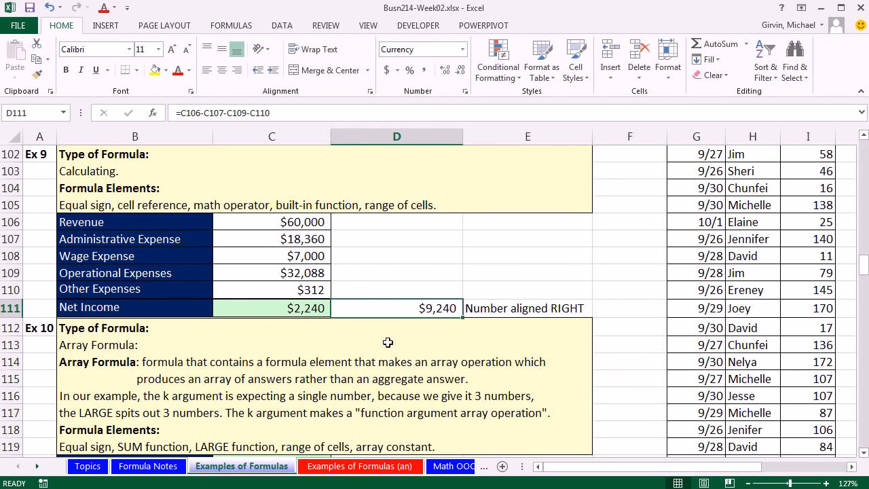
double_click(302, 307)
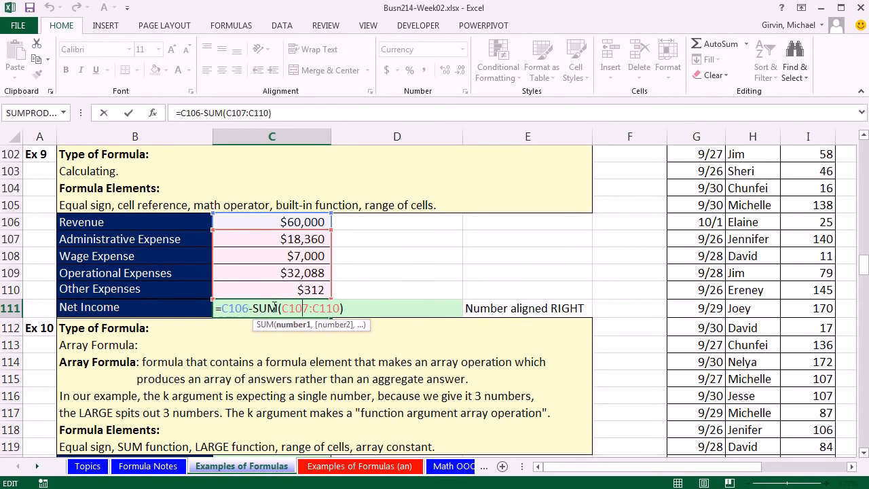
key("ctrl+Return")
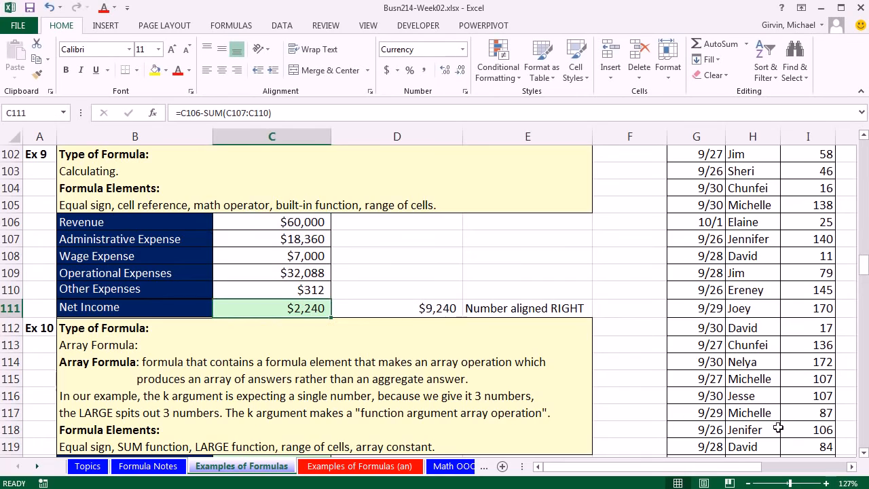
Step: In D121 above the Sales column of Ex 10, enter the formula =D135+D131+D124 to add the three largest sales individually
left_click(864, 453)
scroll(864, 454, "down", 2)
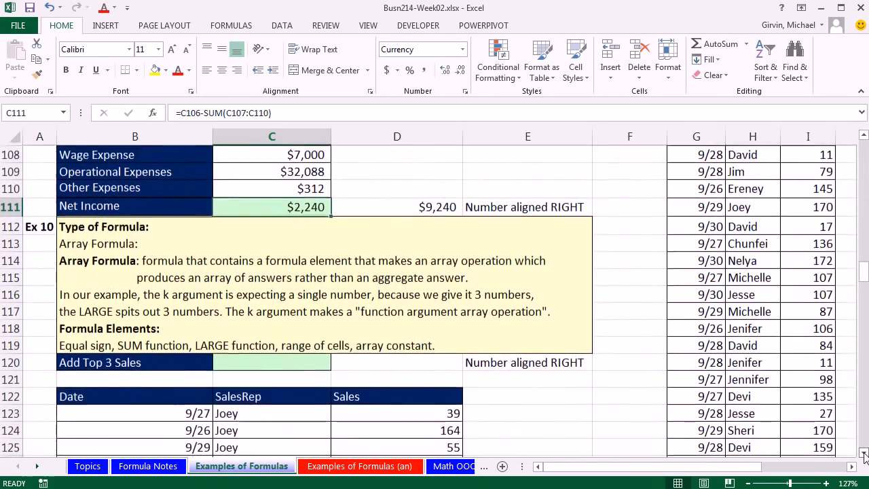
left_click(864, 454)
left_click(864, 454)
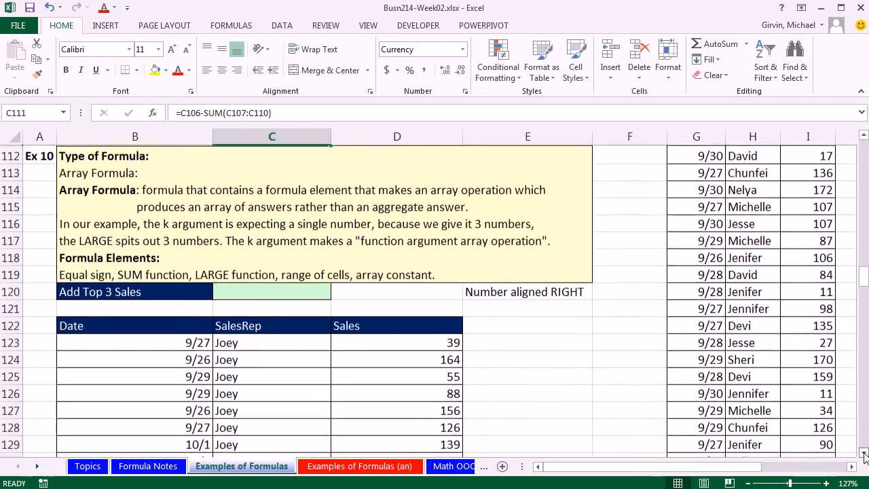
left_click(288, 295)
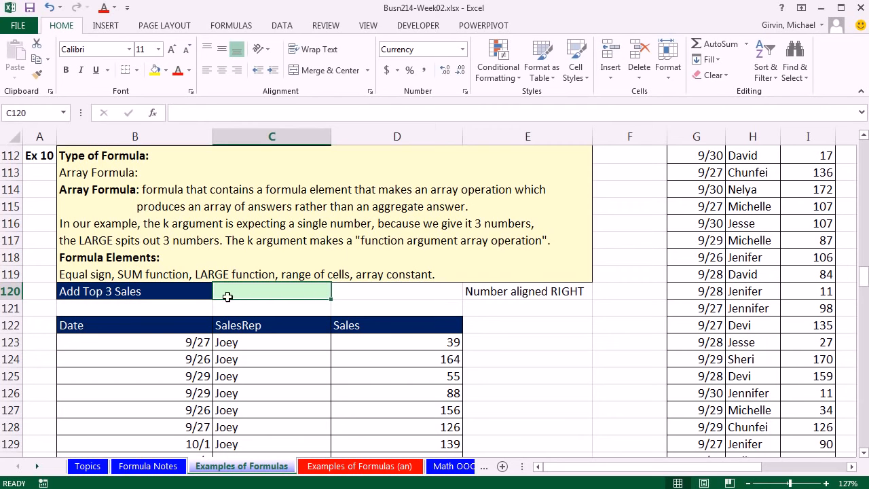
left_click(864, 454)
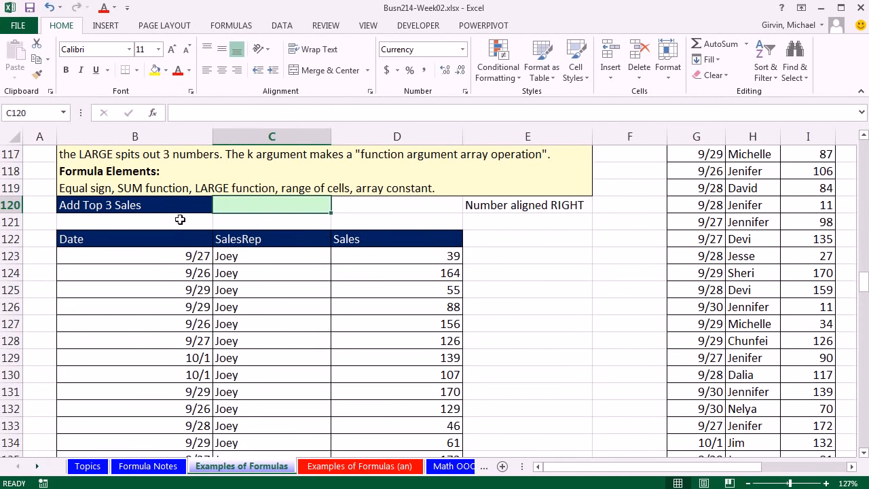
left_click(428, 221)
type("=")
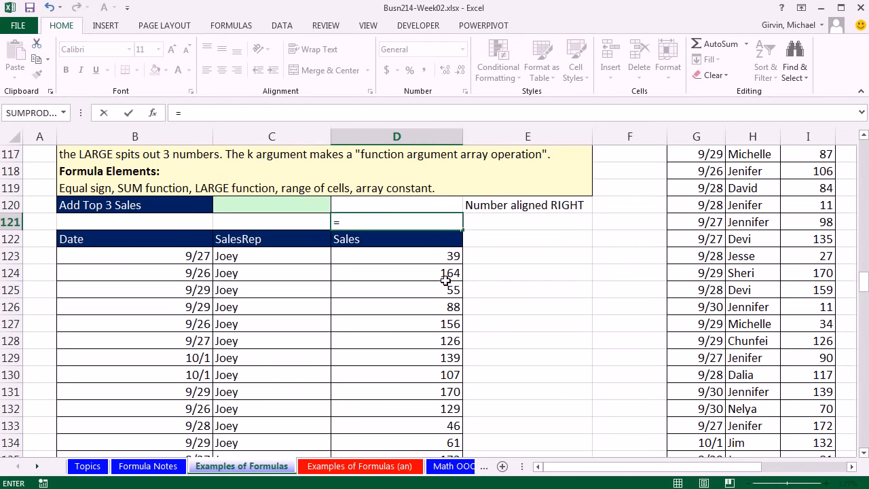
scroll(456, 350, "down", 1)
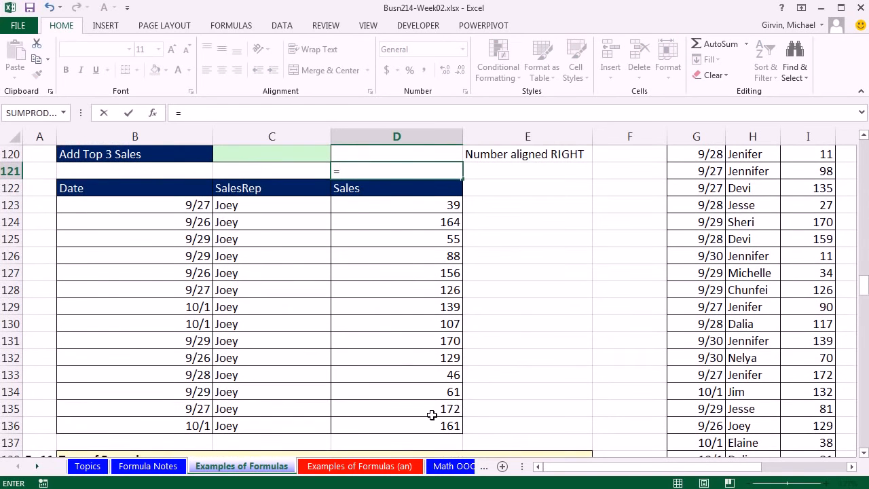
left_click(432, 412)
type("+")
left_click(448, 342)
type("+")
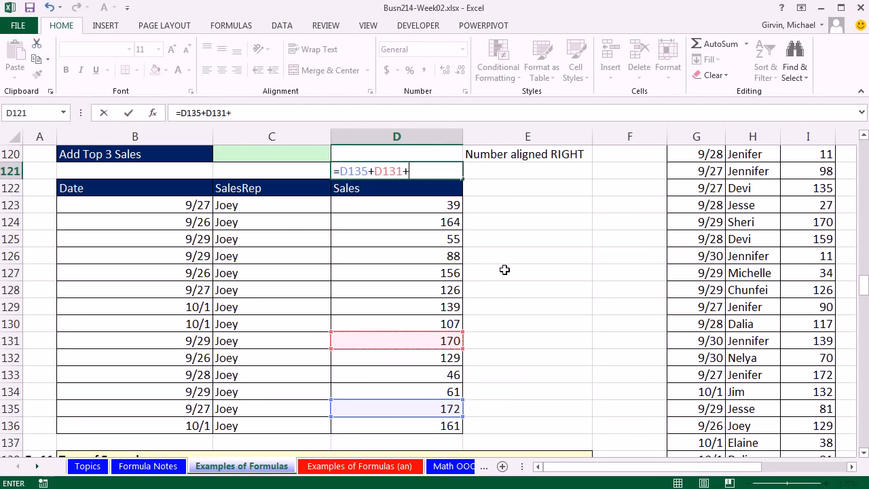
left_click(443, 222)
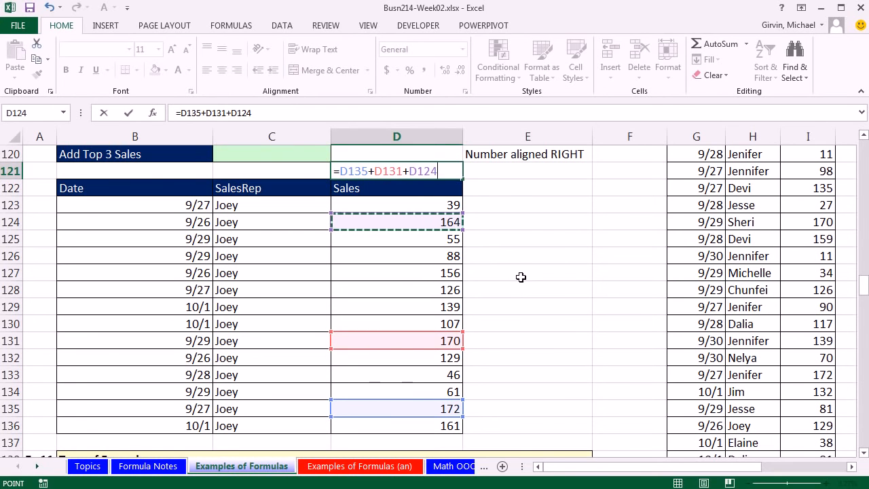
scroll(522, 277, "up", 1)
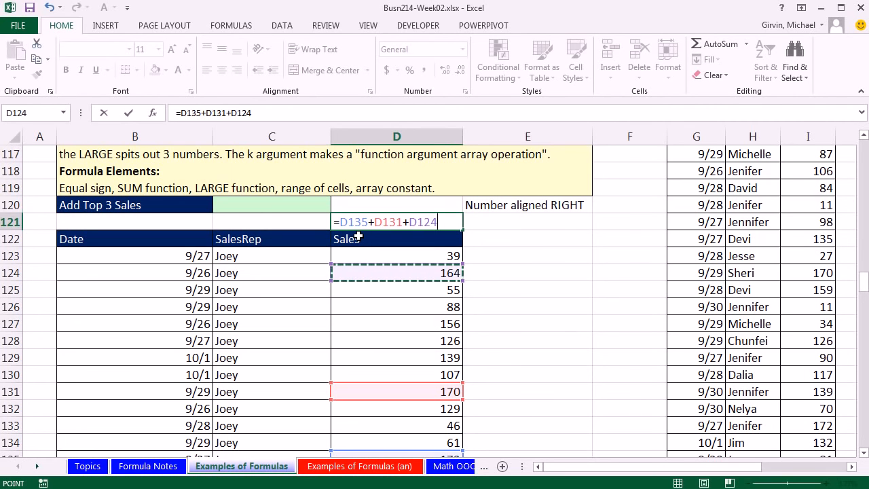
key("ctrl+Return")
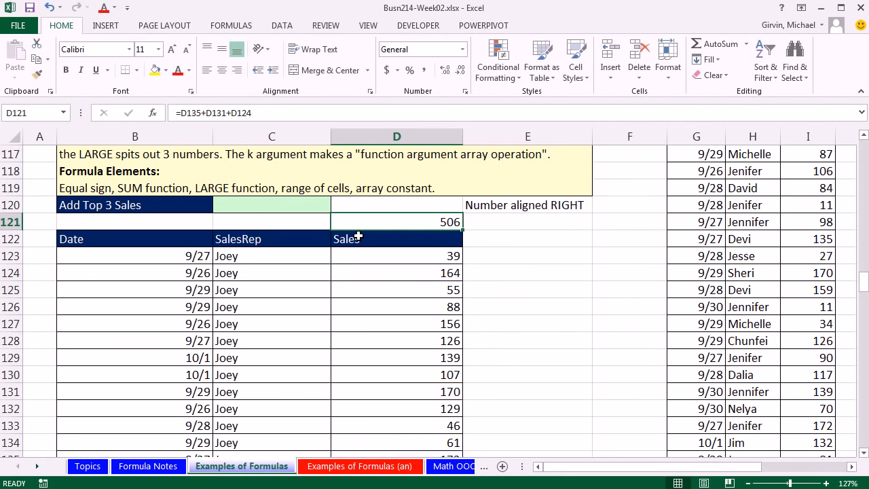
Step: Enter the formula =LARGE(D123:D135,1) in C120 beside Add Top 3 Sales
left_click(295, 206)
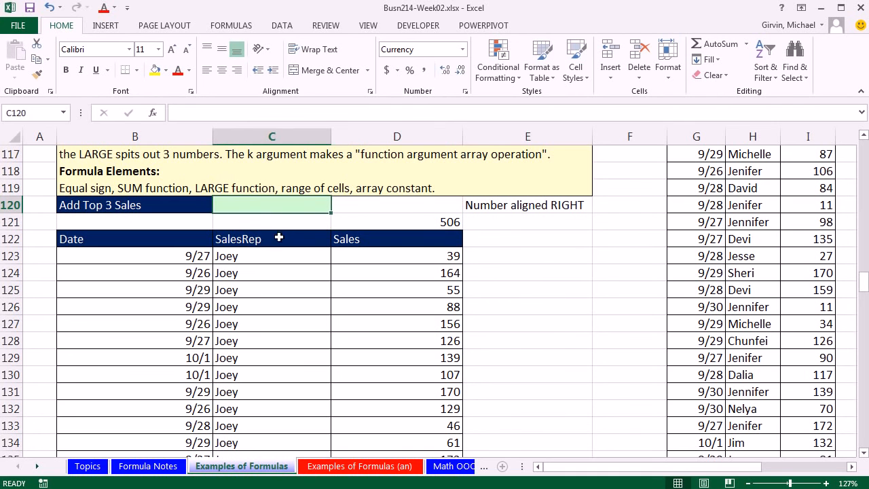
type("=la")
key("Tab")
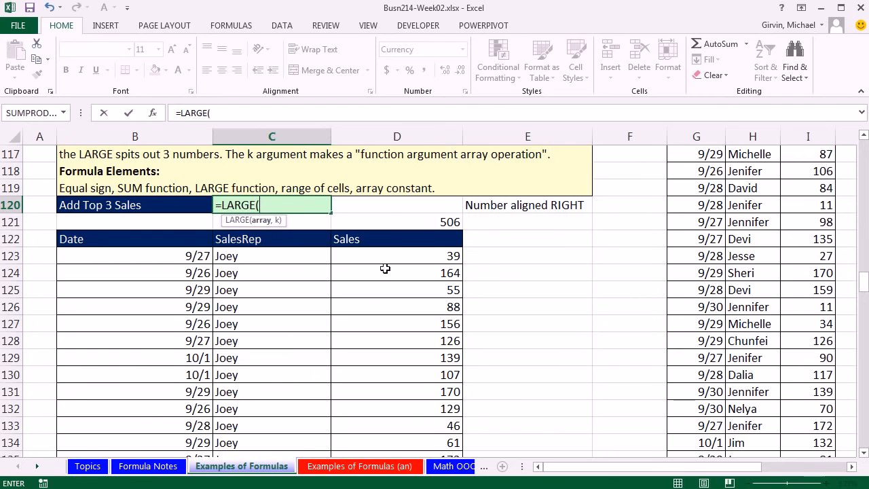
left_click_drag(409, 255, 418, 413)
scroll(431, 314, "up", 2)
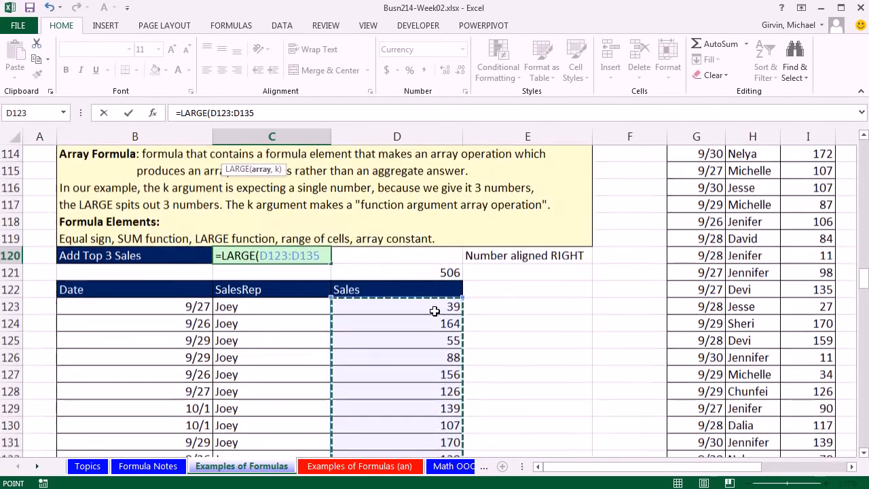
type(",")
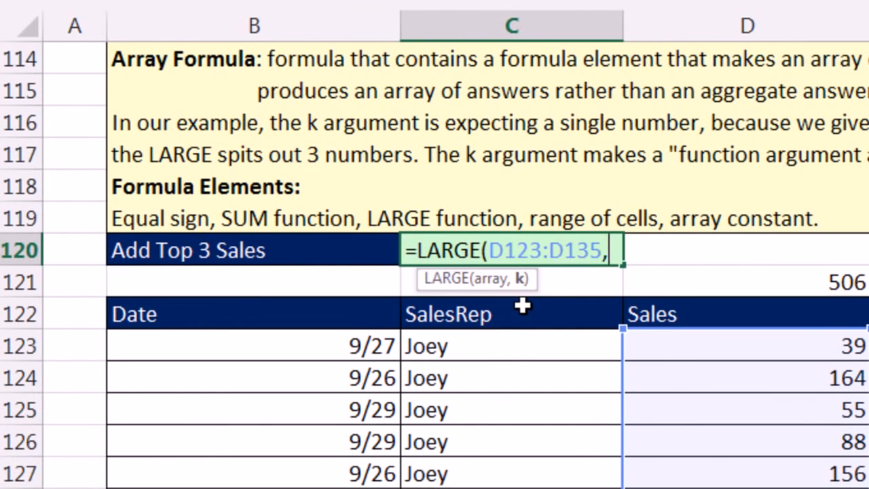
type("1)")
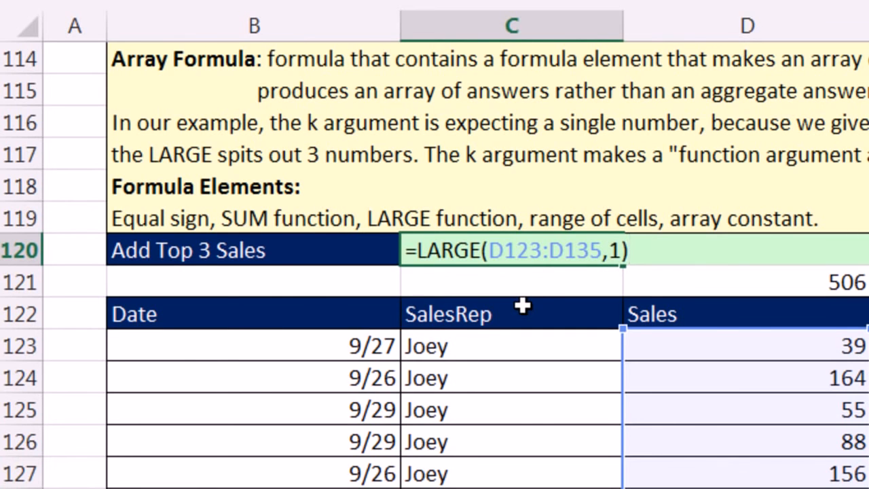
key("ctrl+Return")
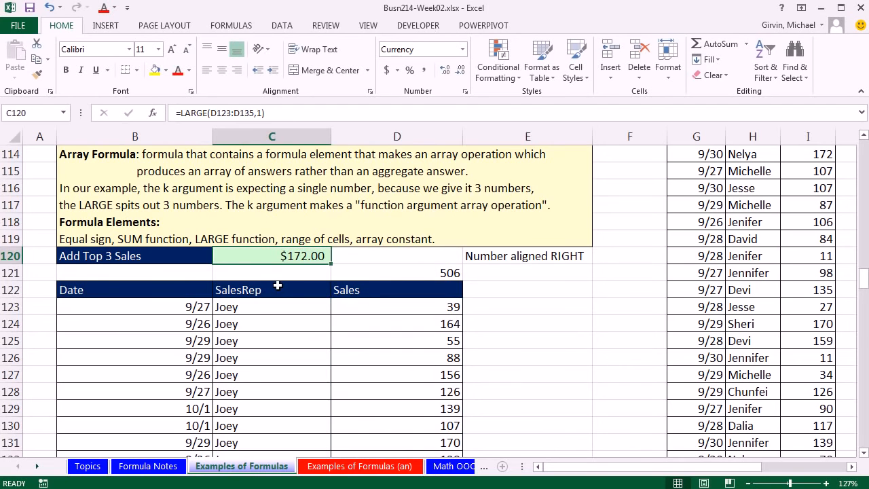
Step: Change the k argument of the LARGE formula in C120 to 2
scroll(367, 298, "down", 1)
left_click(864, 453)
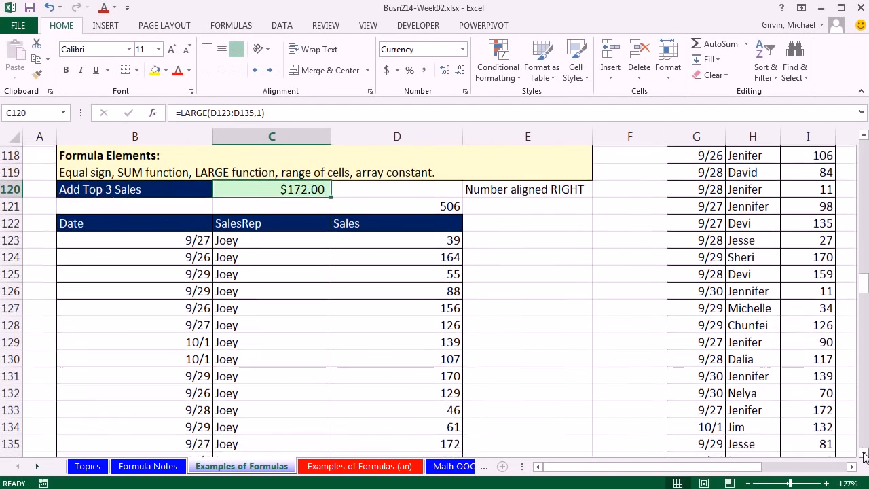
left_click(865, 453)
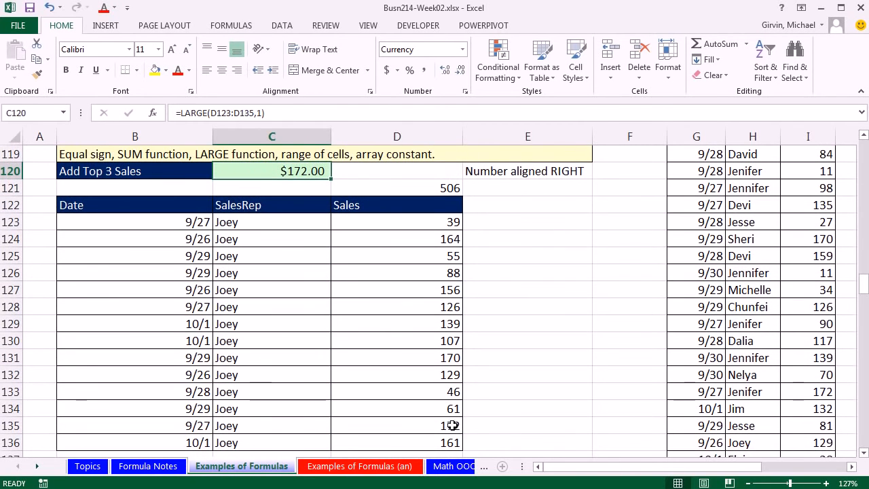
double_click(299, 175)
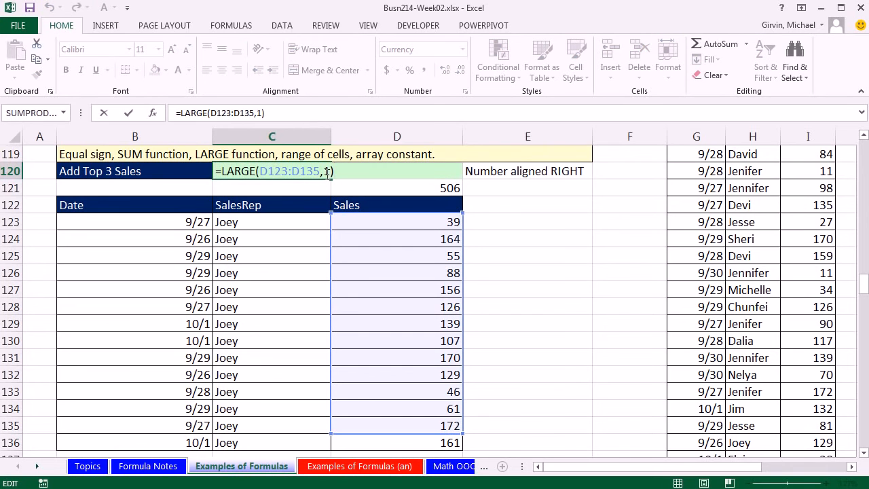
type("2")
key("ctrl+Return")
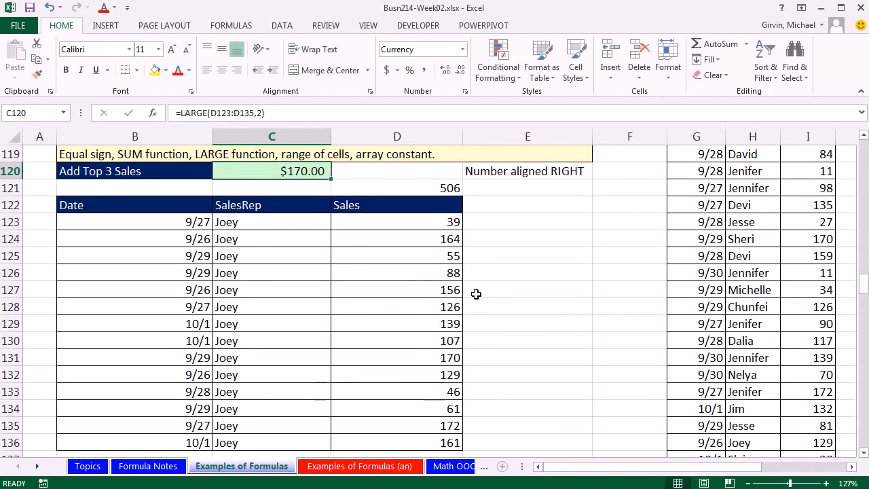
Step: Set the k argument of C120 to 3 so the formula reads =LARGE(D123:D135,3)
double_click(319, 173)
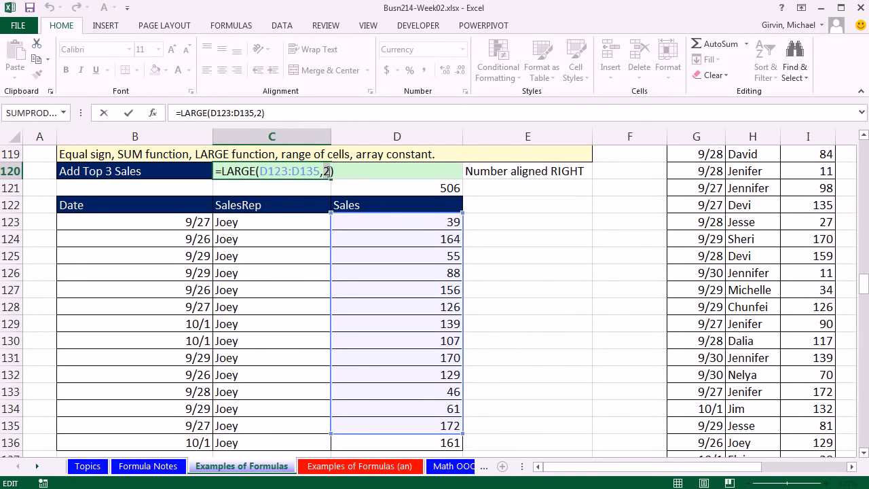
left_click(326, 171)
type("3")
key("ctrl+Return")
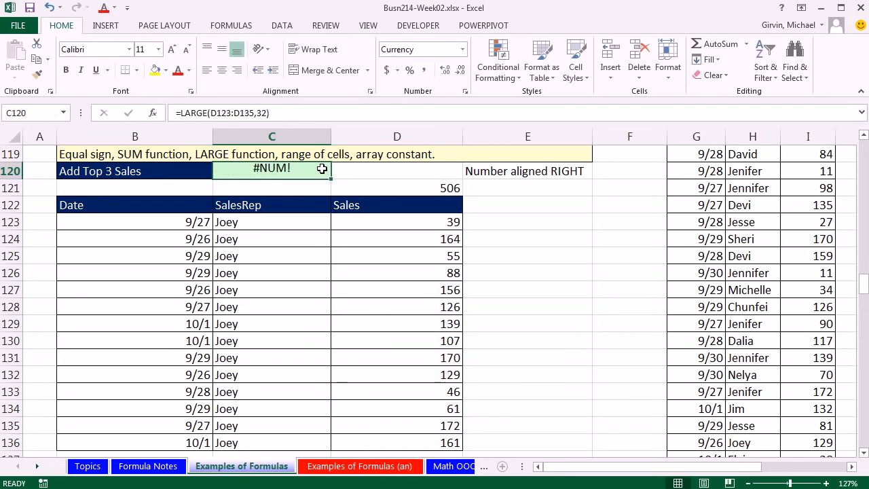
double_click(322, 169)
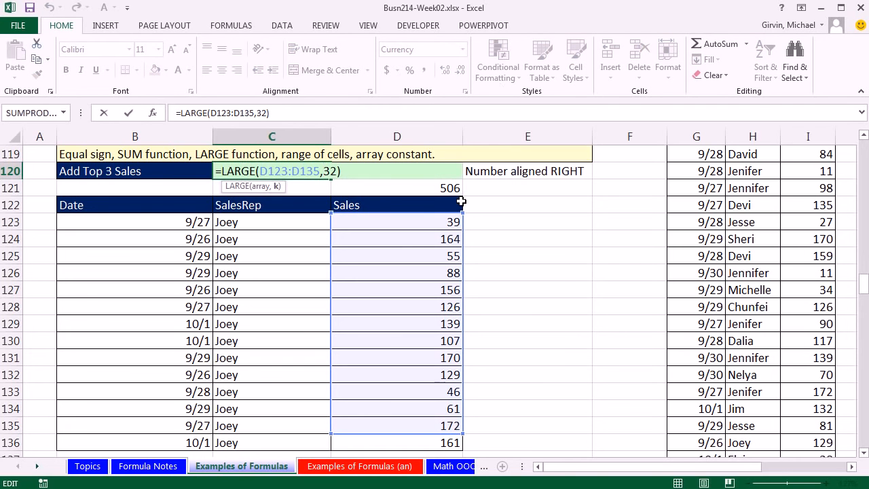
key("ctrl+Return")
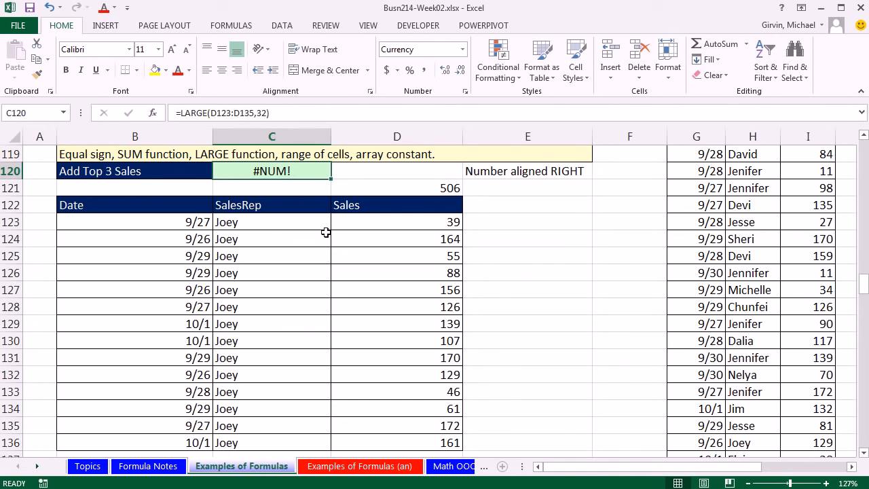
double_click(306, 171)
left_click(330, 171)
key("Delete")
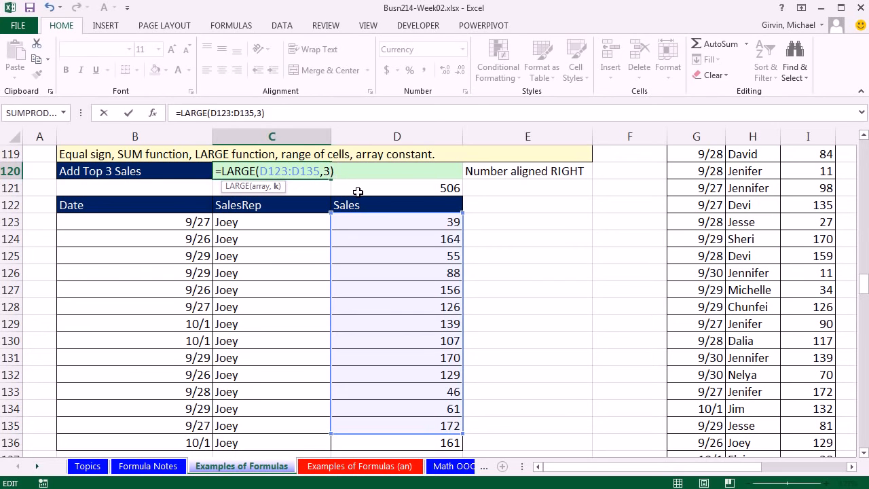
key("ctrl+Return")
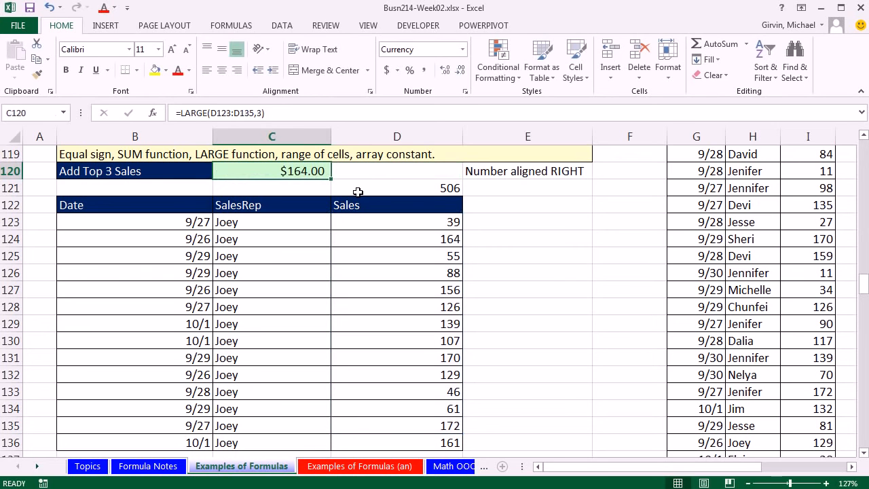
Step: Replace the k argument of the LARGE formula in C120 with the array constant {1,2,3}
double_click(323, 170)
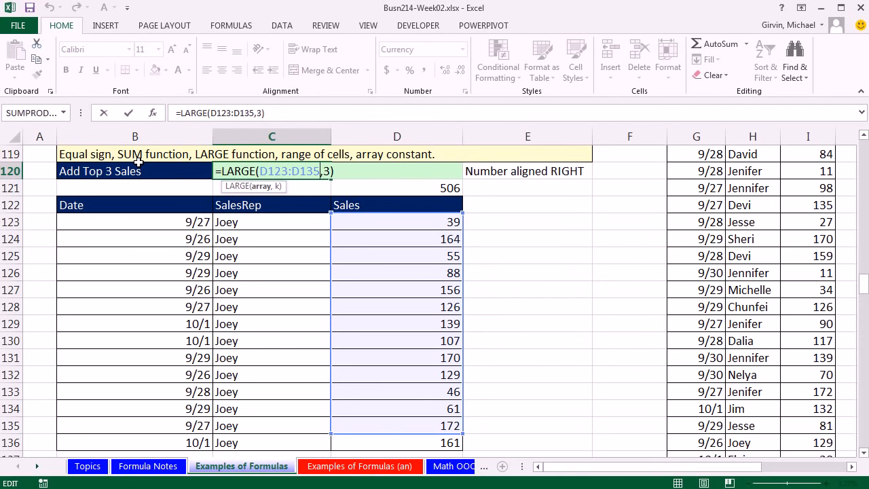
left_click(324, 170)
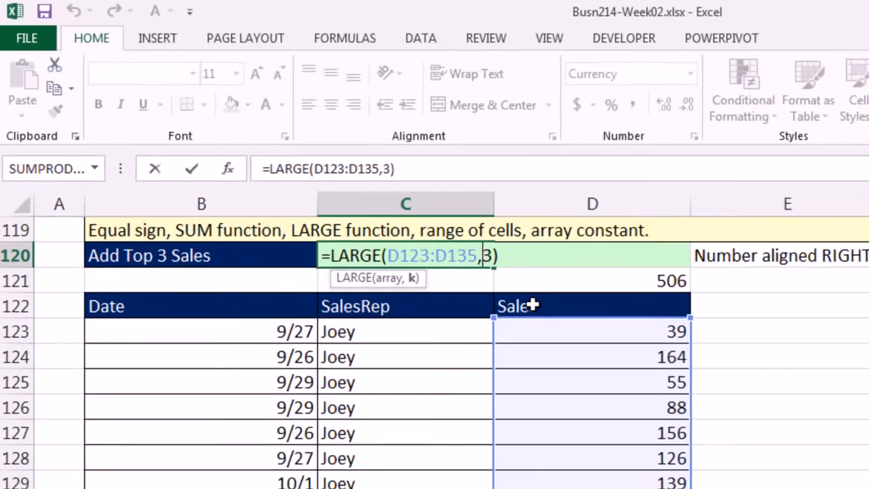
type("1,2")
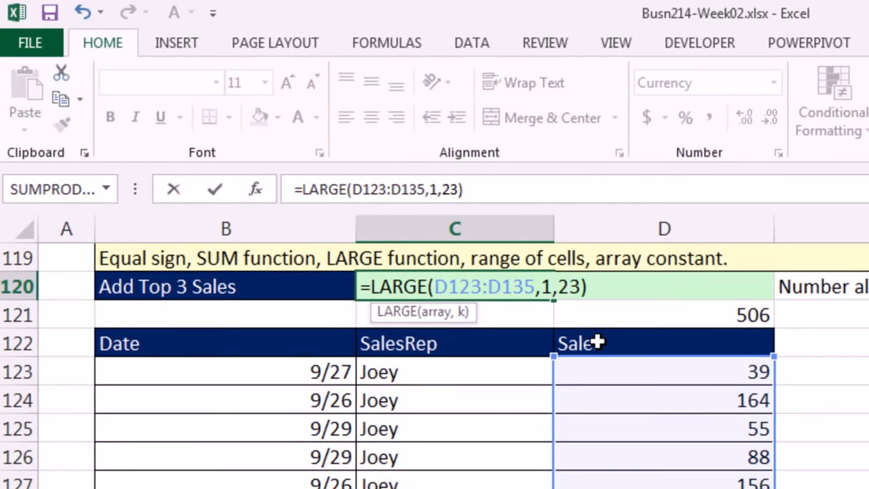
type(",")
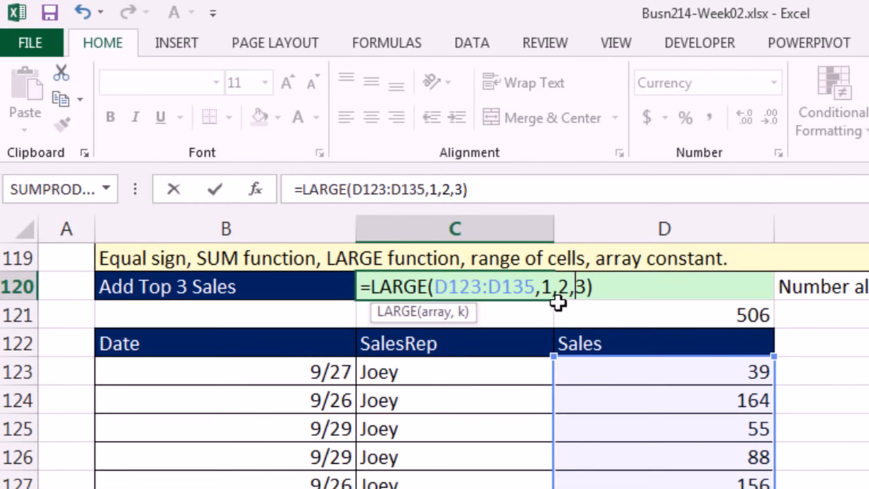
left_click(538, 289)
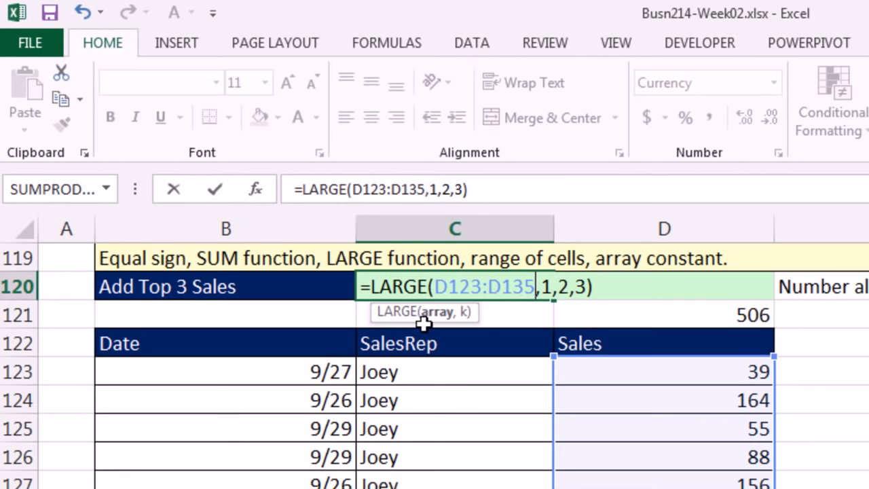
left_click(542, 290)
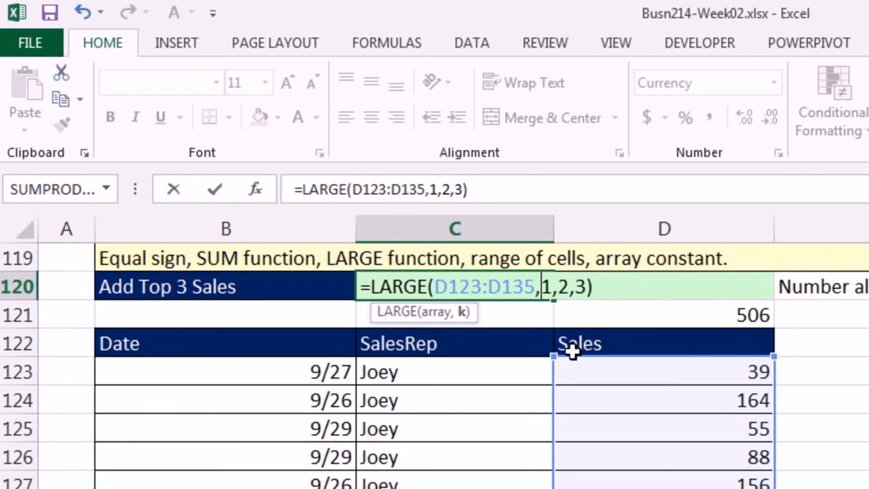
type("{")
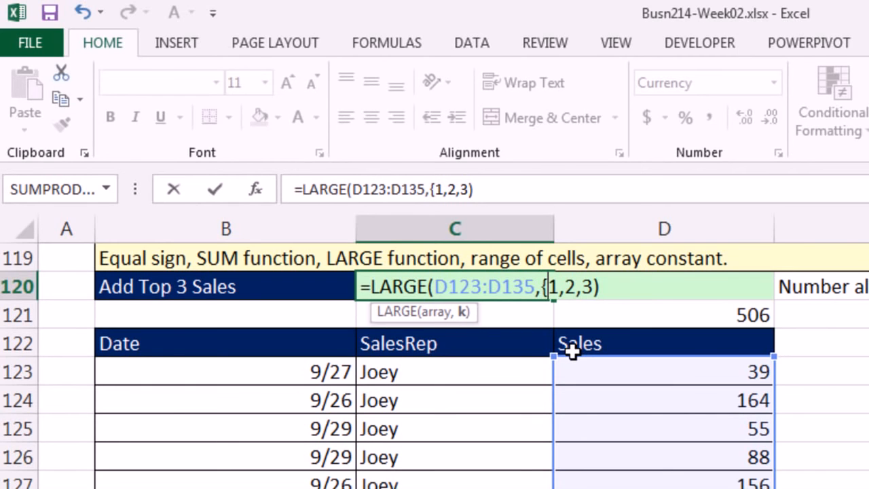
left_click(594, 288)
type("}")
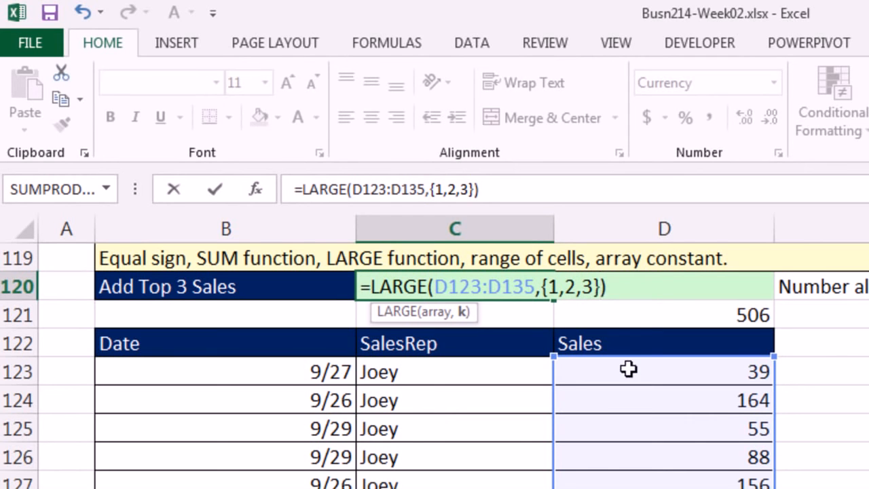
left_click_drag(600, 286, 544, 266)
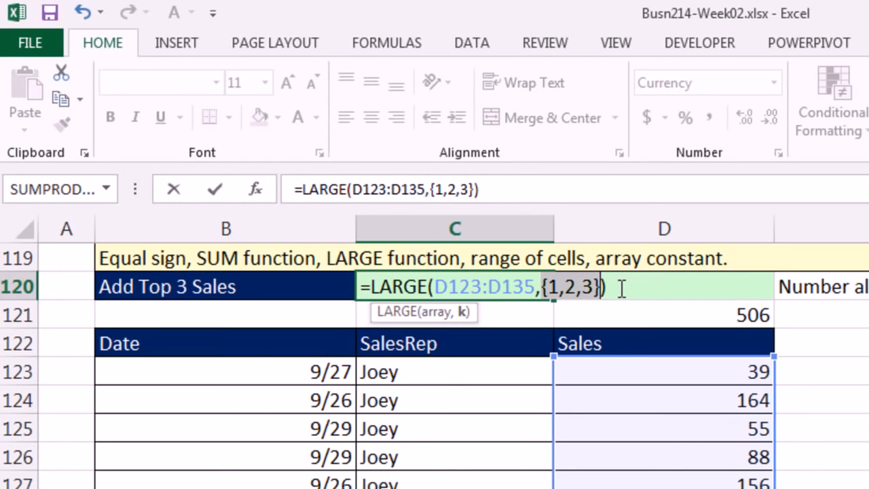
key("Return")
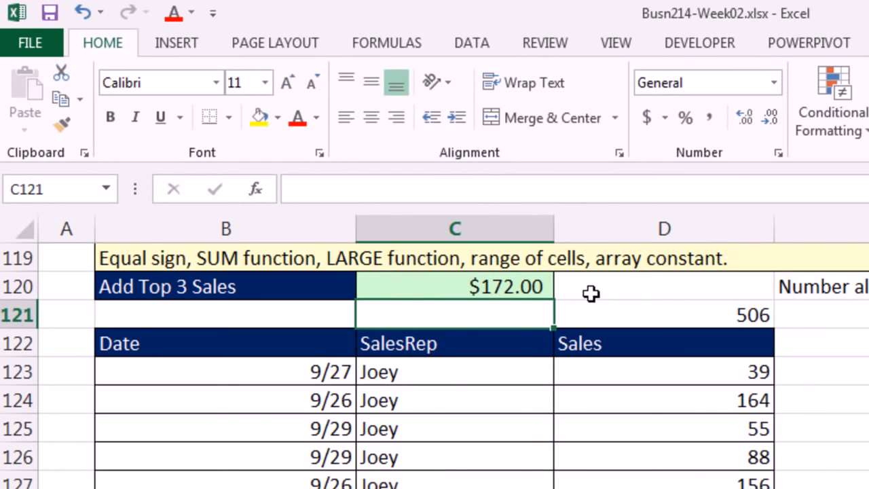
Step: Evaluate the whole LARGE function inside the C120 formula in edit mode twice, undoing the evaluation each time
left_click(528, 288)
double_click(528, 288)
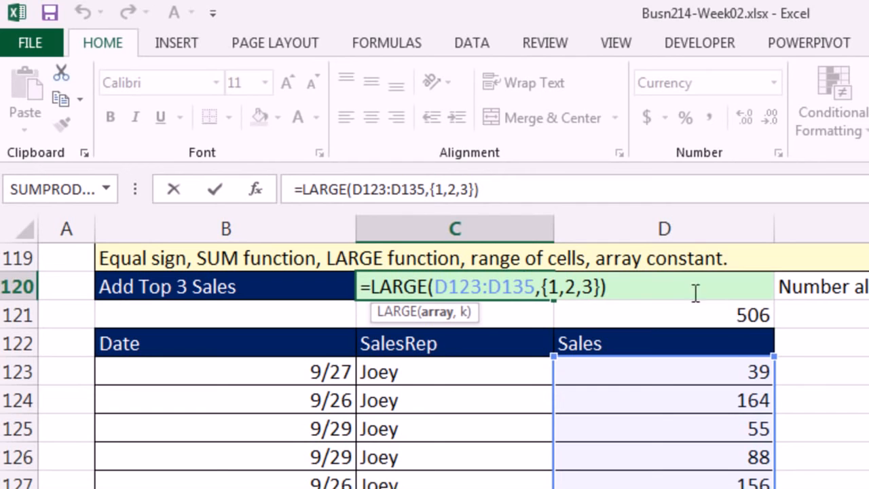
left_click_drag(700, 292, 245, 277)
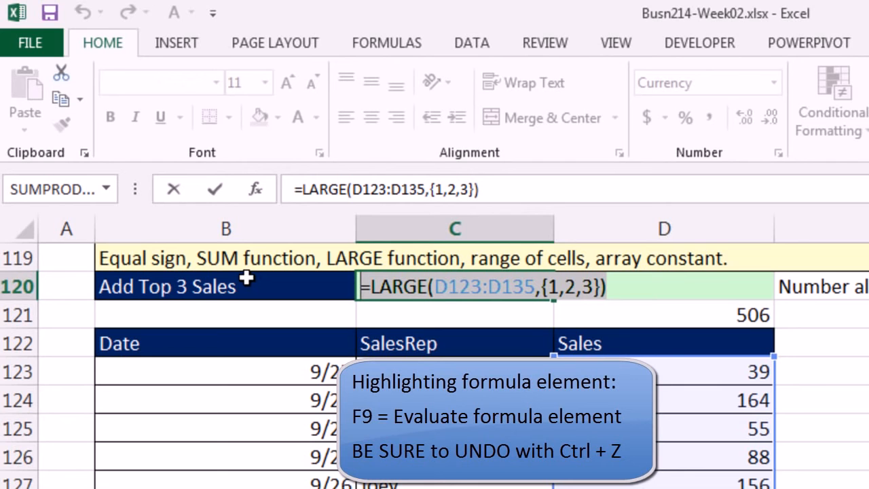
key("F9")
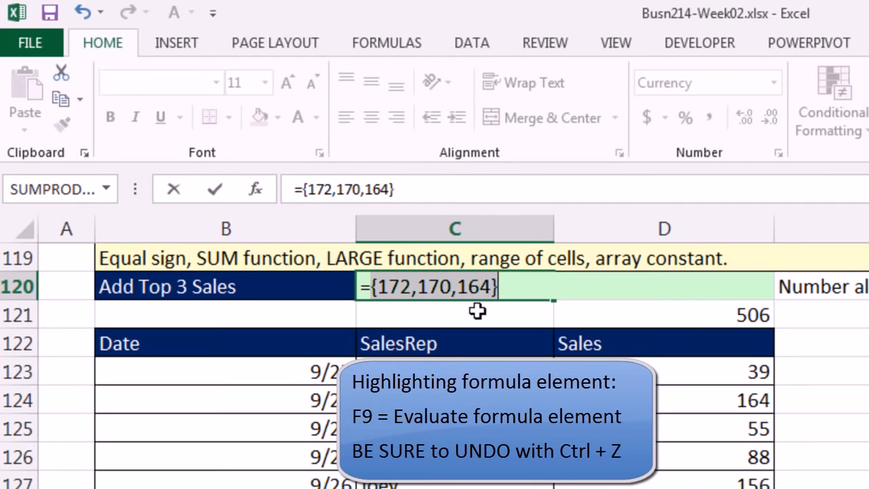
key("ctrl+z")
key("Left")
key("Left")
key("Left")
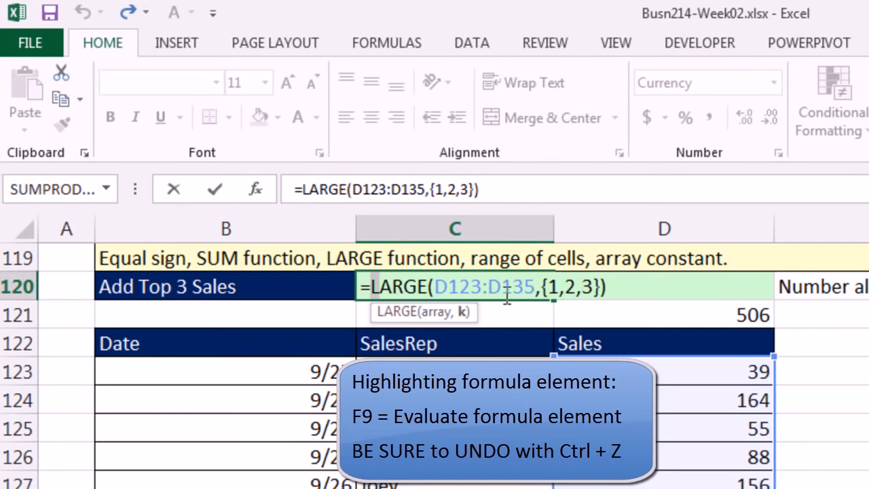
left_click_drag(370, 286, 745, 307)
key("F9")
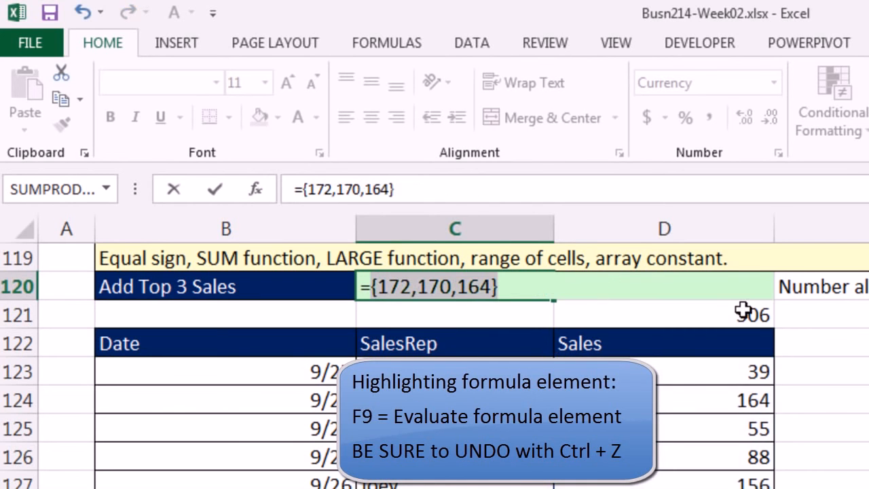
key("ctrl+z")
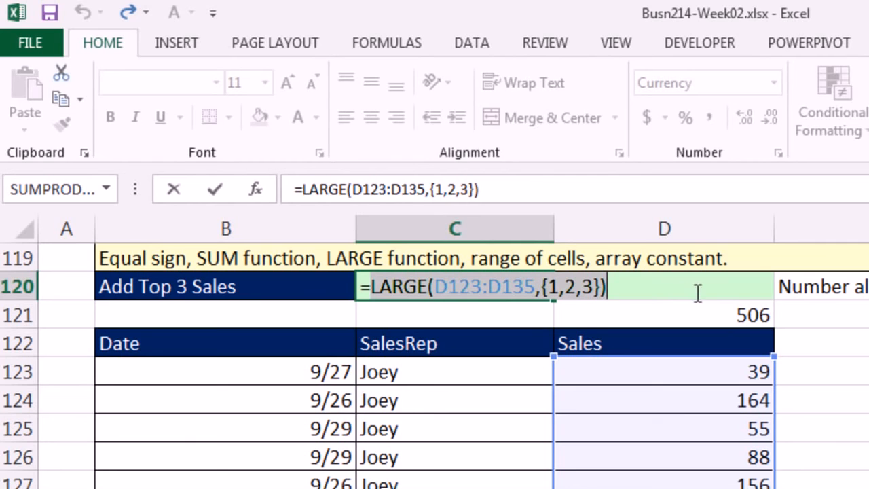
Step: Extend the array constant in C120 to {1,2,3,4,5}, evaluate the LARGE function in place and undo the evaluation
left_click(595, 288)
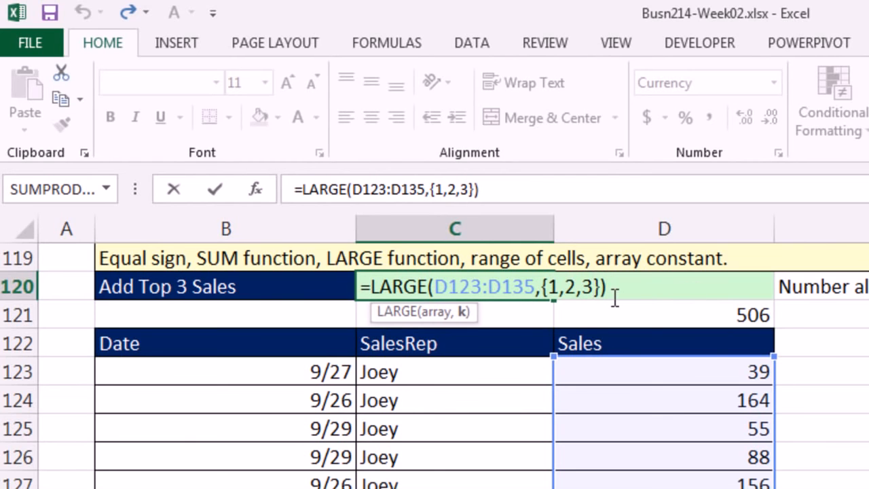
type(",4,5")
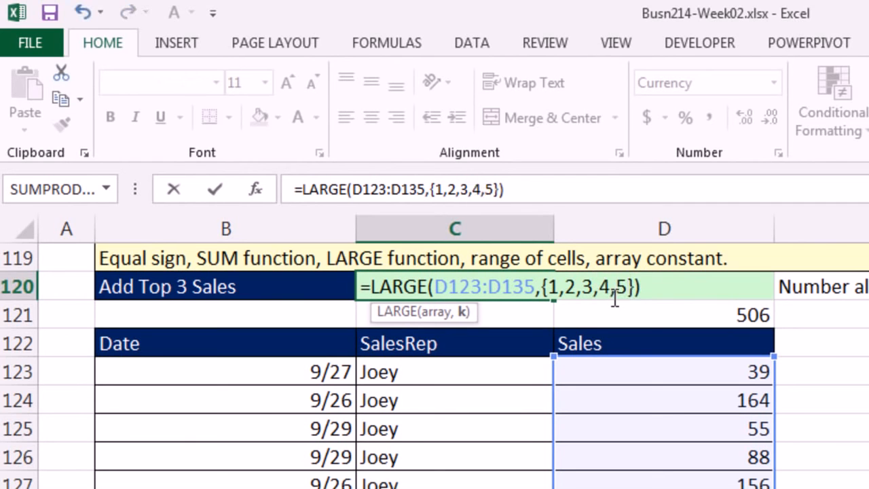
left_click(615, 299)
left_click_drag(671, 287, 104, 259)
key("F9")
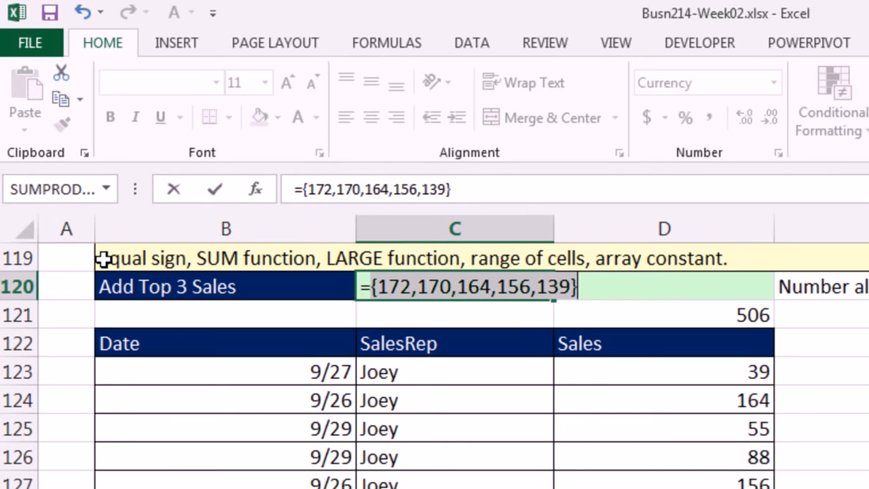
key("ctrl+z")
Step: Remove the values 4 and 5 from the array constant in C120 so it reads {1,2,3}
left_click(595, 291)
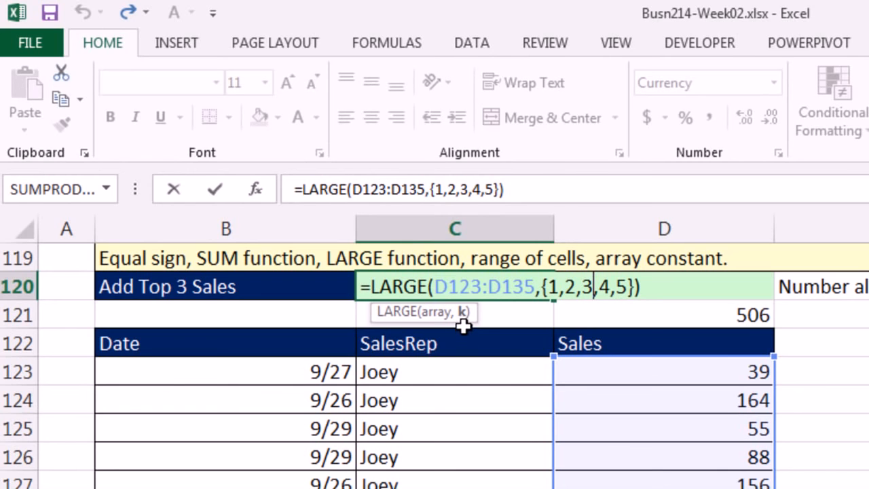
left_click_drag(544, 286, 634, 287)
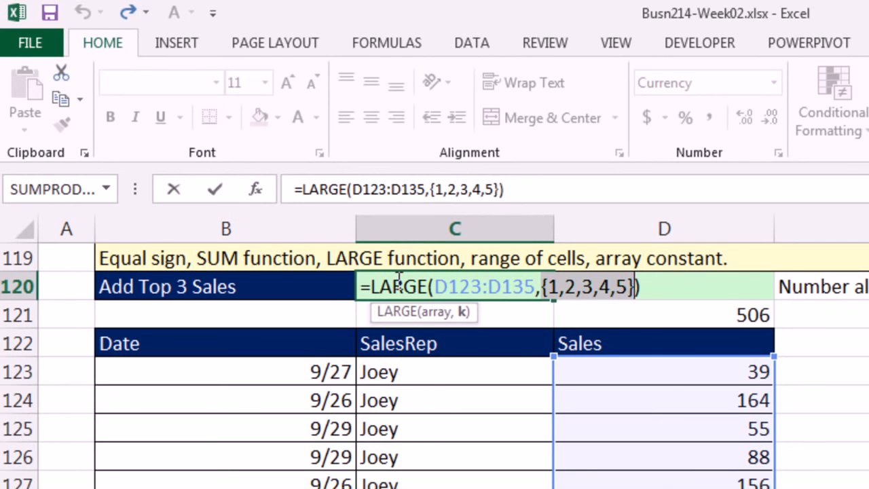
left_click_drag(595, 287, 628, 289)
key("Delete")
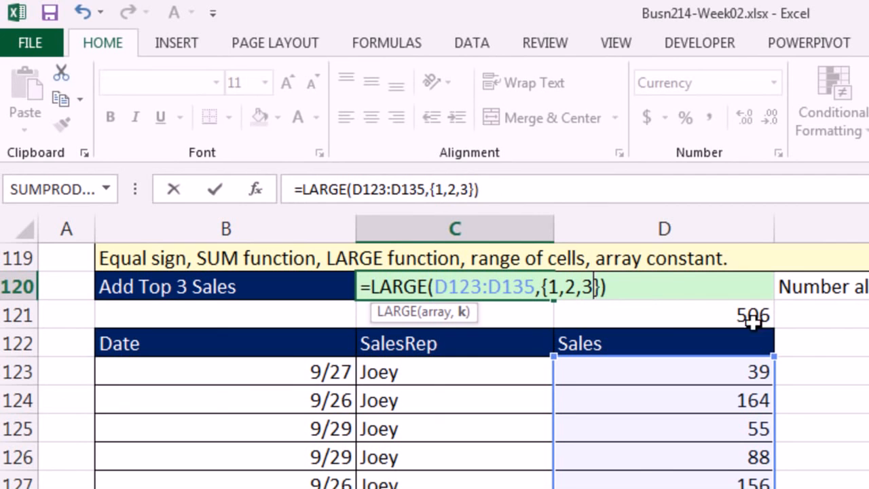
Step: Wrap the LARGE function in C120 in SUM so the formula reads =SUM(LARGE(D123:D135,{1,2,3}))
left_click(371, 287)
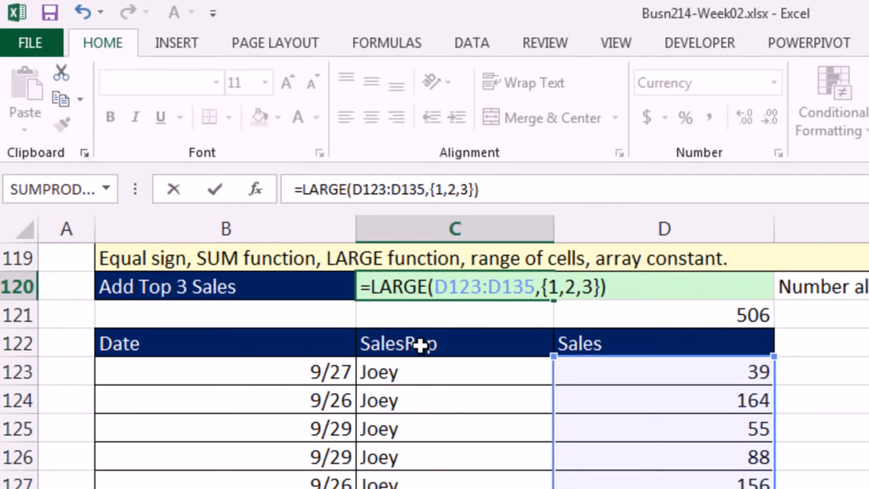
type("sum")
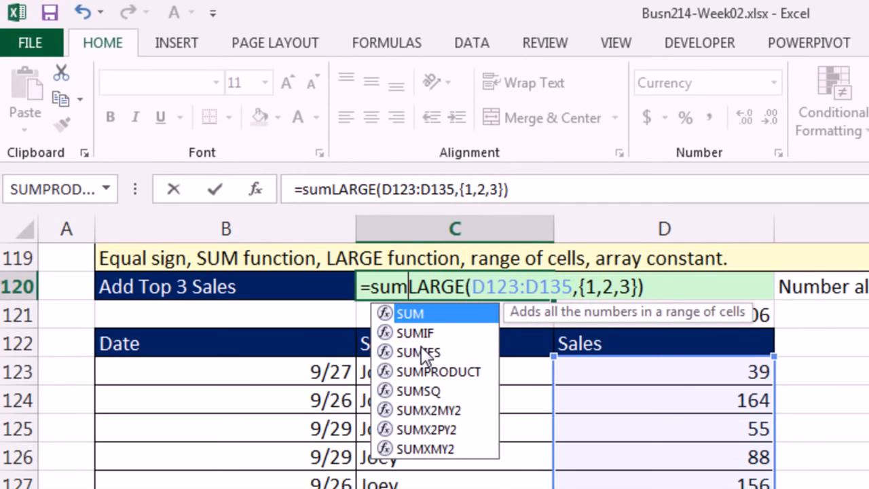
key("Tab")
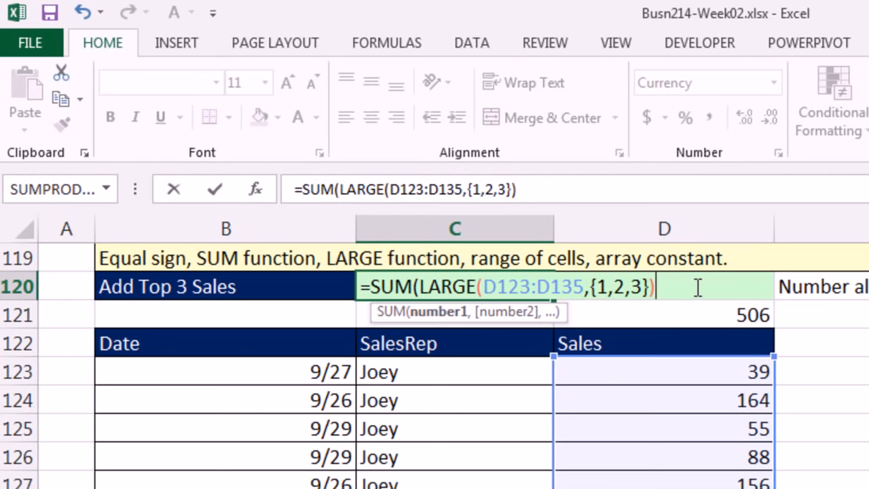
type(")")
Step: Evaluate the number1 argument of SUM in C120, undo the evaluation and enter the formula
left_click(419, 286)
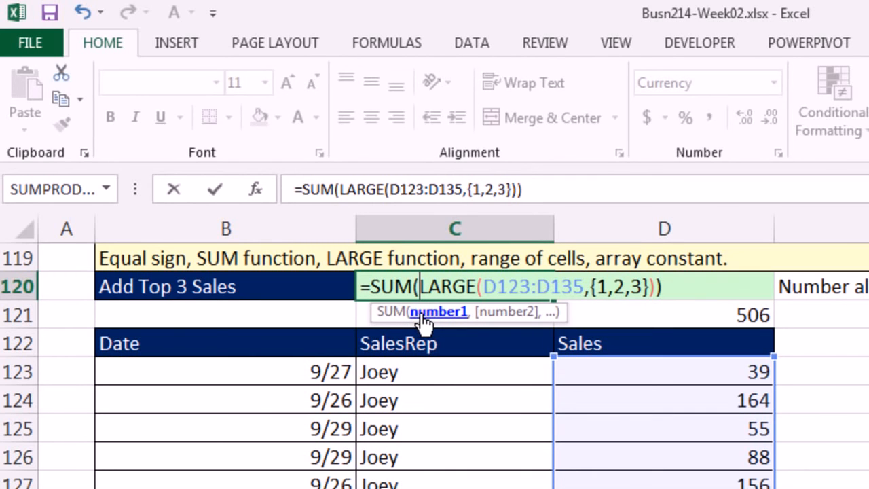
left_click(422, 312)
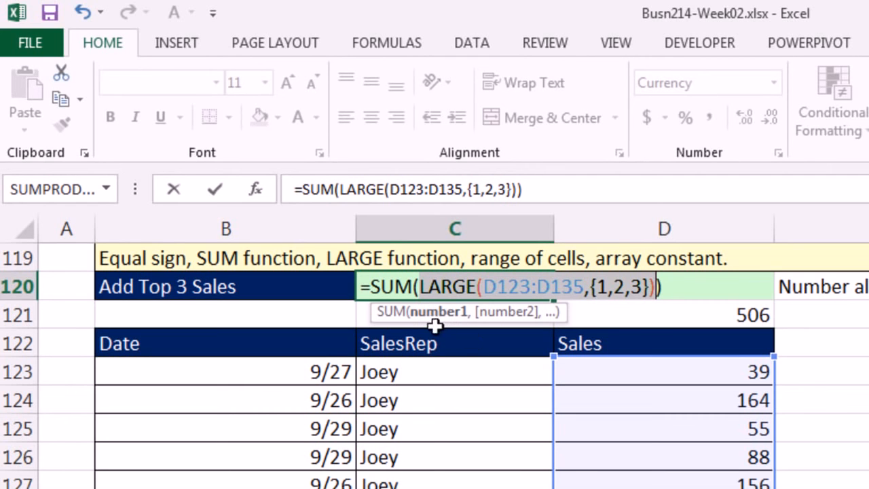
key("F9")
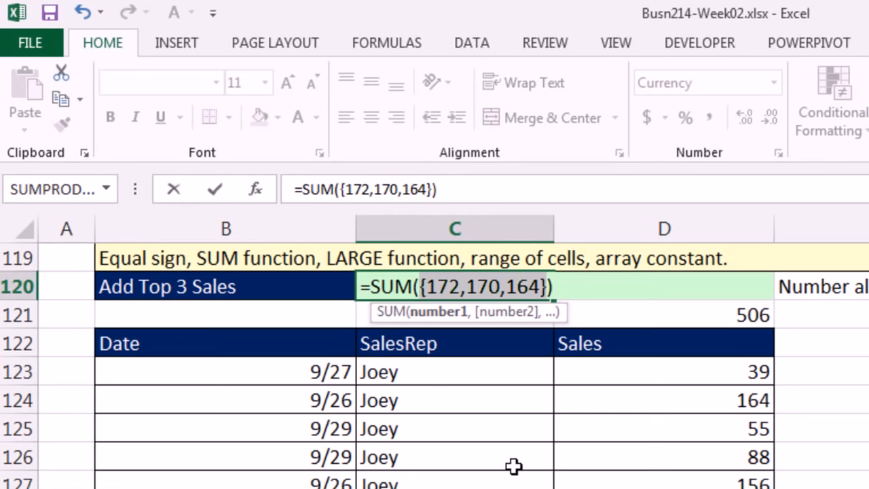
key("ctrl+z")
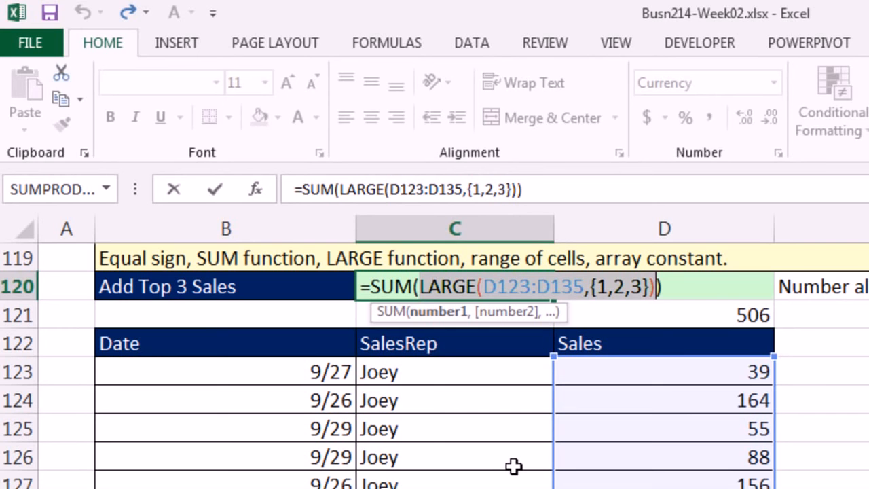
key("Return")
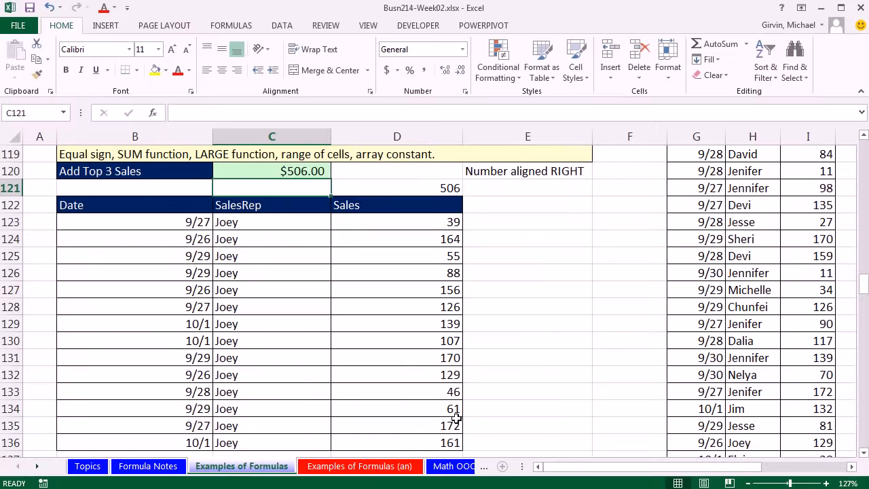
Step: Set the sale in D133 to 5000 to test the Add Top 3 Sales formula
left_click(440, 393)
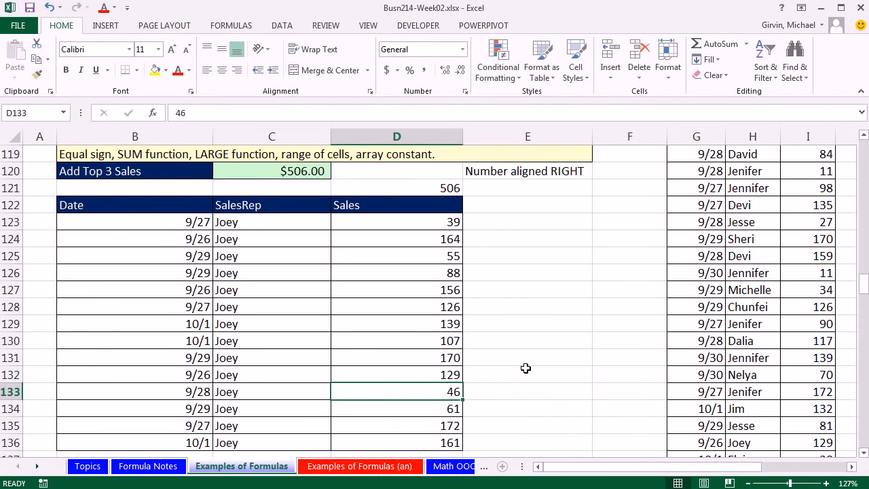
type("5000")
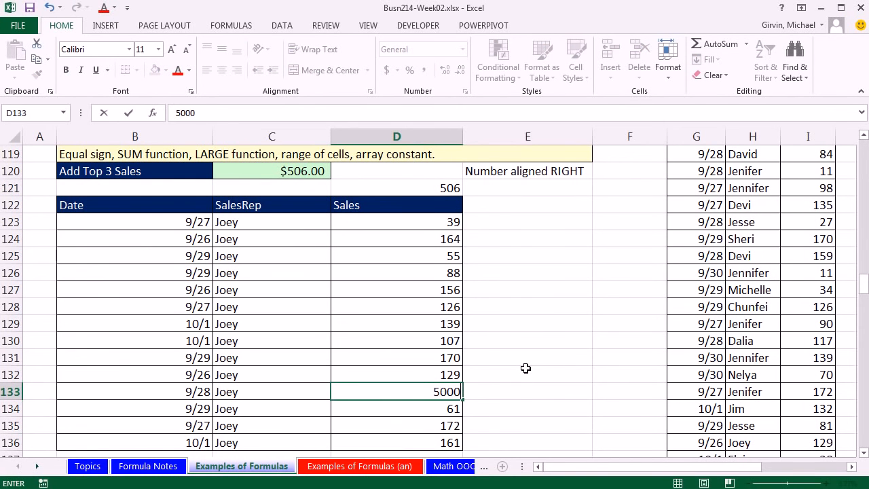
key("ctrl+Return")
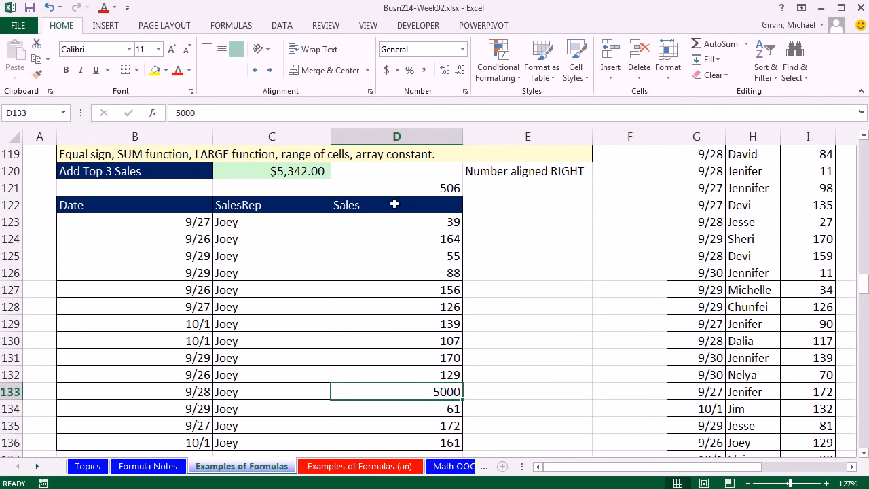
Step: Inspect the individual-cell addition formula in D121 and undo the change to the sale in D133
double_click(413, 190)
key("ctrl+Return")
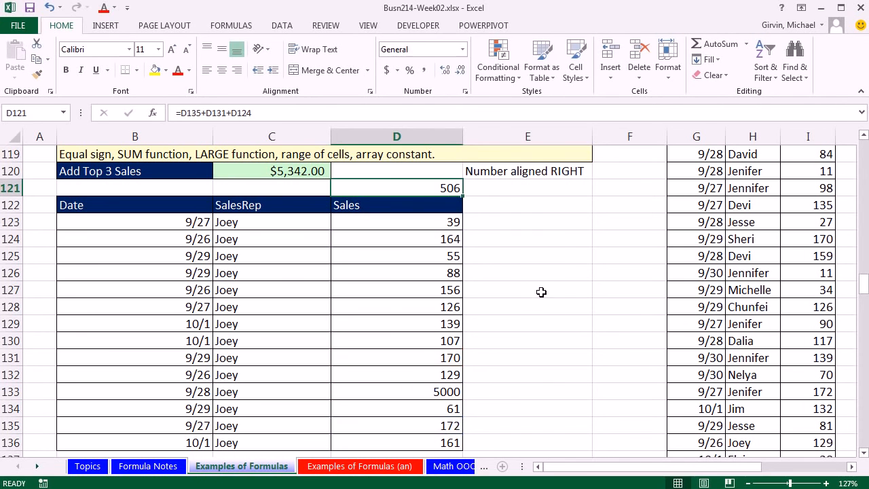
key("ctrl+z")
Step: Review the LARGE function's array constant {1,2,3} in the Add Top 3 Sales formula in C120, keeping the formula as it is
left_click(284, 171)
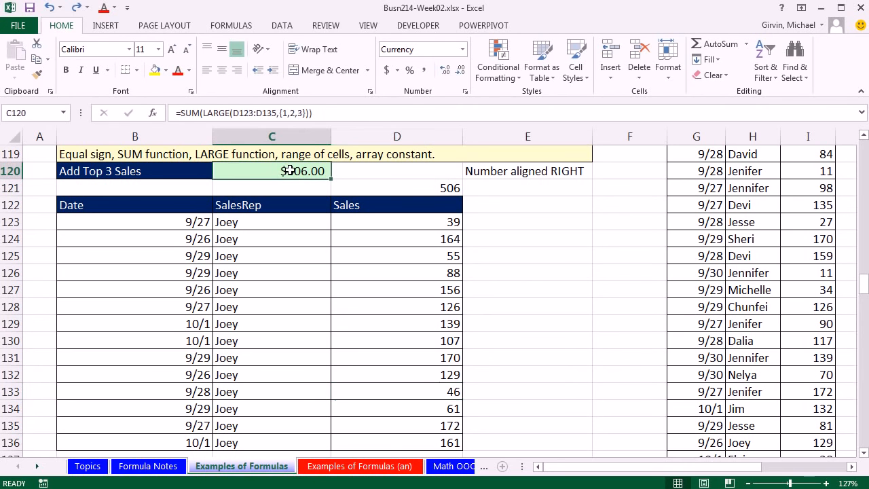
key("F2")
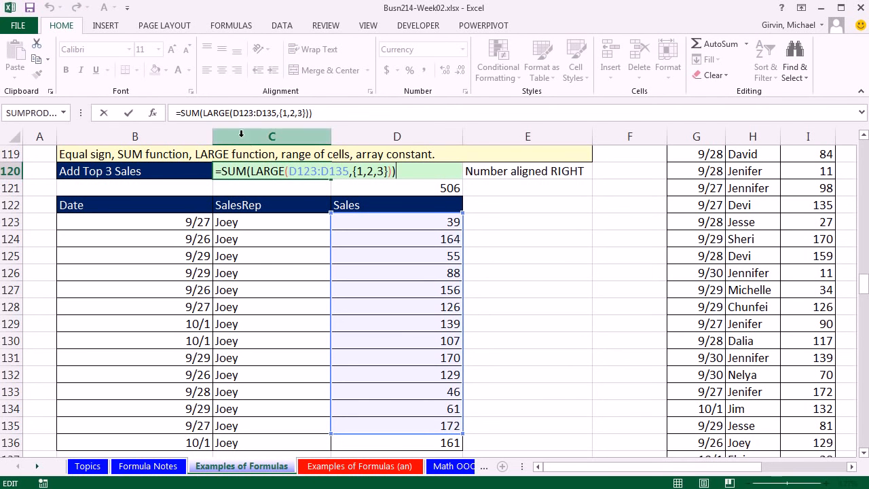
left_click(303, 171)
left_click_drag(355, 172, 389, 171)
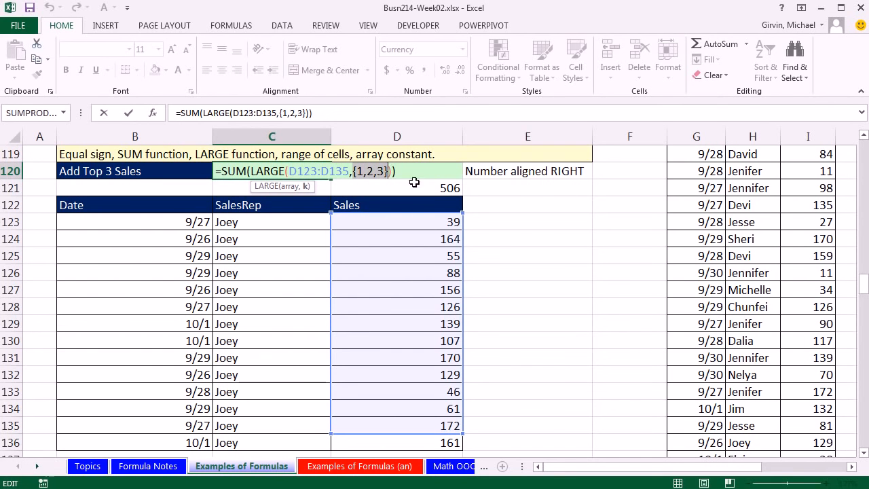
key("Return")
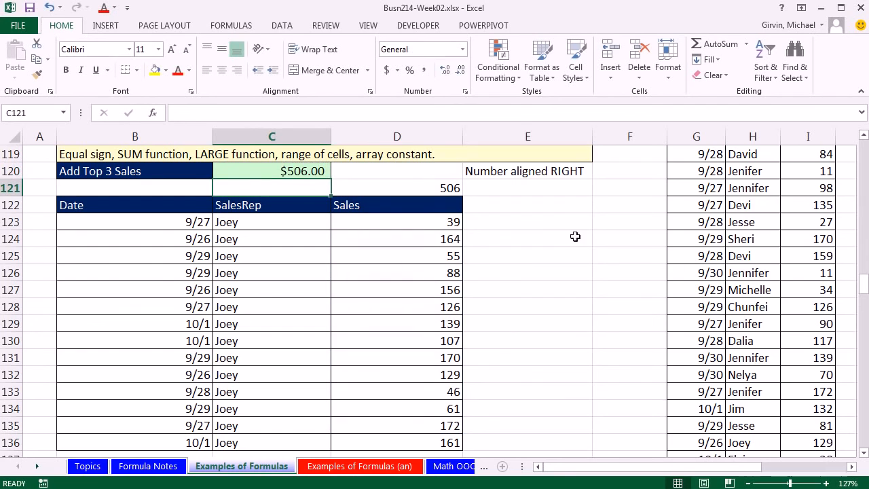
Step: Go to the Ex 11 SUMIFS example and examine the result cell D144 and the product and day criteria in B144 and C144
scroll(865, 452, "down", 6)
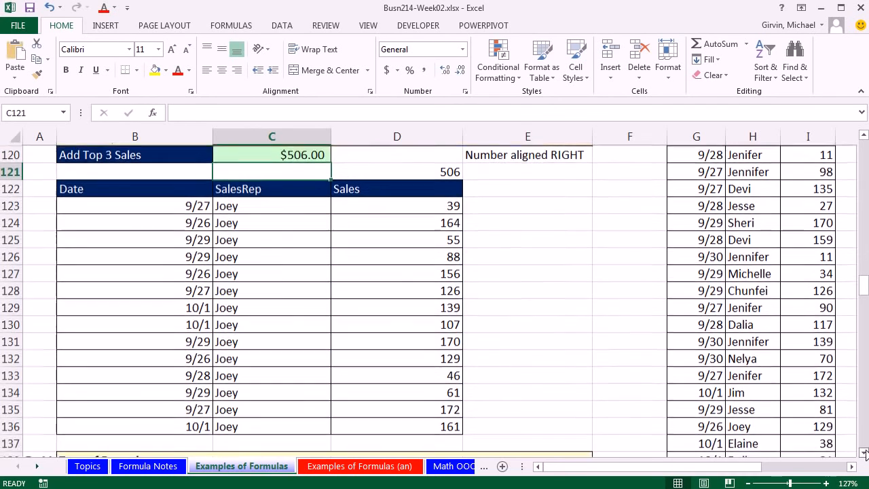
scroll(865, 453, "down", 4)
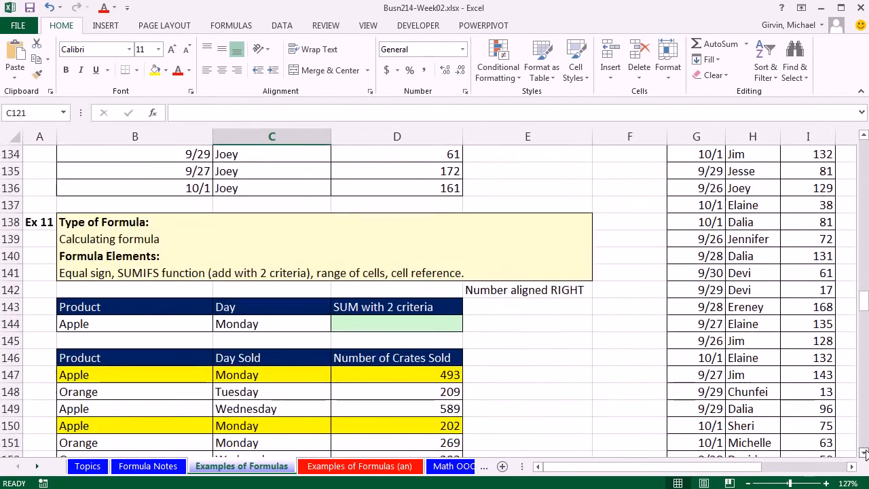
left_click(865, 453)
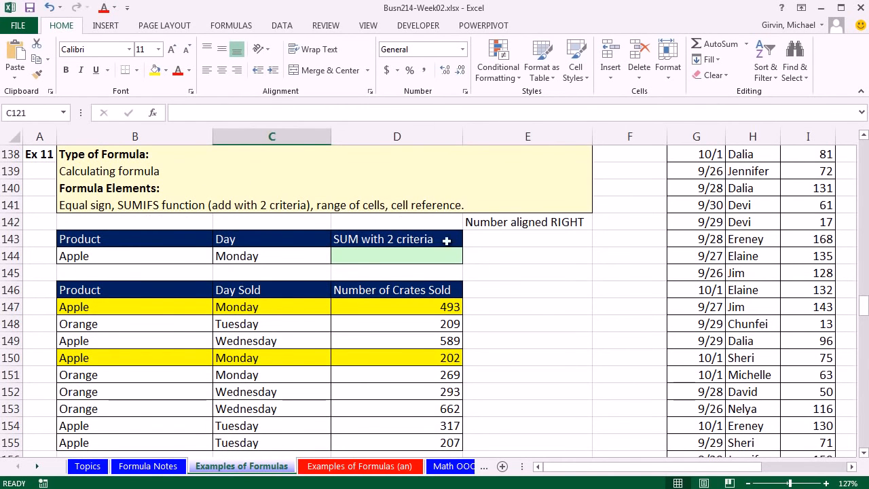
left_click(412, 258)
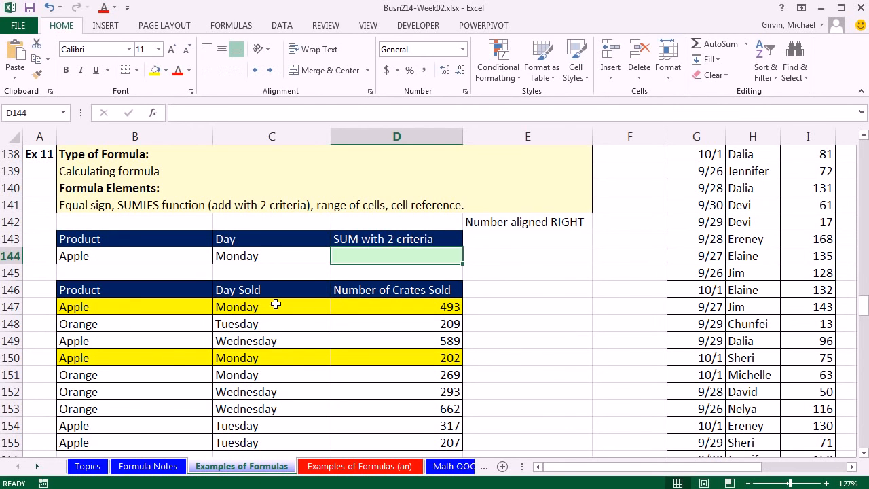
left_click(167, 257)
left_click(247, 257)
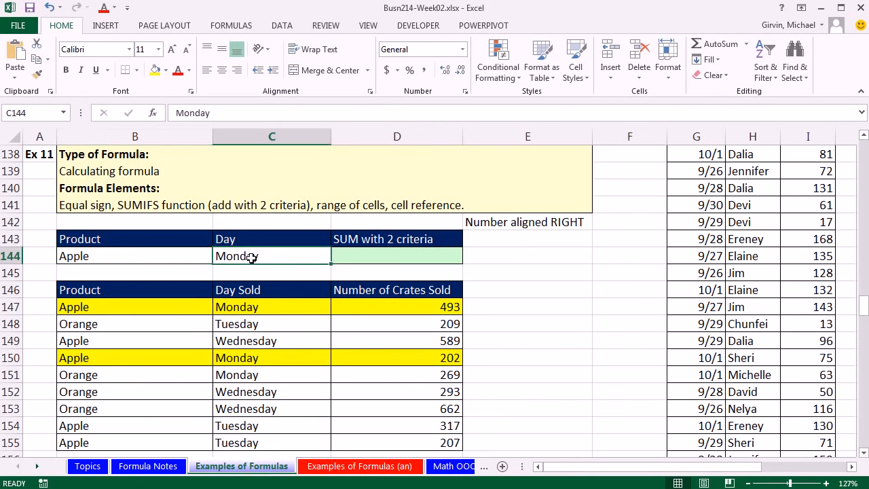
left_click(194, 261)
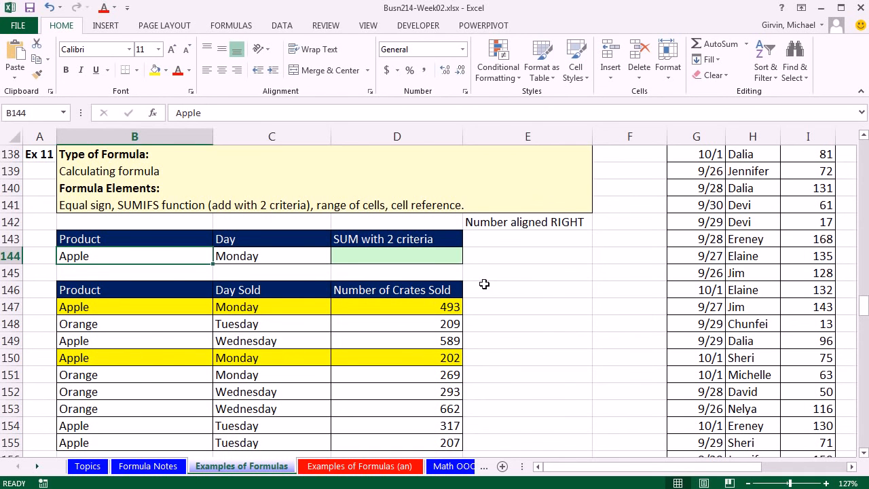
Step: Start a SUMIFS formula in D144 with the crates sold in D147:D155 as the sum range
left_click(446, 258)
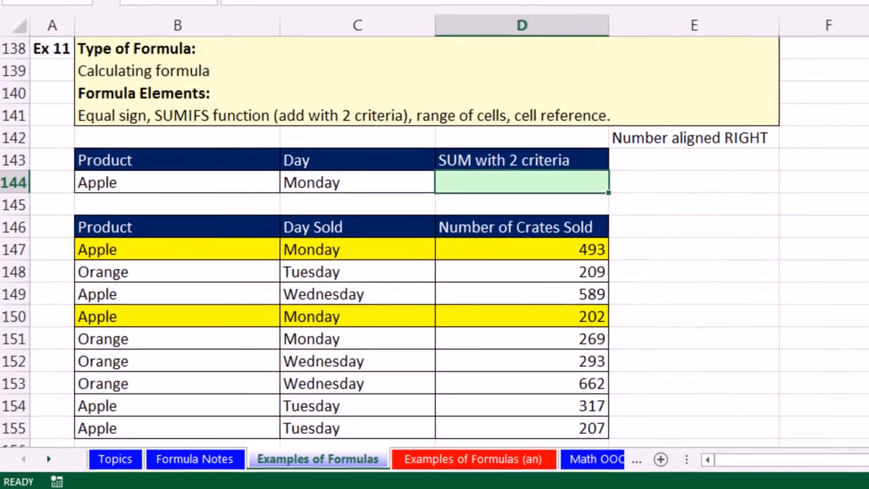
type("=sumif")
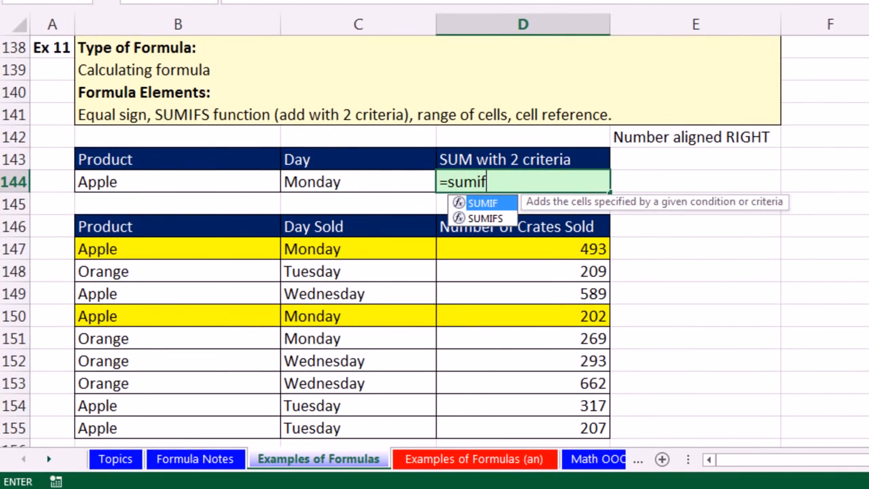
type("s")
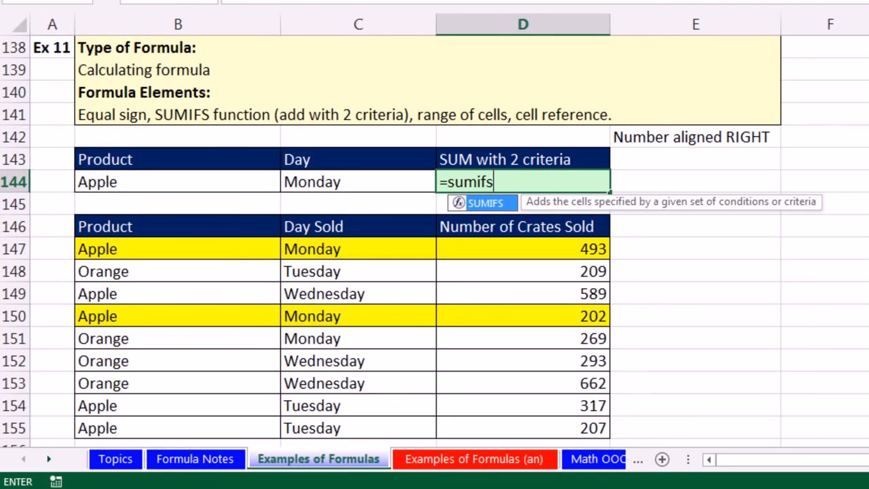
key("Tab")
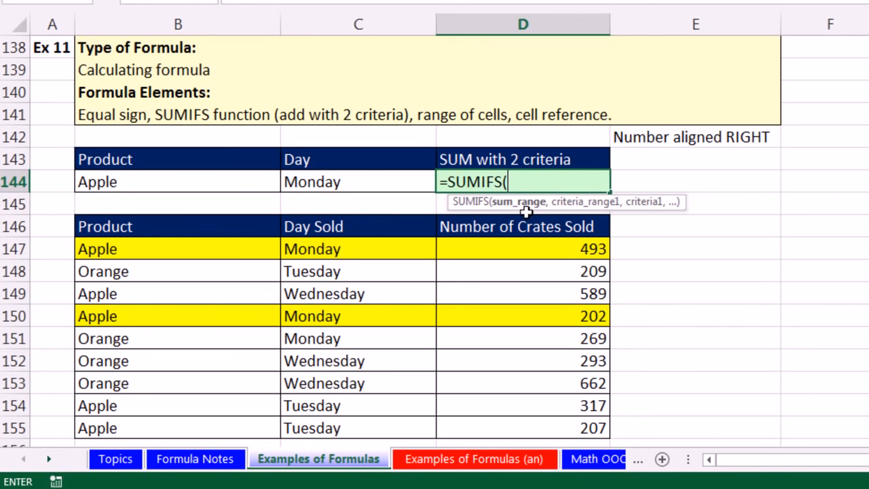
left_click_drag(561, 248, 564, 431)
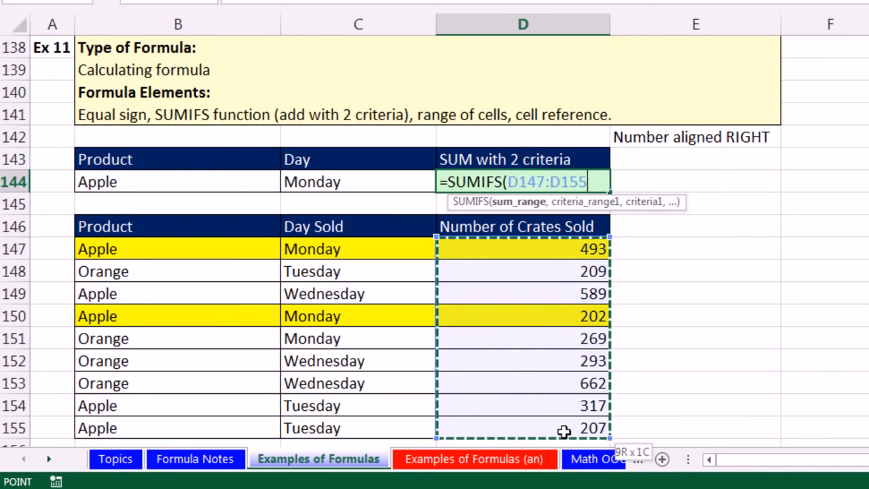
type(",")
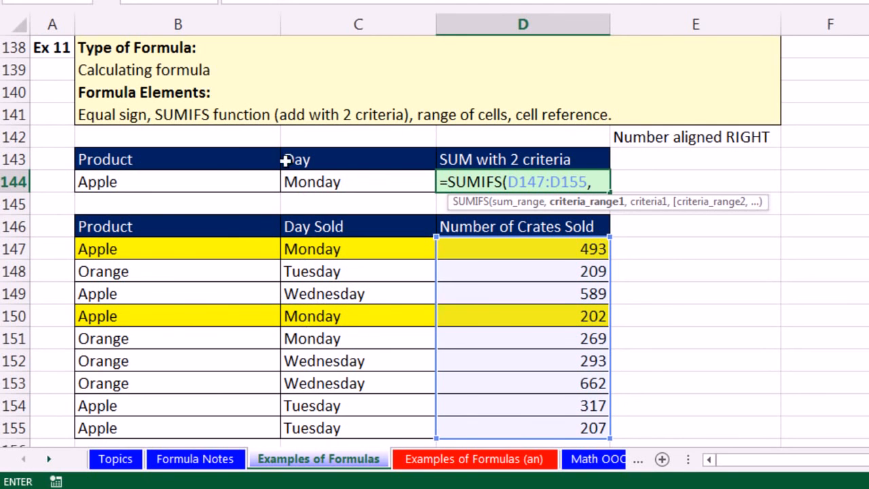
Step: Add the first SUMIFS condition, with products B147:B155 as criteria range and B144 as criterion
left_click_drag(174, 248, 167, 425)
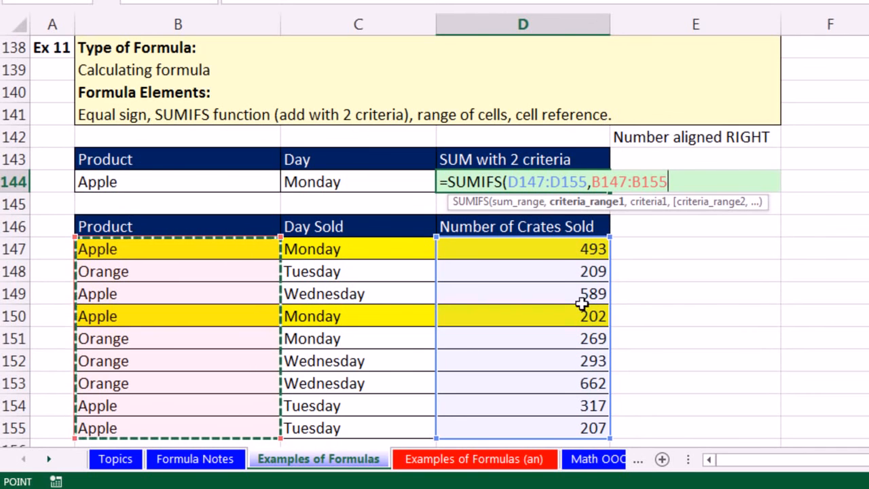
type(",")
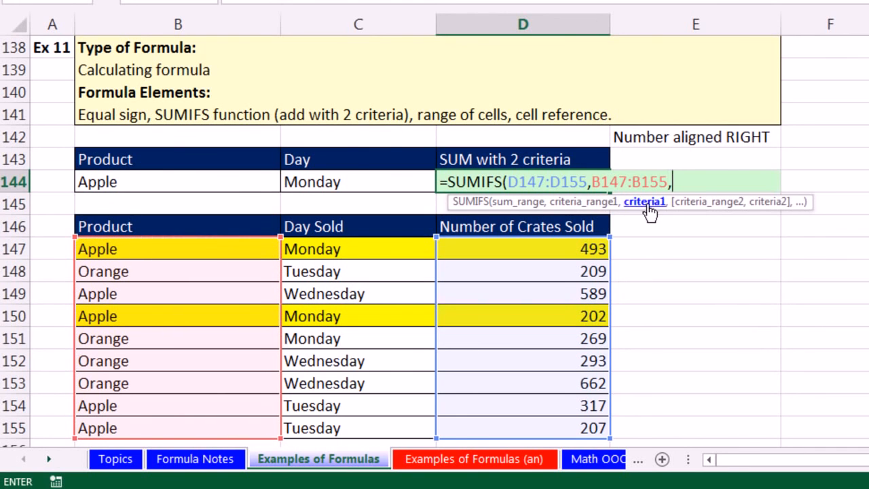
left_click(218, 188)
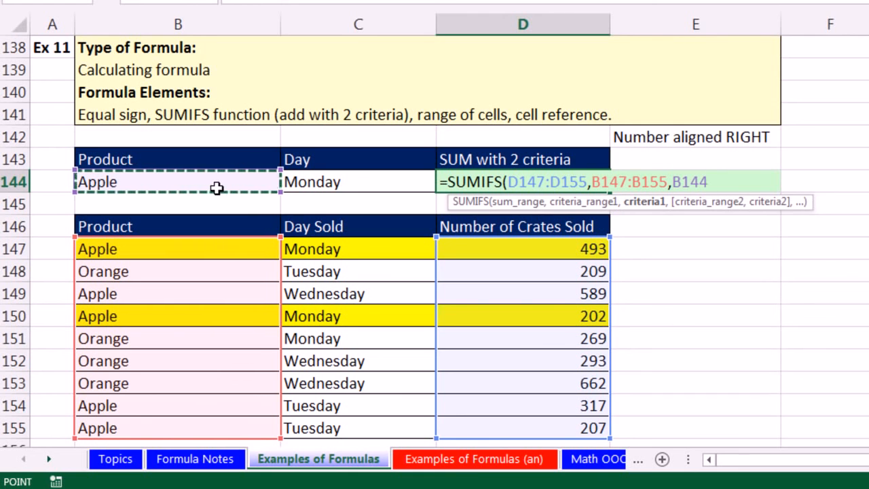
type(",")
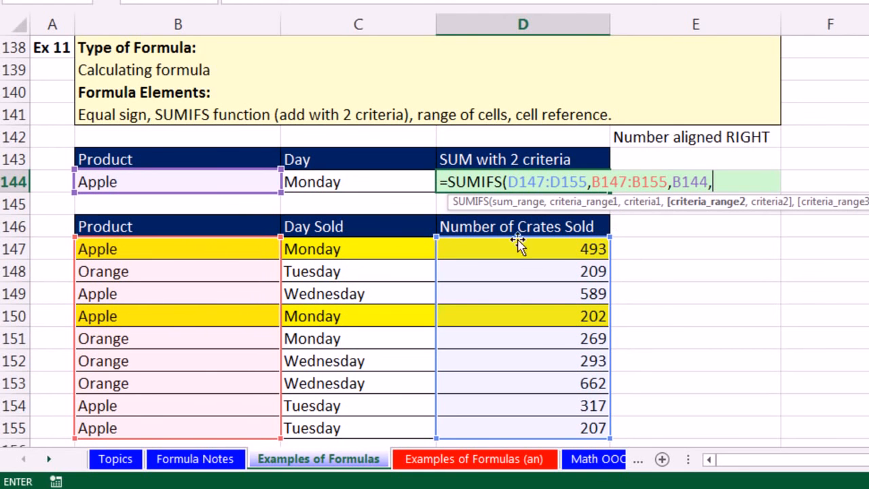
Step: Add days C147:C155 with criterion C144 as the second condition and enter the completed SUMIFS formula in D144
left_click_drag(355, 246, 358, 423)
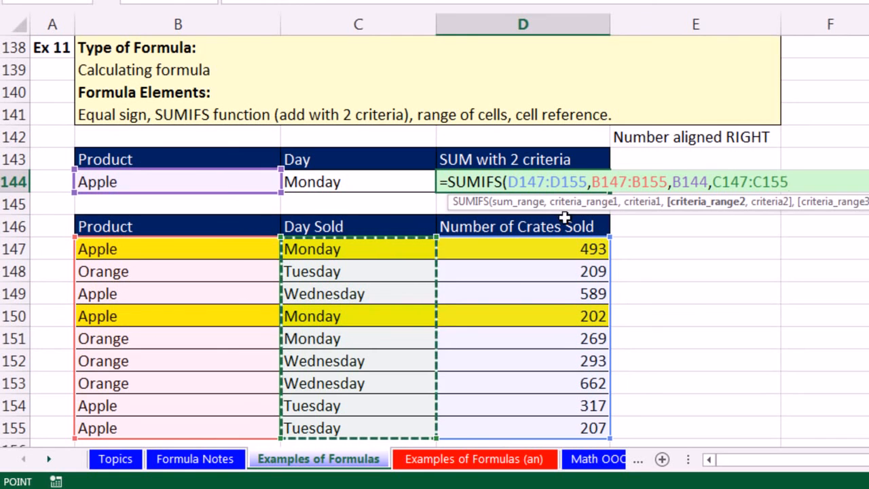
type(",")
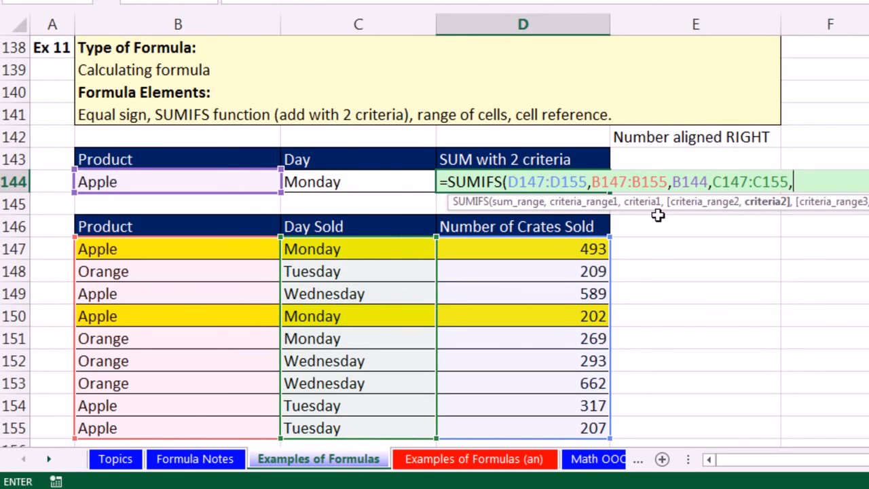
left_click(315, 178)
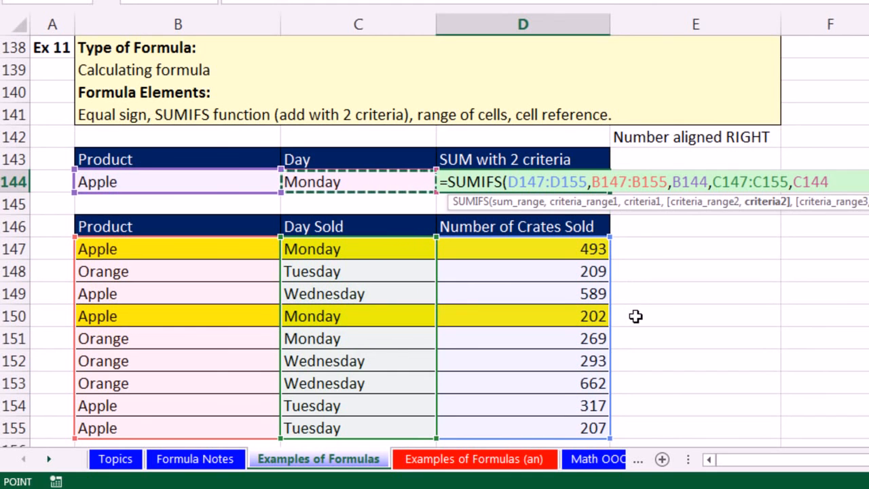
type(")")
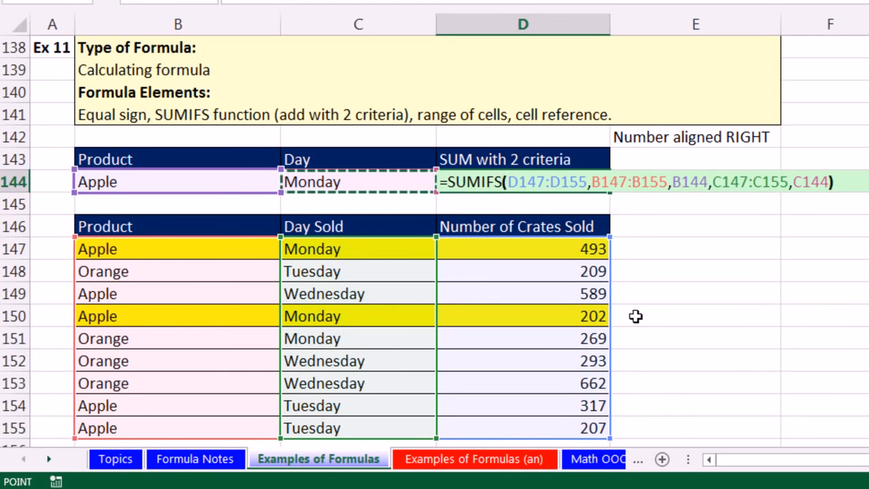
key("ctrl+Return")
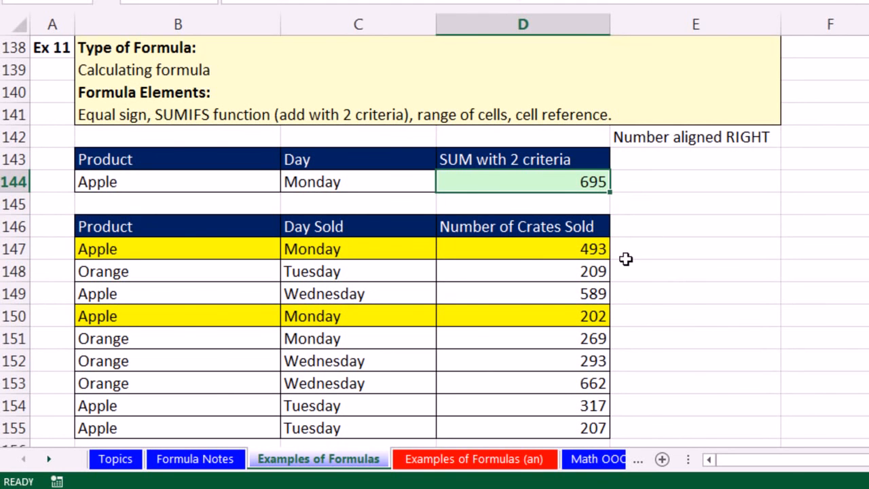
Step: Check the SUMIFS total against the combined sum of the Apple Monday crates in D147 and D150
left_click(600, 322)
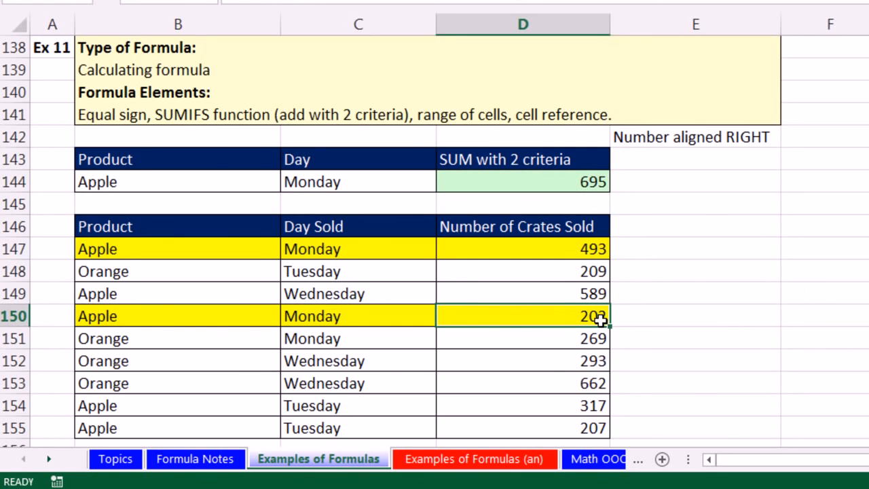
left_click(575, 250, "ctrl")
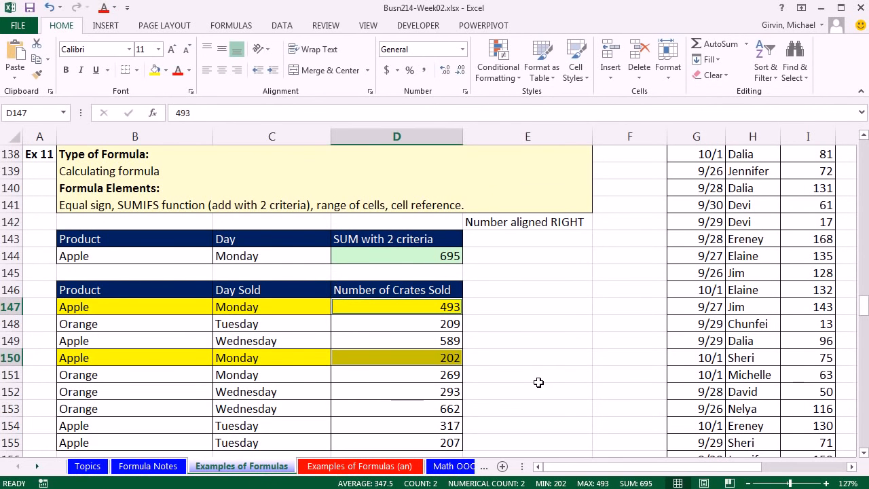
left_click(536, 379)
Step: Set the product criterion in B144 to Orange and the day criterion in C144 to Wednesday
left_click(164, 253)
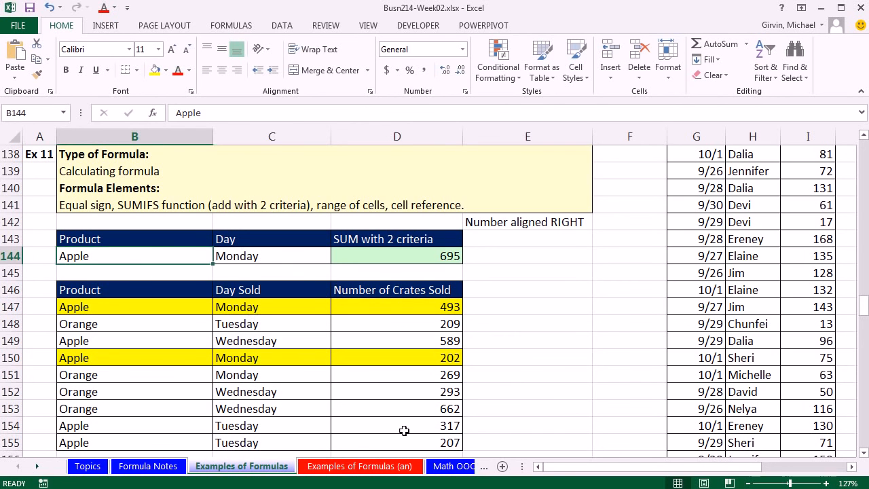
type("Orange")
key("Return")
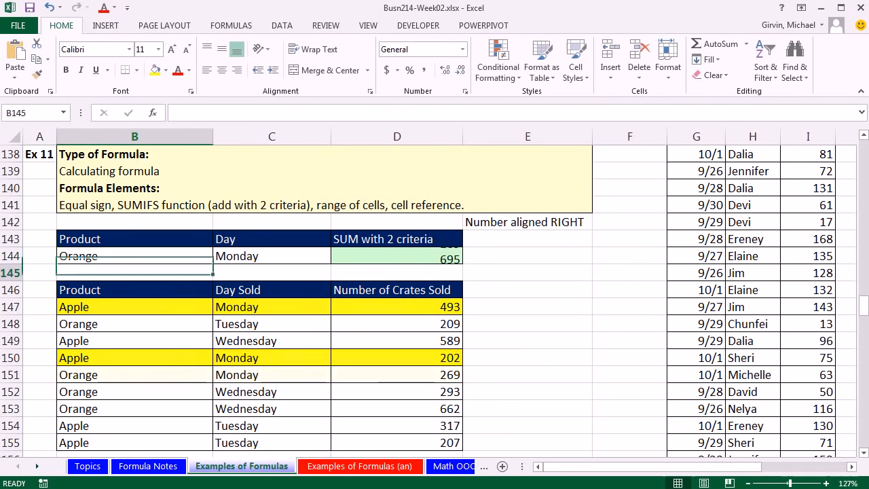
left_click(262, 256)
type("Wednes")
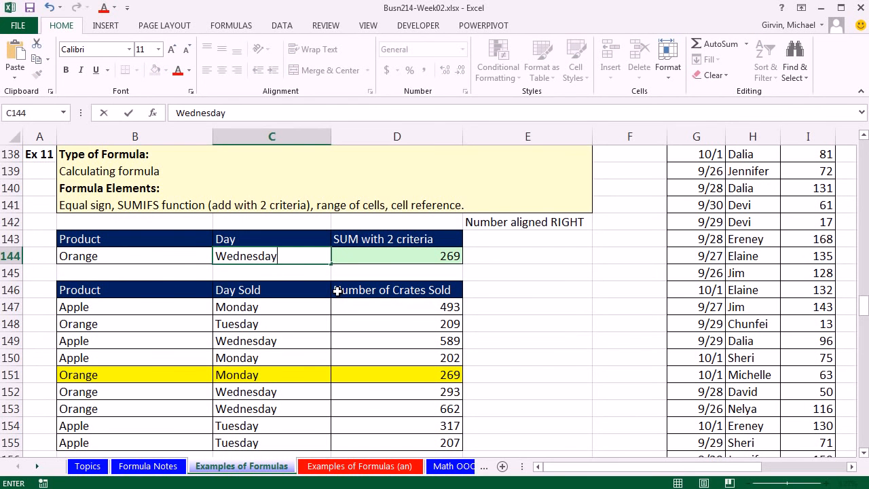
type("day")
key("ctrl+Return")
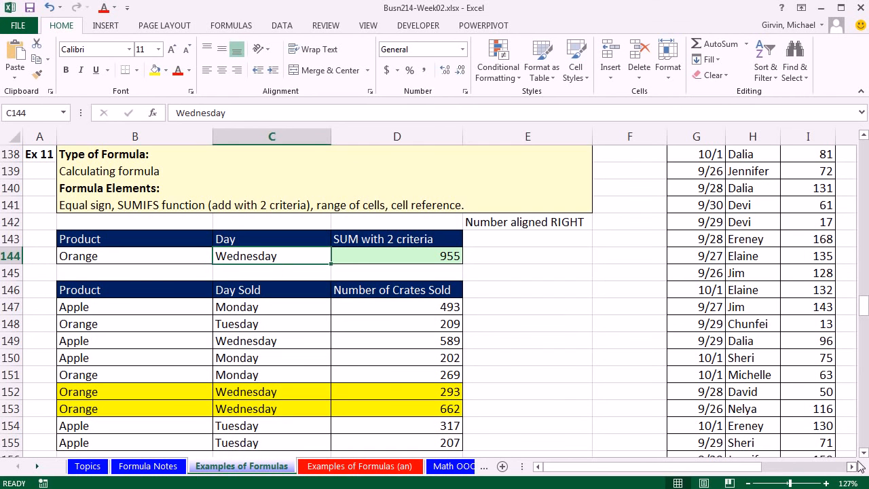
Step: Review the SUMIFS formula in D144 without changing it, and go to the Ex 12 COUNTIFS example
double_click(451, 256)
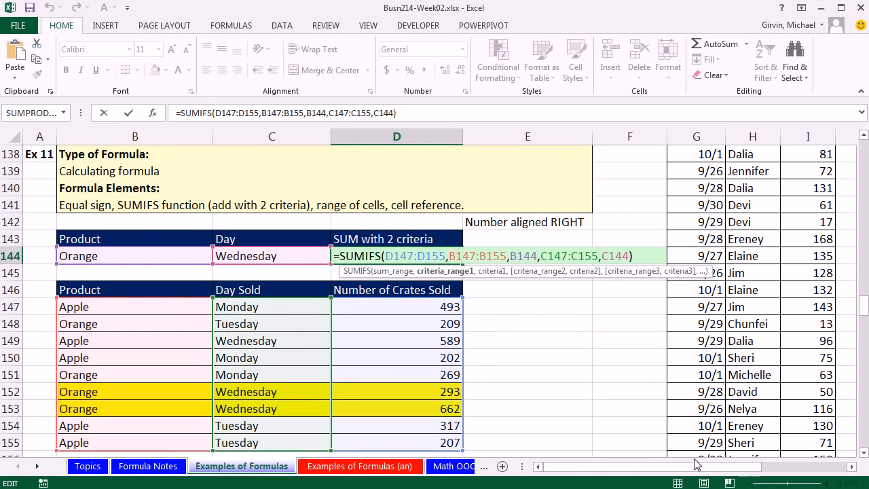
key("Return")
left_click_drag(865, 453, 864, 455)
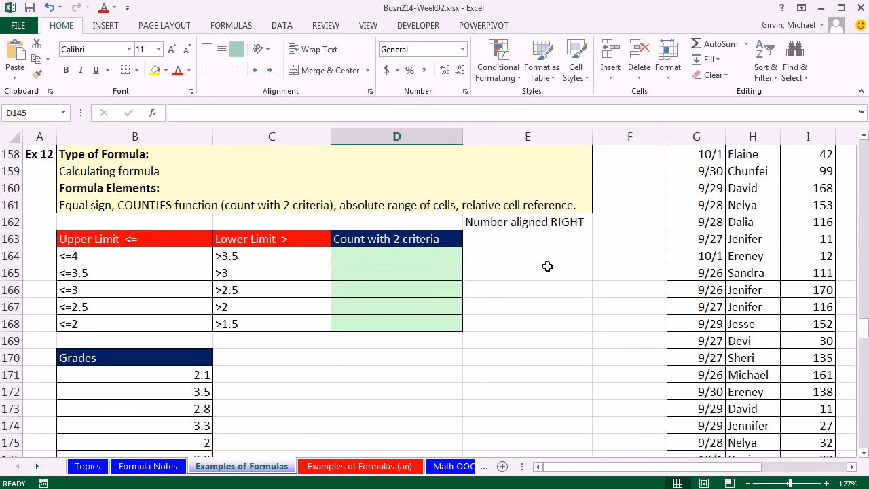
left_click(864, 452)
left_click(864, 453)
left_click(863, 452)
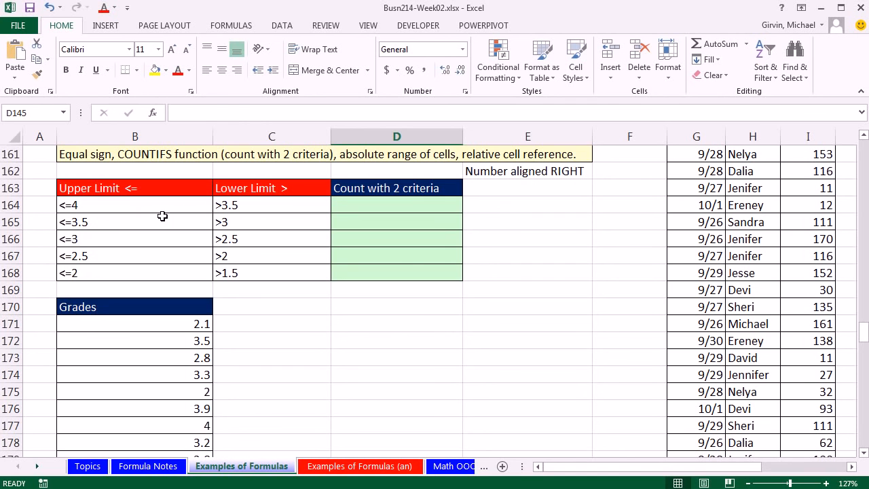
Step: Examine the grades from B171 down and compare the upper and lower limits in B164:C165, especially the shared 3.5 boundary
left_click_drag(169, 322, 169, 440)
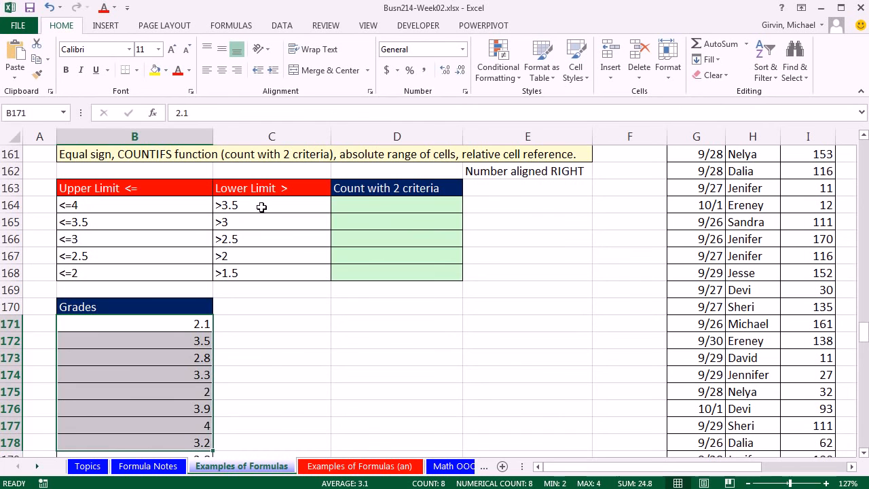
left_click(407, 204)
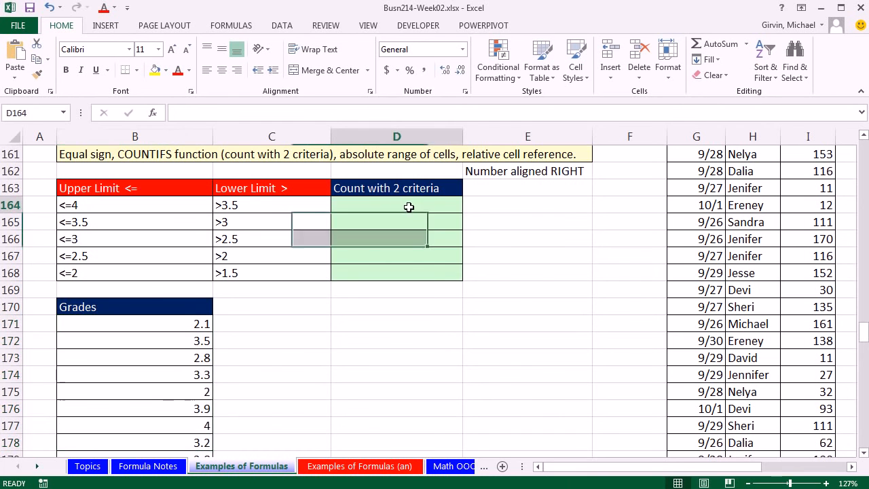
left_click(114, 229)
left_click(299, 220)
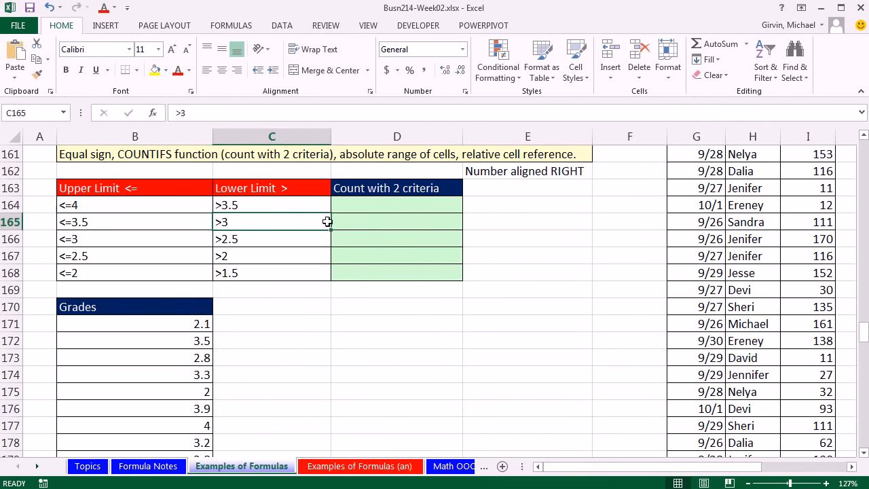
left_click(371, 238)
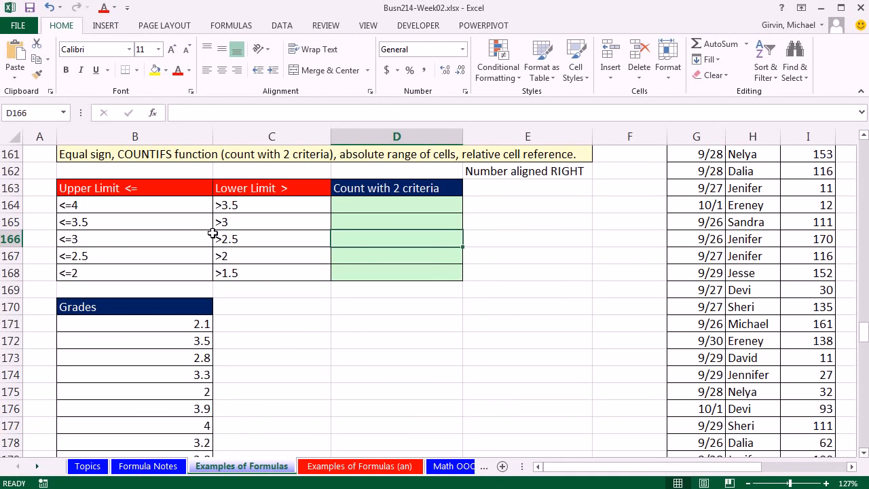
left_click(252, 204)
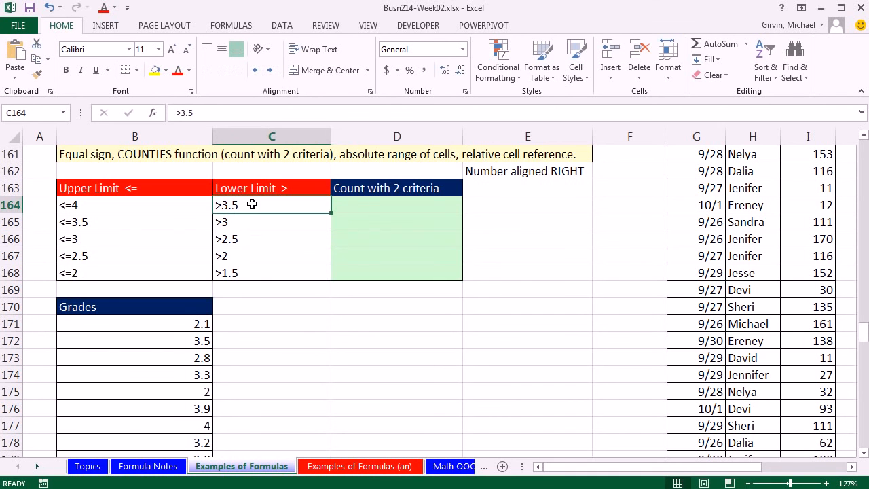
left_click(193, 222)
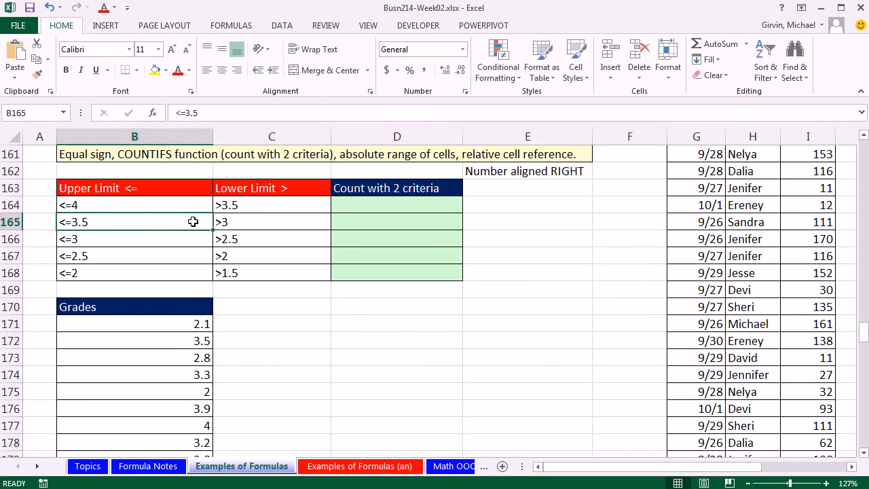
left_click(262, 204)
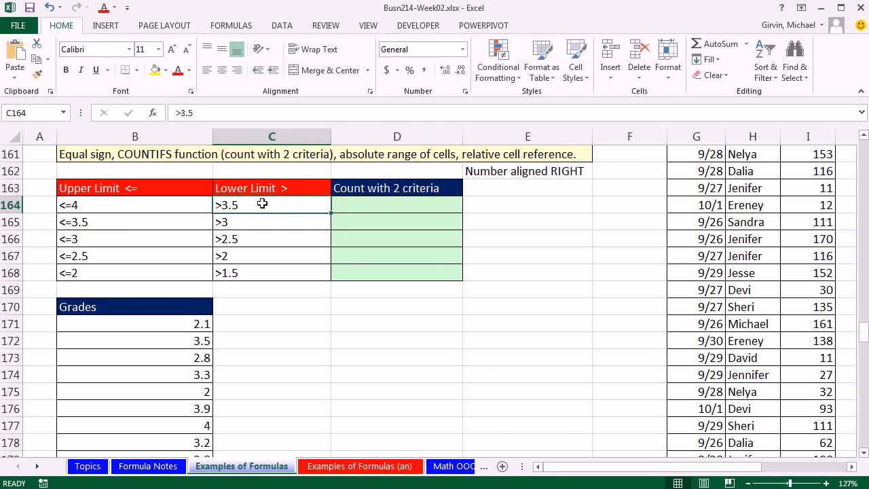
left_click(196, 223)
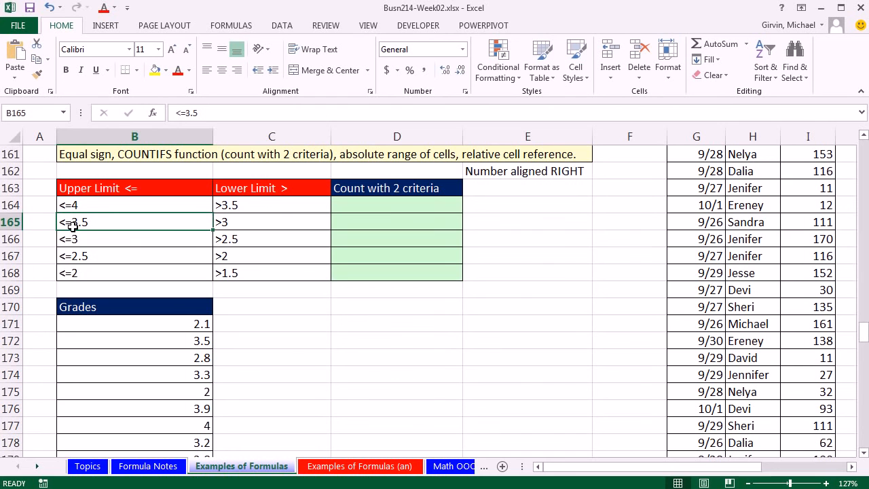
Step: Try >=3.5 as the lower limit in C164, undo that change, and select the first count cell D164
double_click(222, 204)
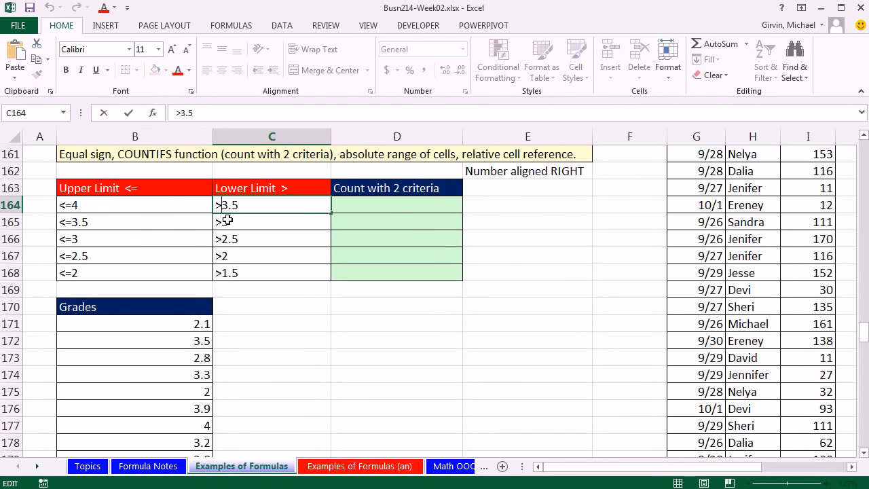
type("=")
key("ctrl+Return")
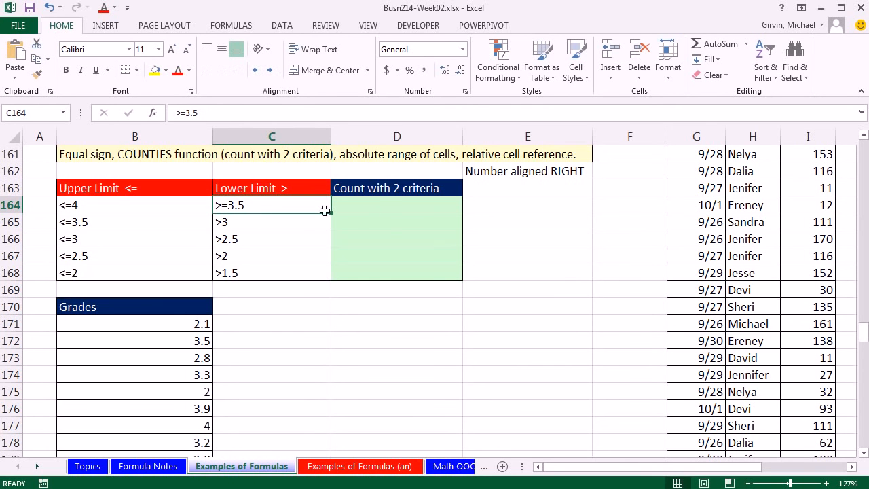
key("ctrl+z")
left_click(380, 205)
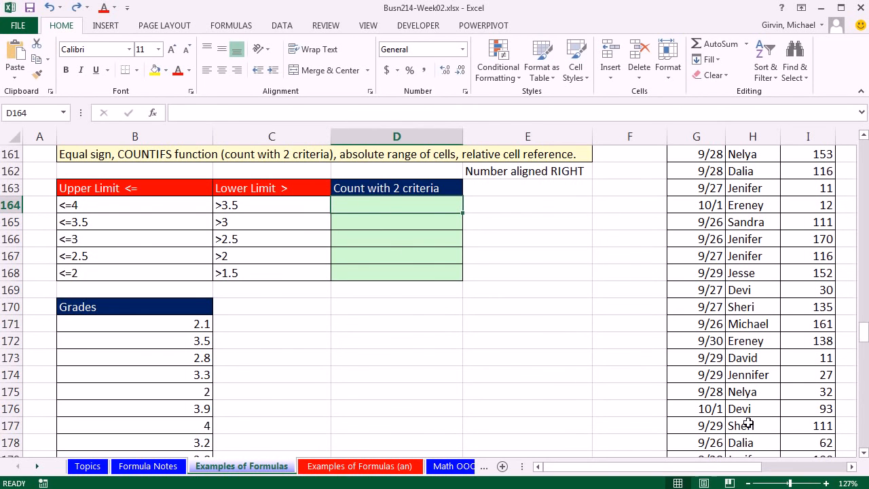
Step: Start a COUNTIFS formula in D164 with the grades B171:B181 as the first criteria range
type("=")
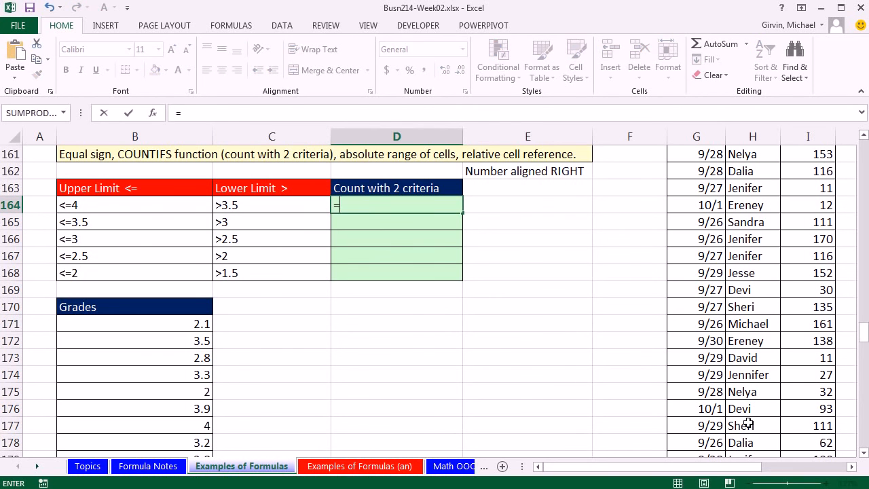
type("countif")
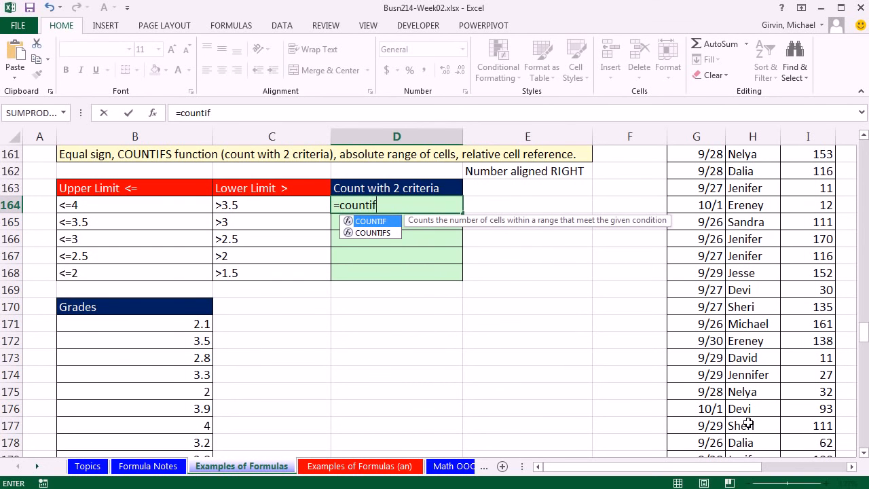
type("s")
key("Tab")
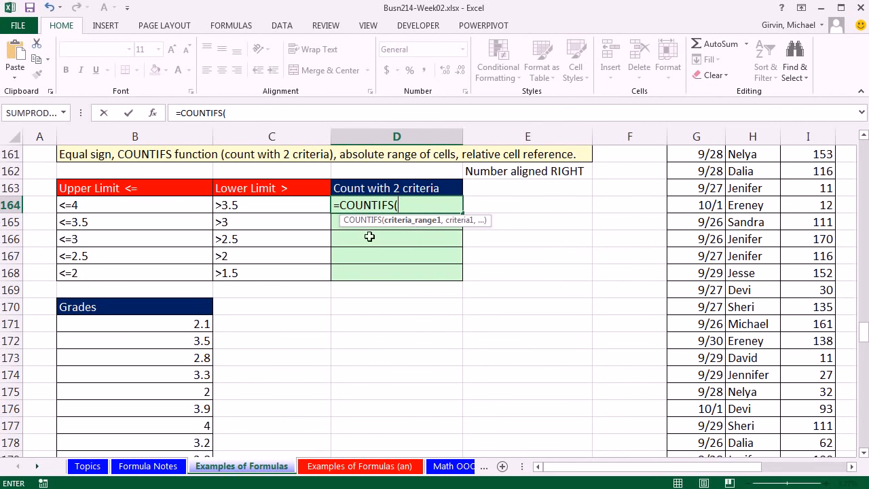
left_click(202, 323)
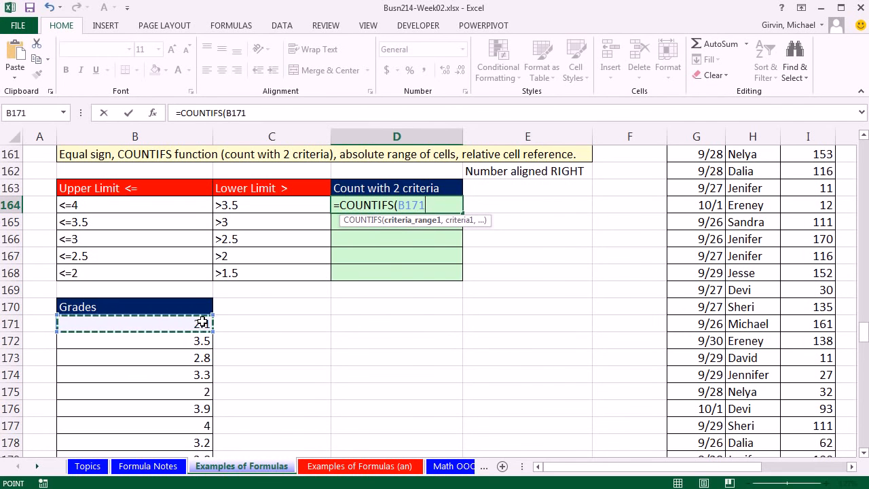
key("ctrl+shift+Down")
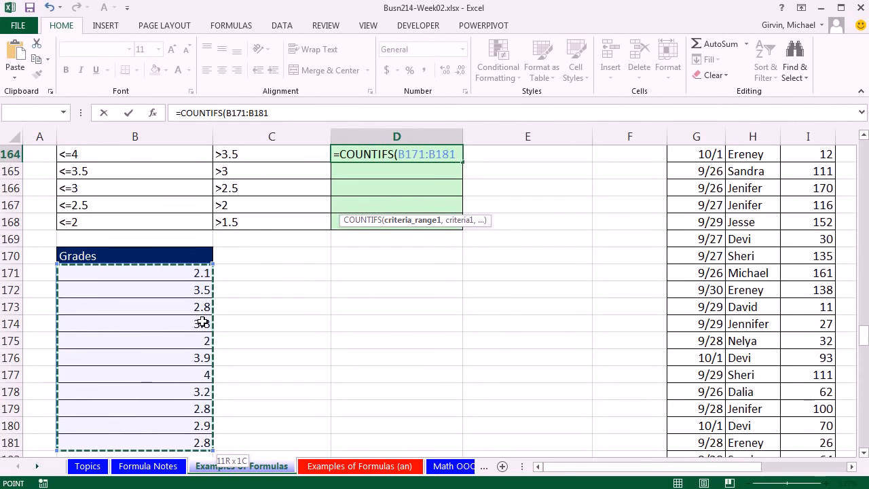
scroll(292, 330, "up", 1)
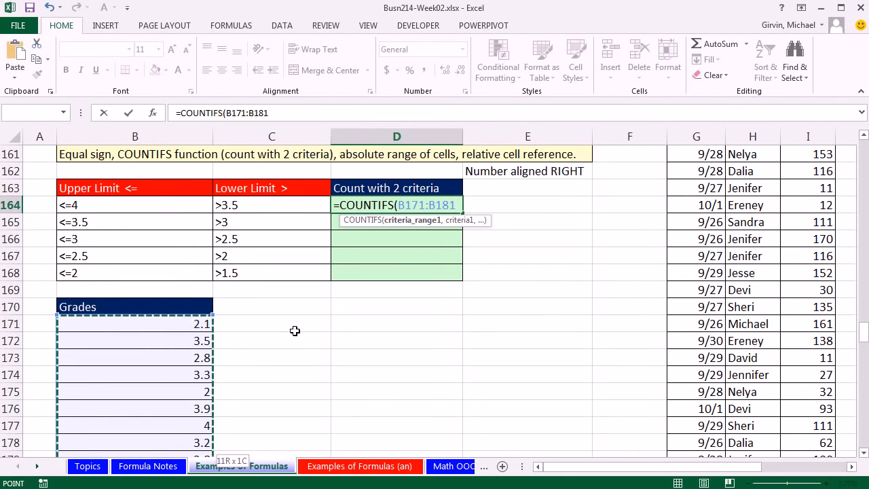
type(",")
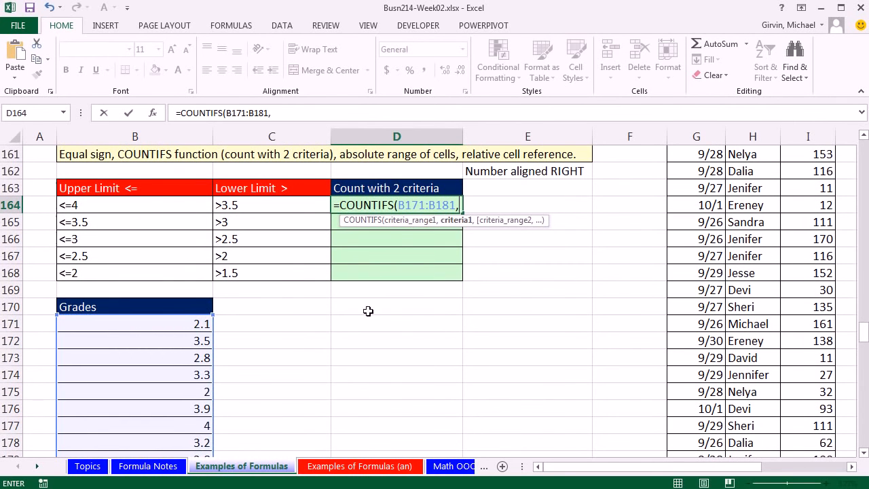
Step: Try switching the B171:B181 reference in the formula between relative, mixed and absolute forms
left_click(428, 207)
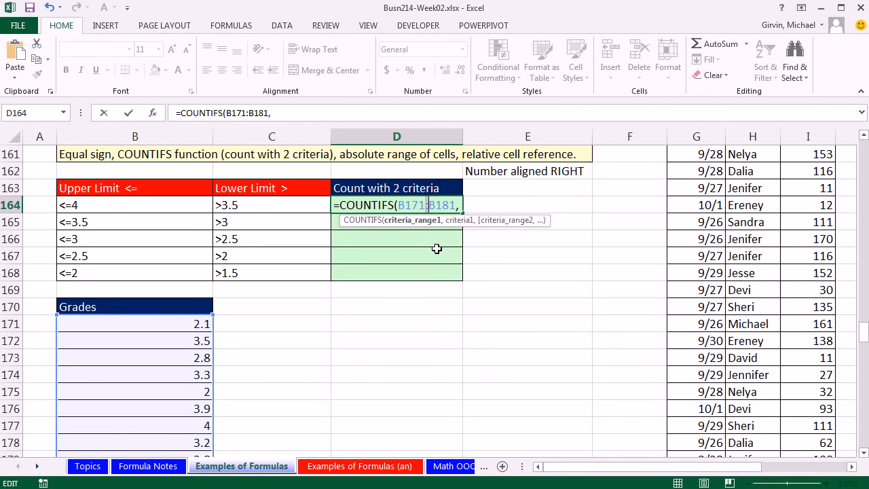
key("F4")
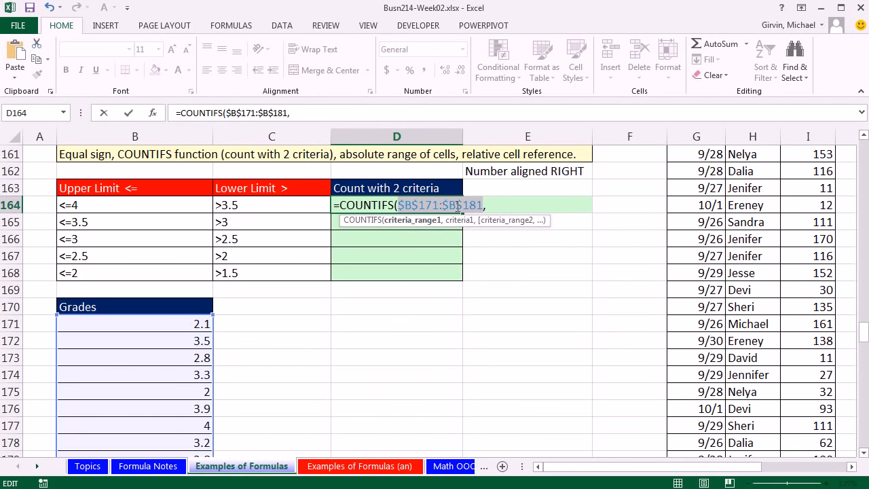
key("F4")
key("F4")
key("F4")
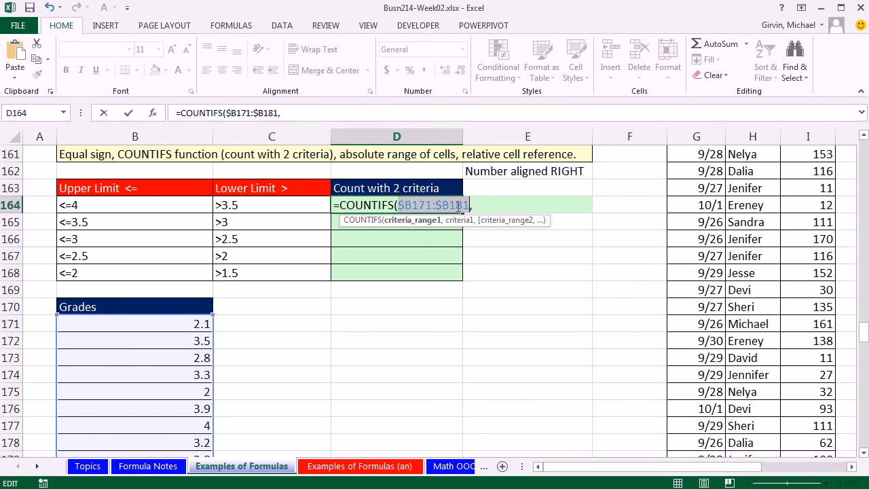
left_click(449, 204)
left_click_drag(398, 204, 455, 205)
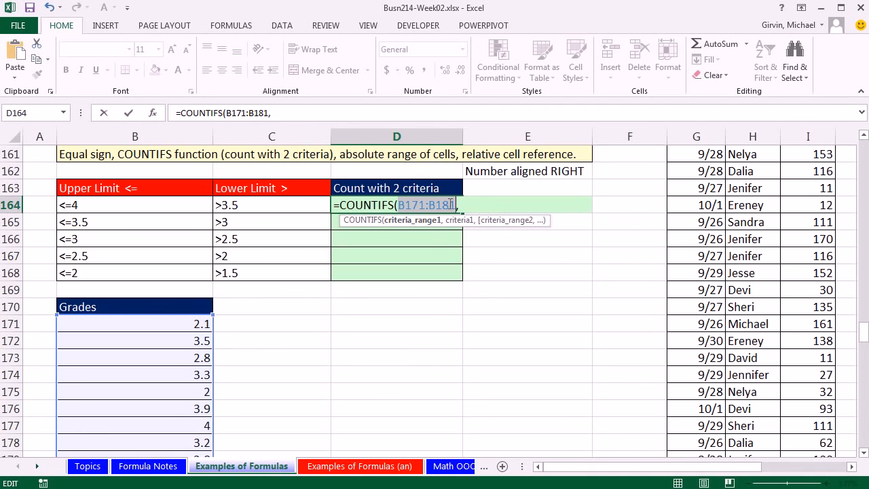
key("F4")
key("F4")
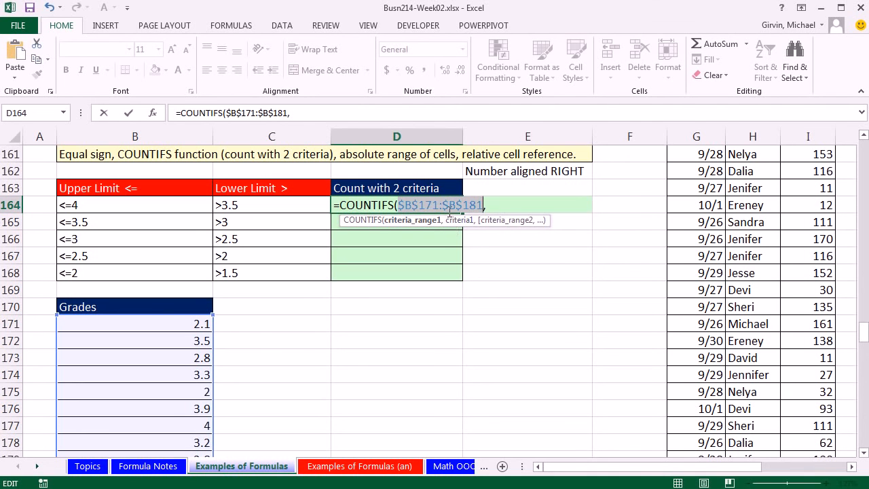
key("F4")
key("F4")
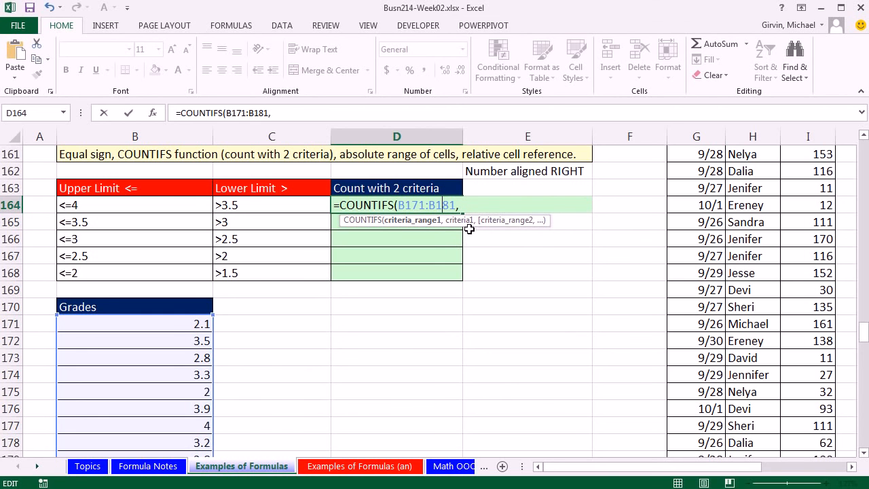
key("F4")
key("F4")
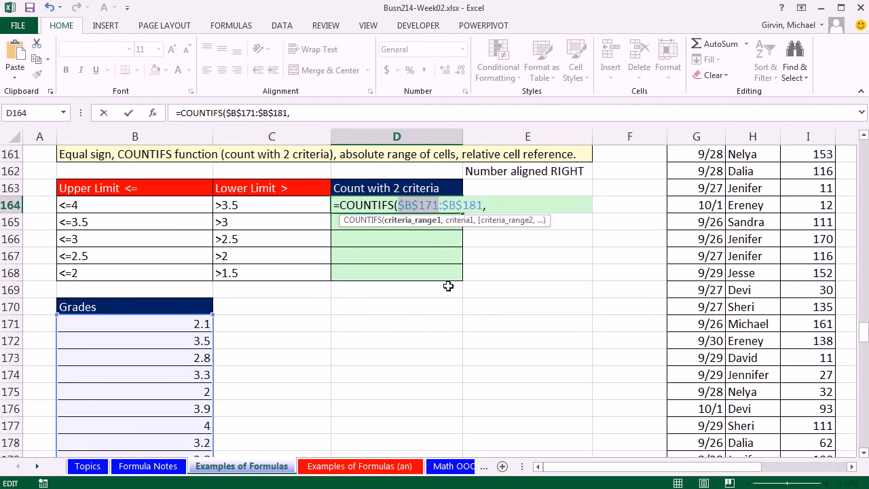
left_click(441, 205)
key("F4")
key("F4")
key("F4")
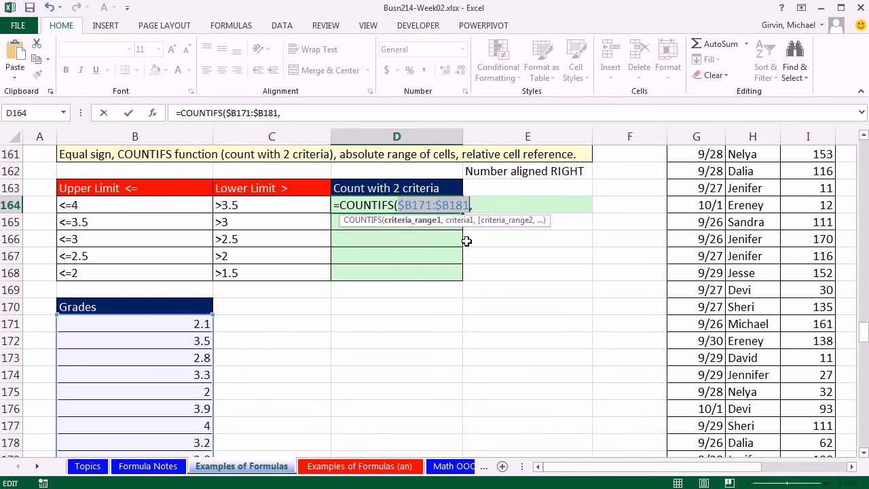
Step: Lock the first criteria range as $B$171:$B$181 and use the upper limit in B164 as its criterion
left_click(425, 205)
key("F4")
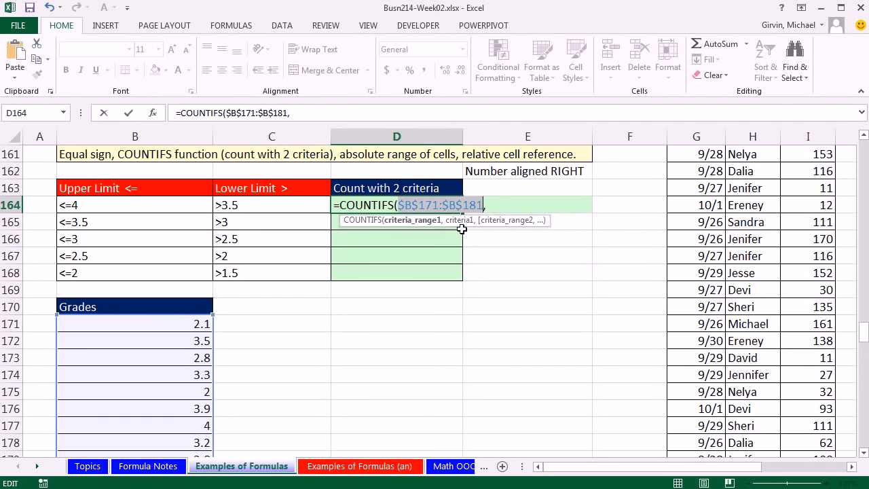
left_click(495, 208)
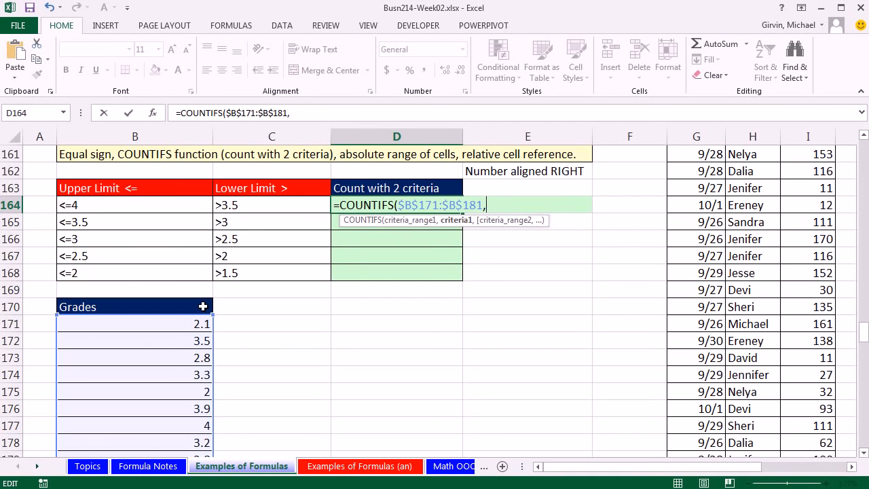
left_click(169, 207)
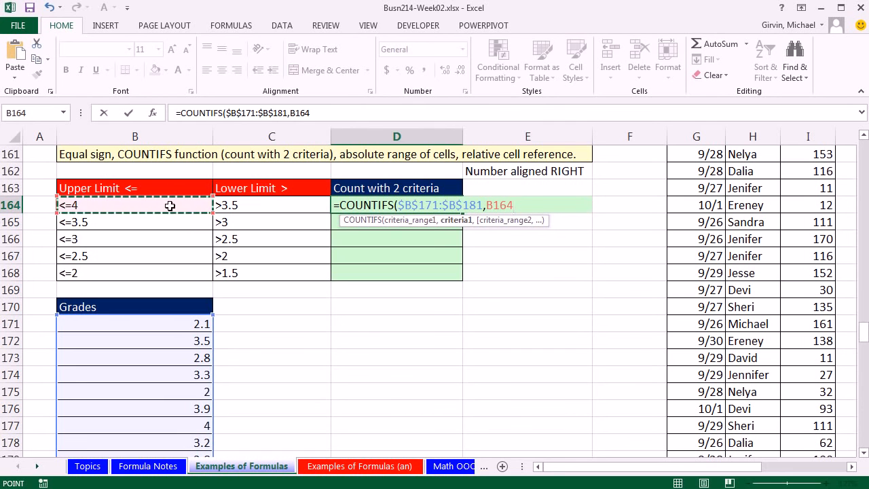
type(",")
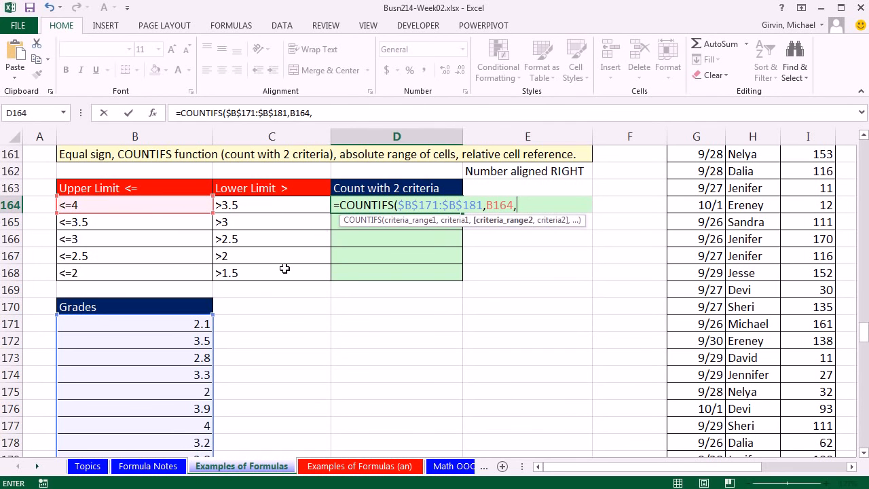
Step: Add $B$171:$B$181 as the second criteria range with the lower limit C164 as its criterion, and enter the formula in D164
left_click(184, 322)
key("ctrl+shift+Down")
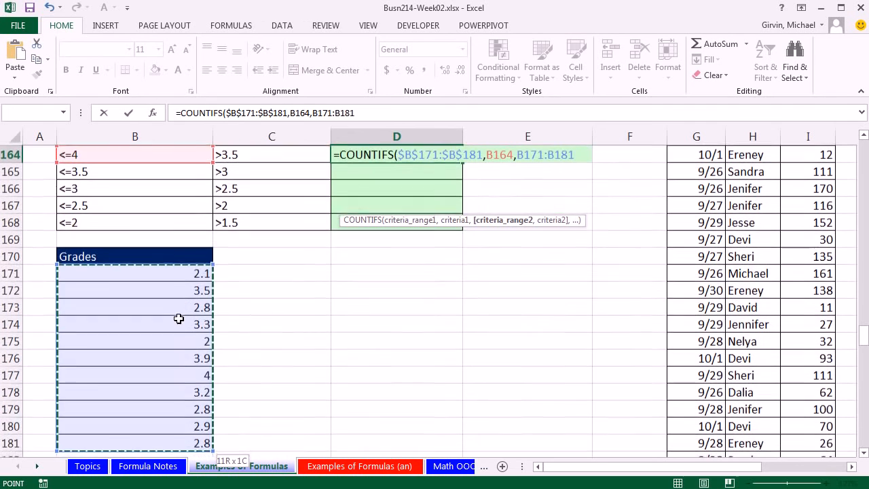
key("F4")
scroll(306, 351, "up", 2)
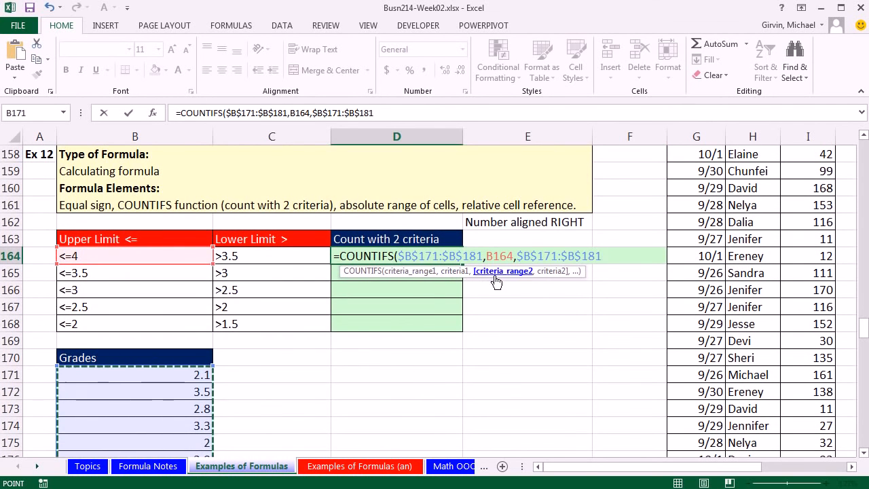
type(",")
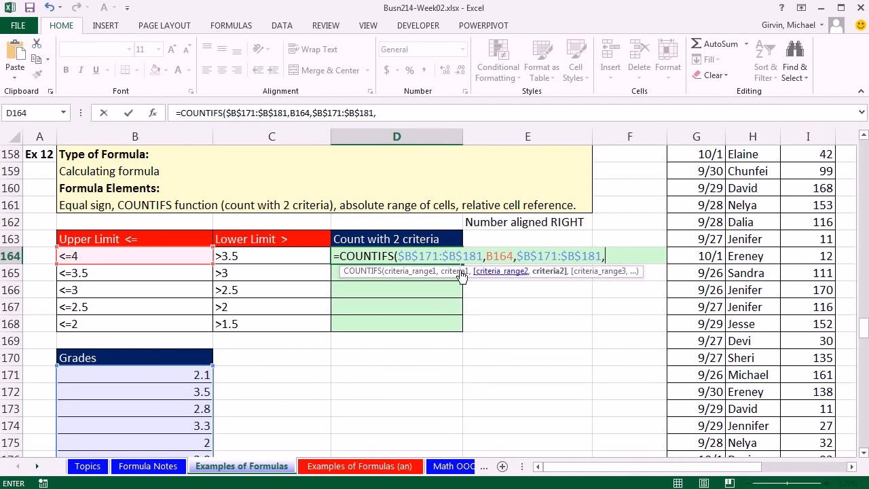
left_click(268, 259)
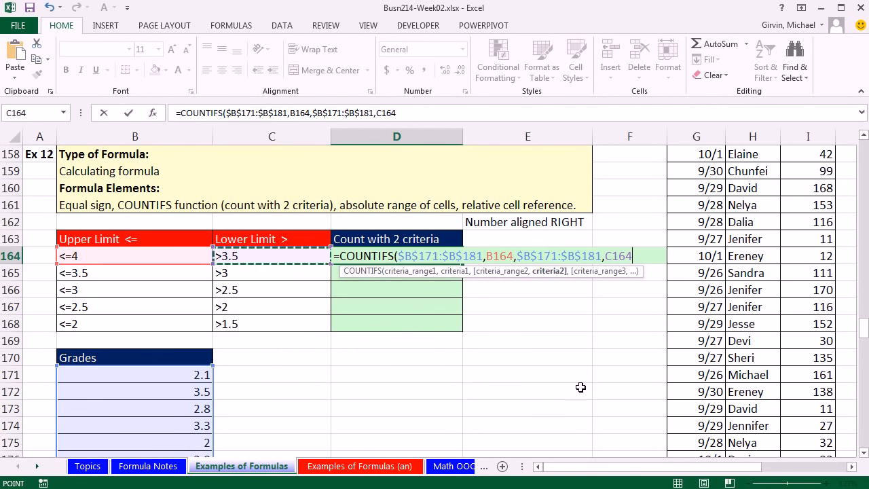
type(")")
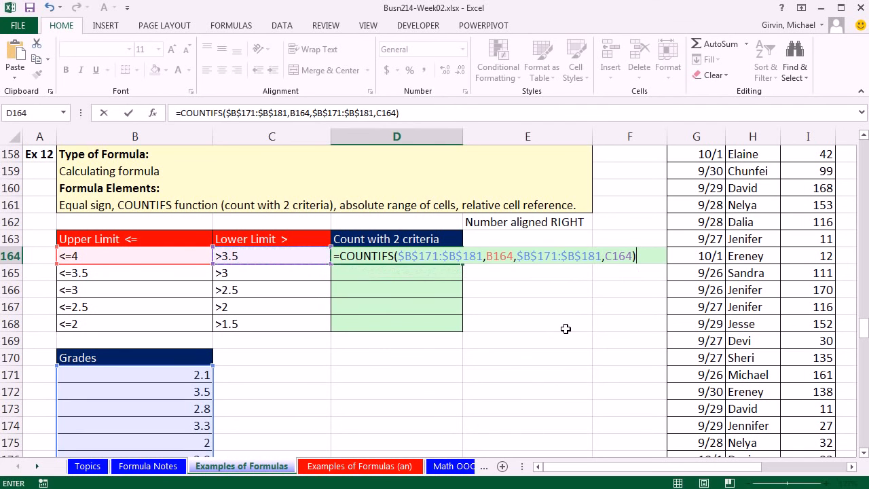
key("ctrl+Return")
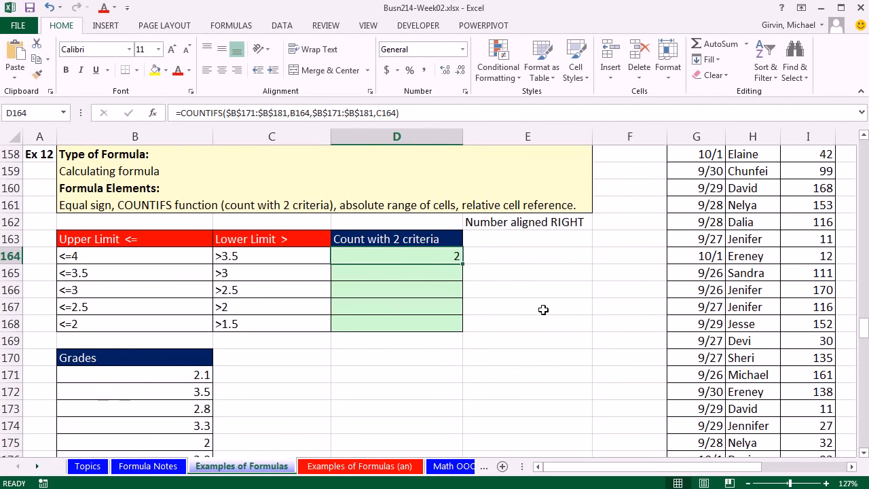
Step: Copy the COUNTIFS formula from D164 down through D168 and check the cell references in D168
double_click(462, 263)
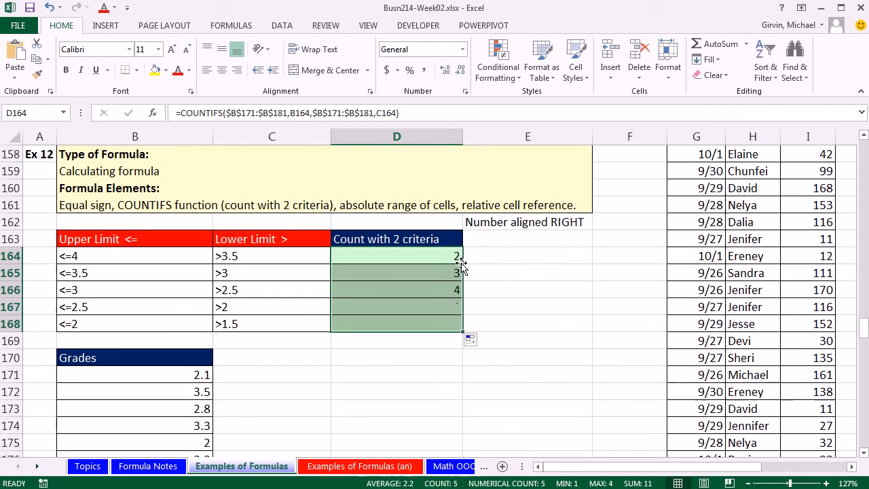
left_click(438, 325)
key("F2")
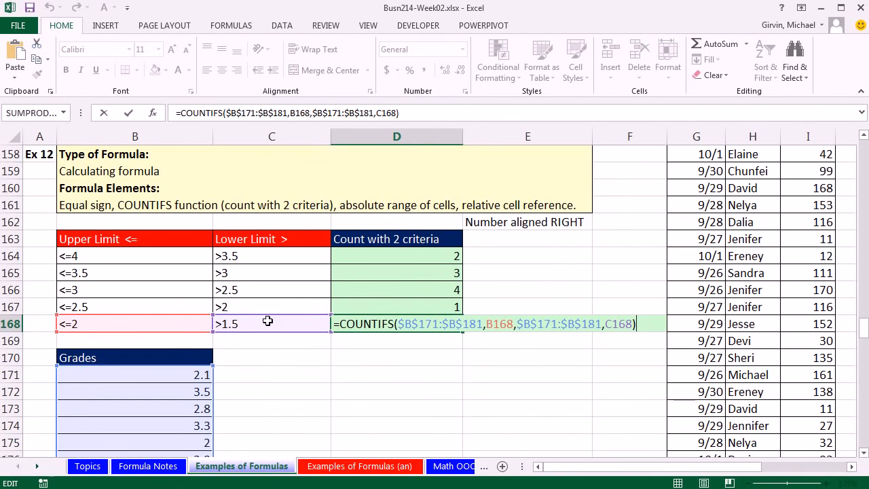
scroll(217, 328, "down", 1)
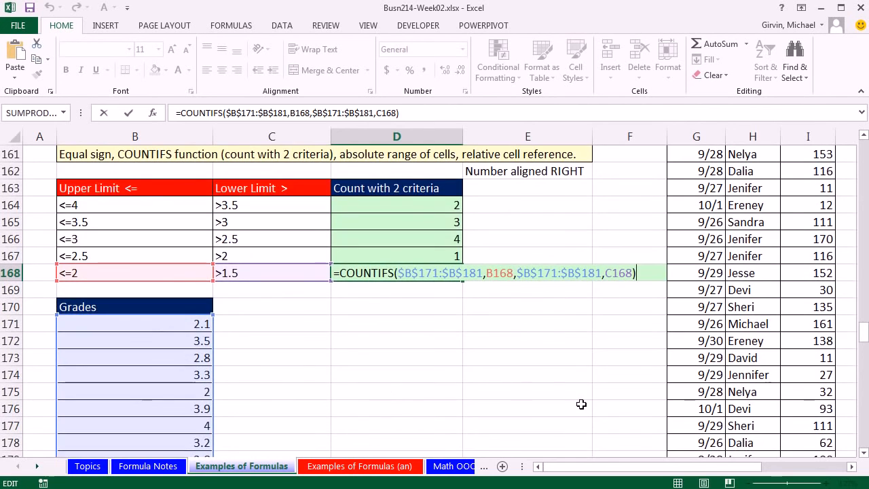
scroll(586, 407, "up", 2)
key("ctrl+Return")
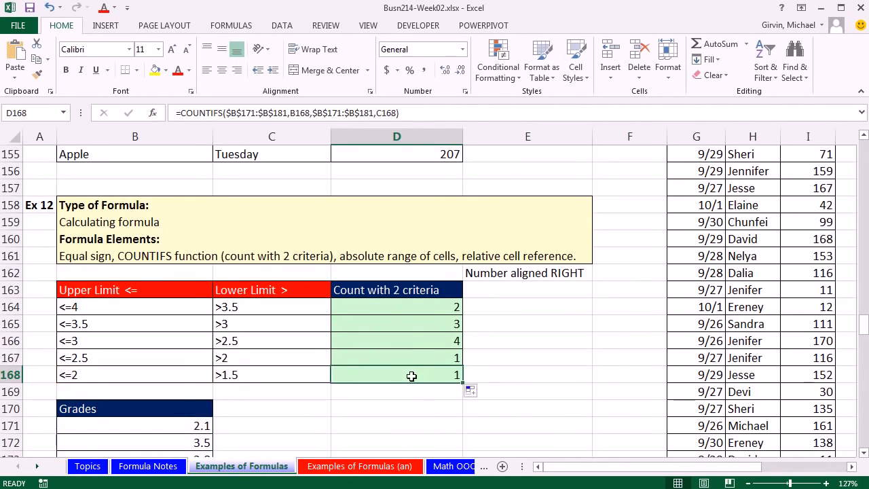
Step: Review the COUNTIFS formula in D166 and its lower limit in C166 without changing them, and go to the Formula Notes sheet
scroll(411, 377, "down", 1)
scroll(412, 376, "down", 1)
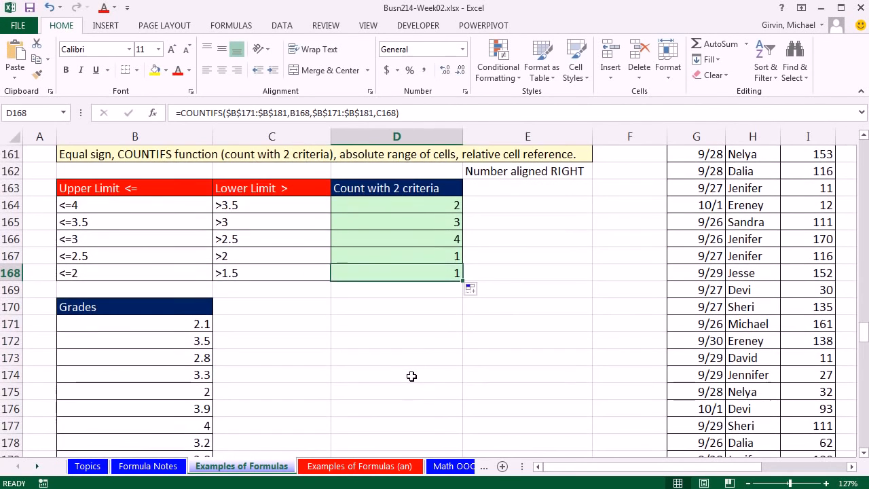
double_click(431, 238)
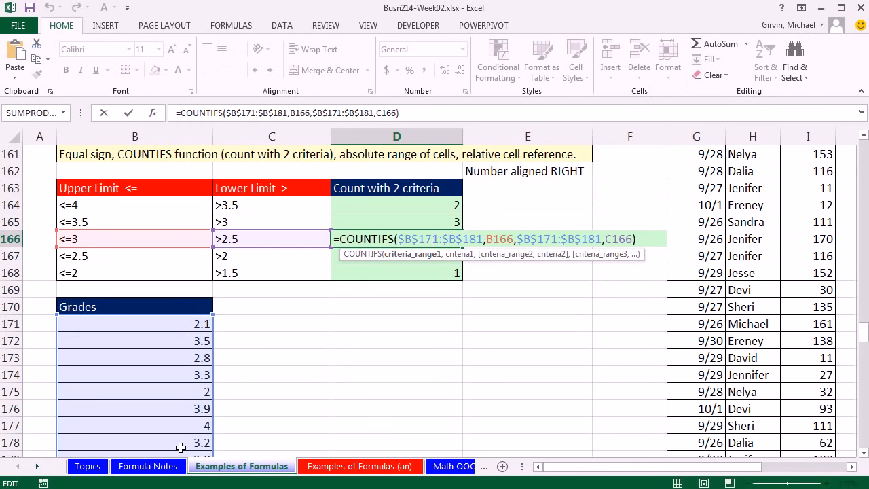
key("Return")
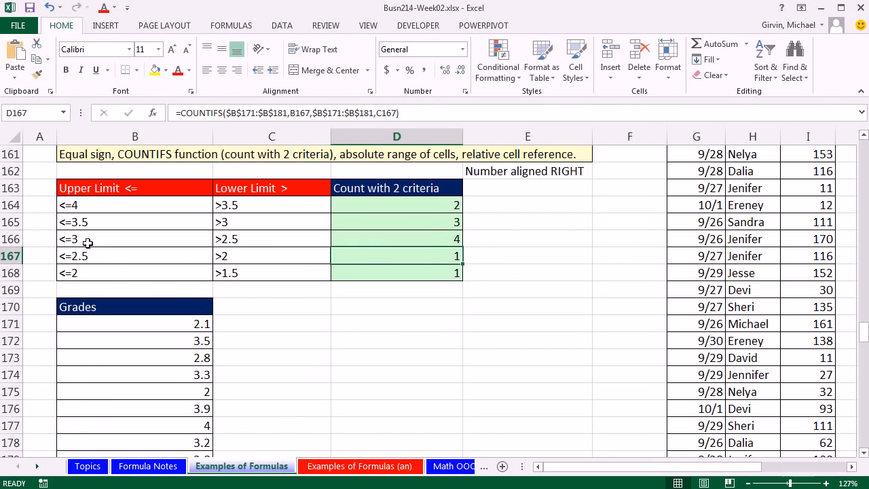
left_click(269, 243)
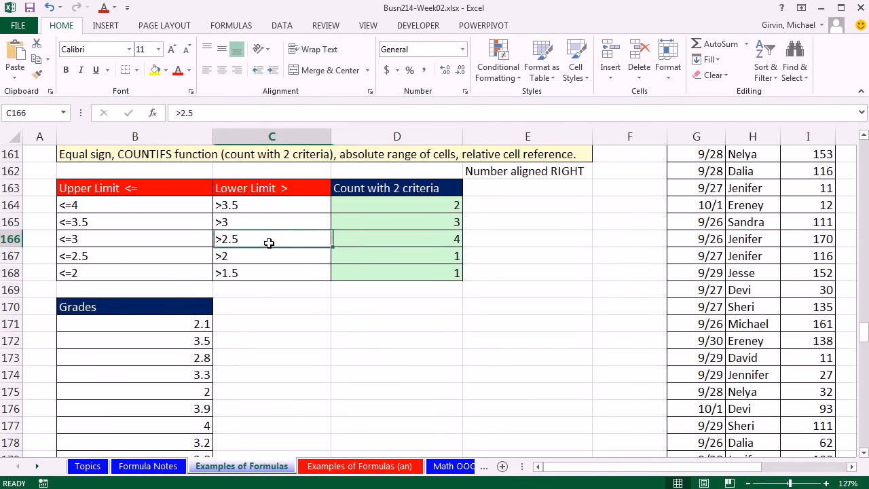
left_click(391, 270)
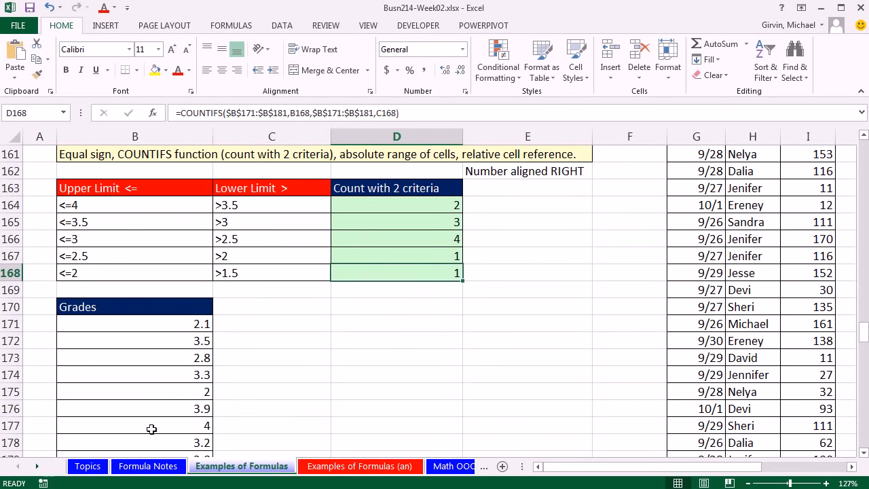
left_click(148, 465)
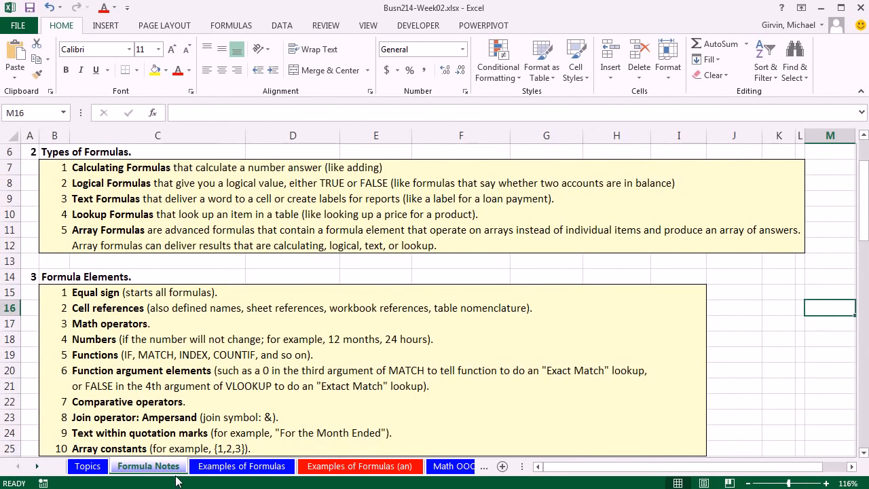